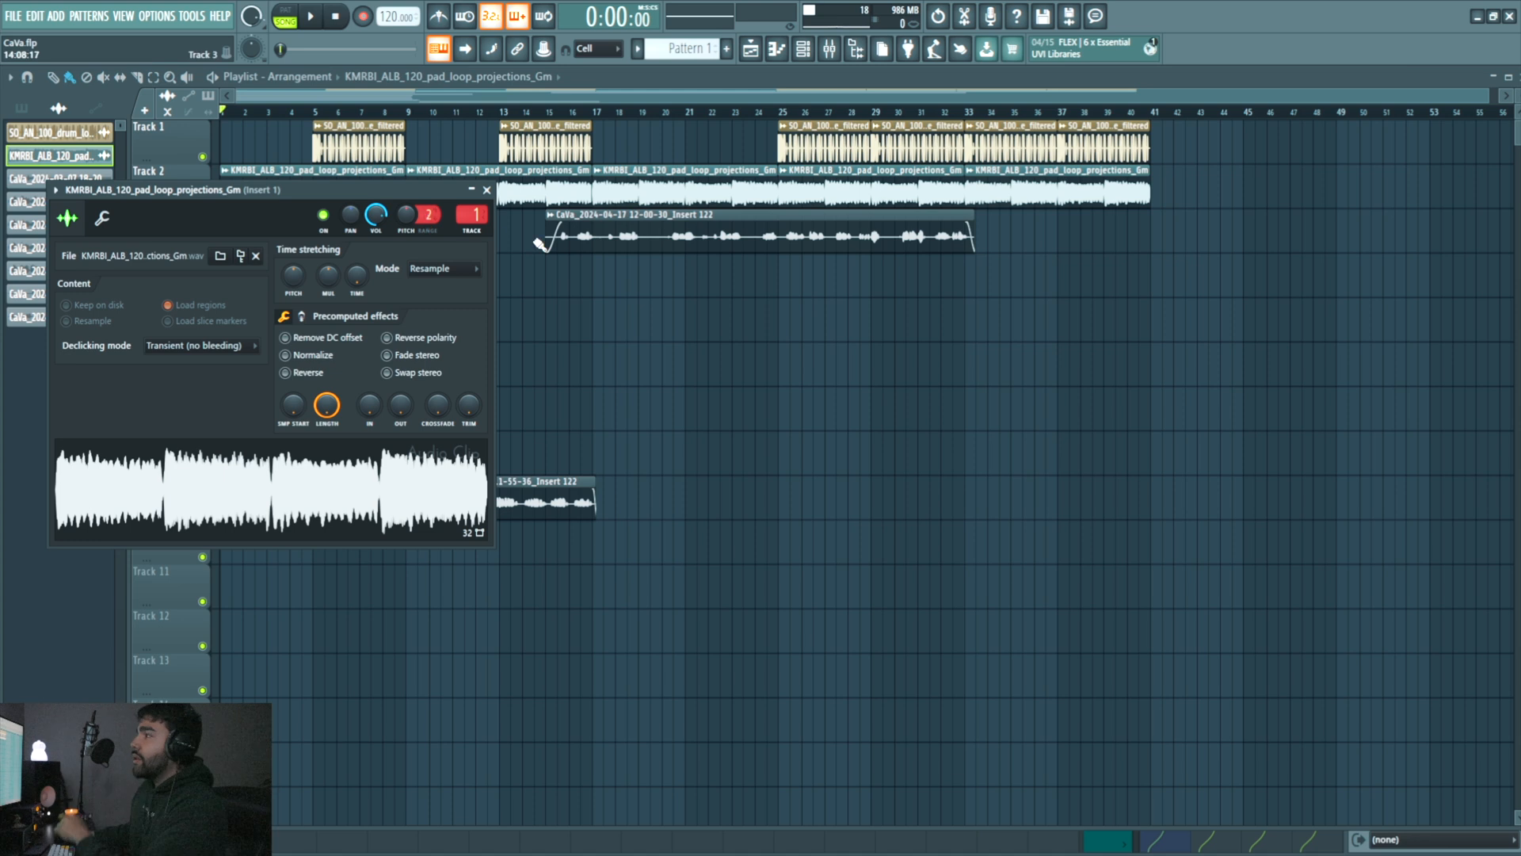
- Show the pad loop's mixer track, Insert 1, and play the song to check its level and the Master level
click(487, 190)
double_click(303, 191)
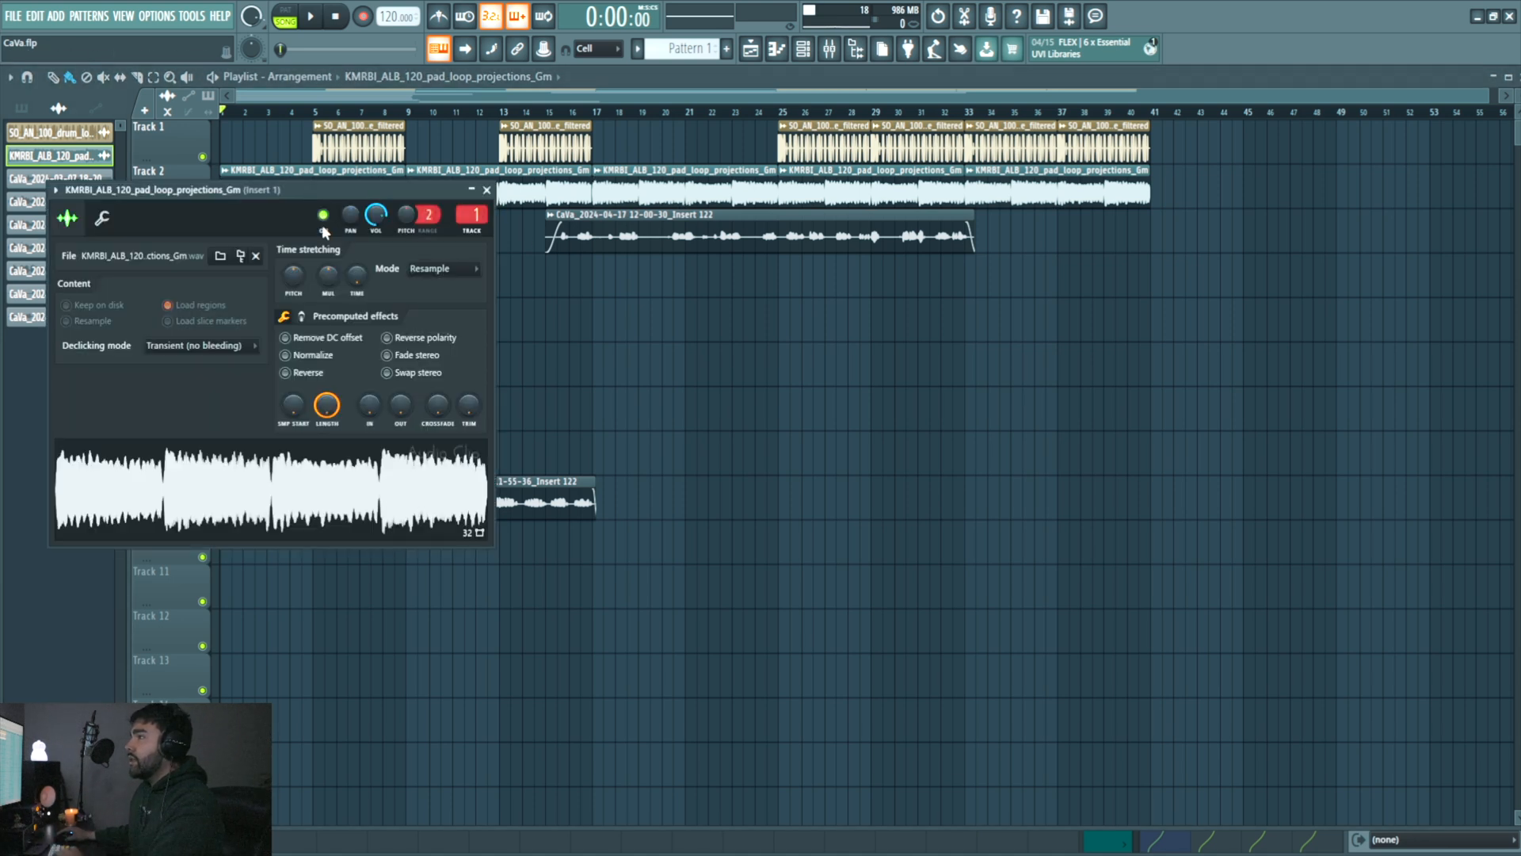
double_click(472, 216)
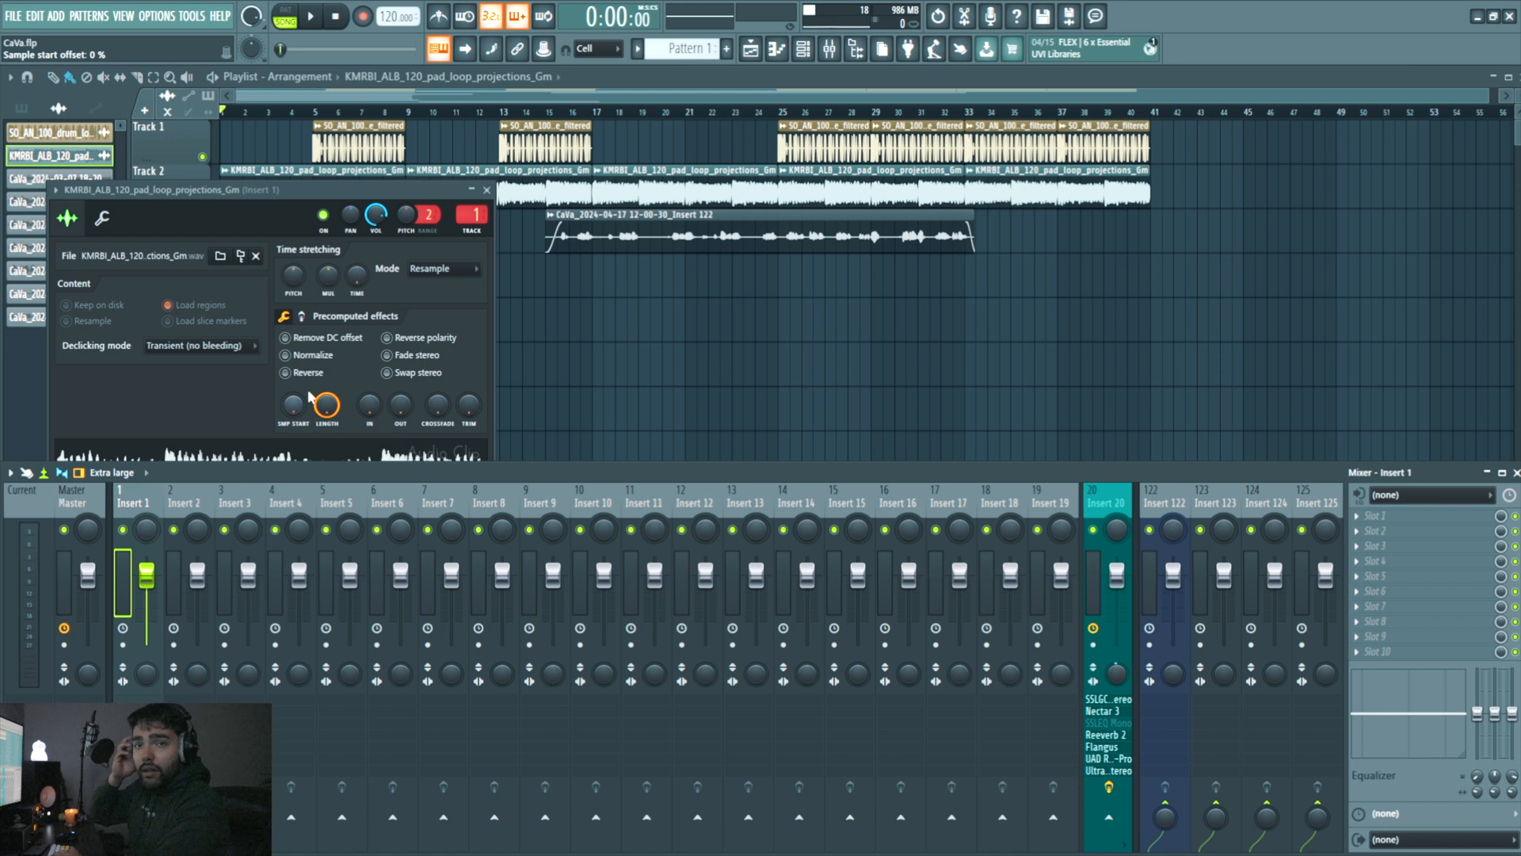
key(space)
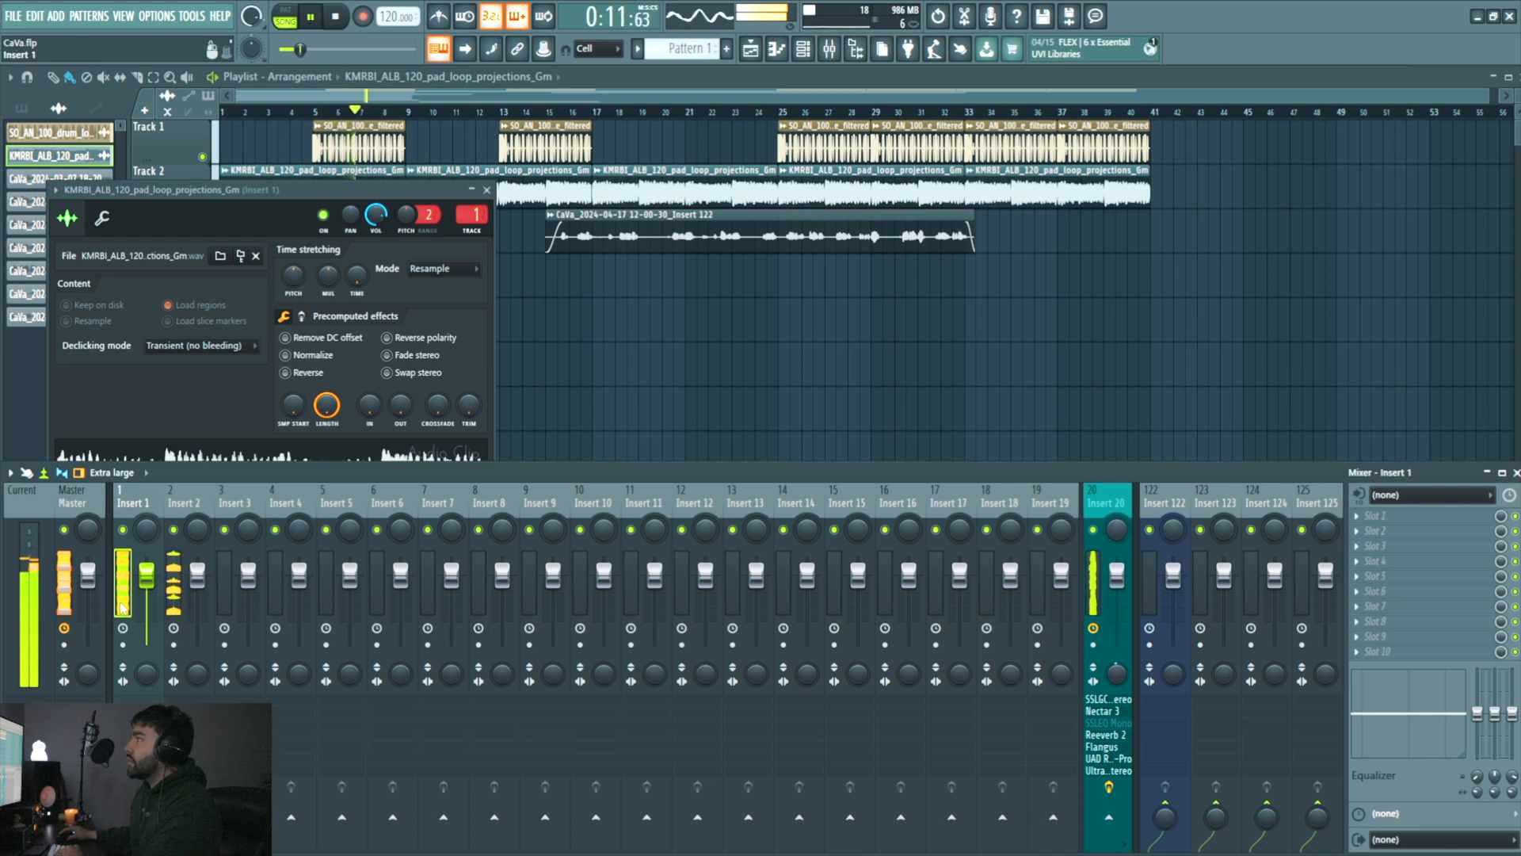
click(72, 607)
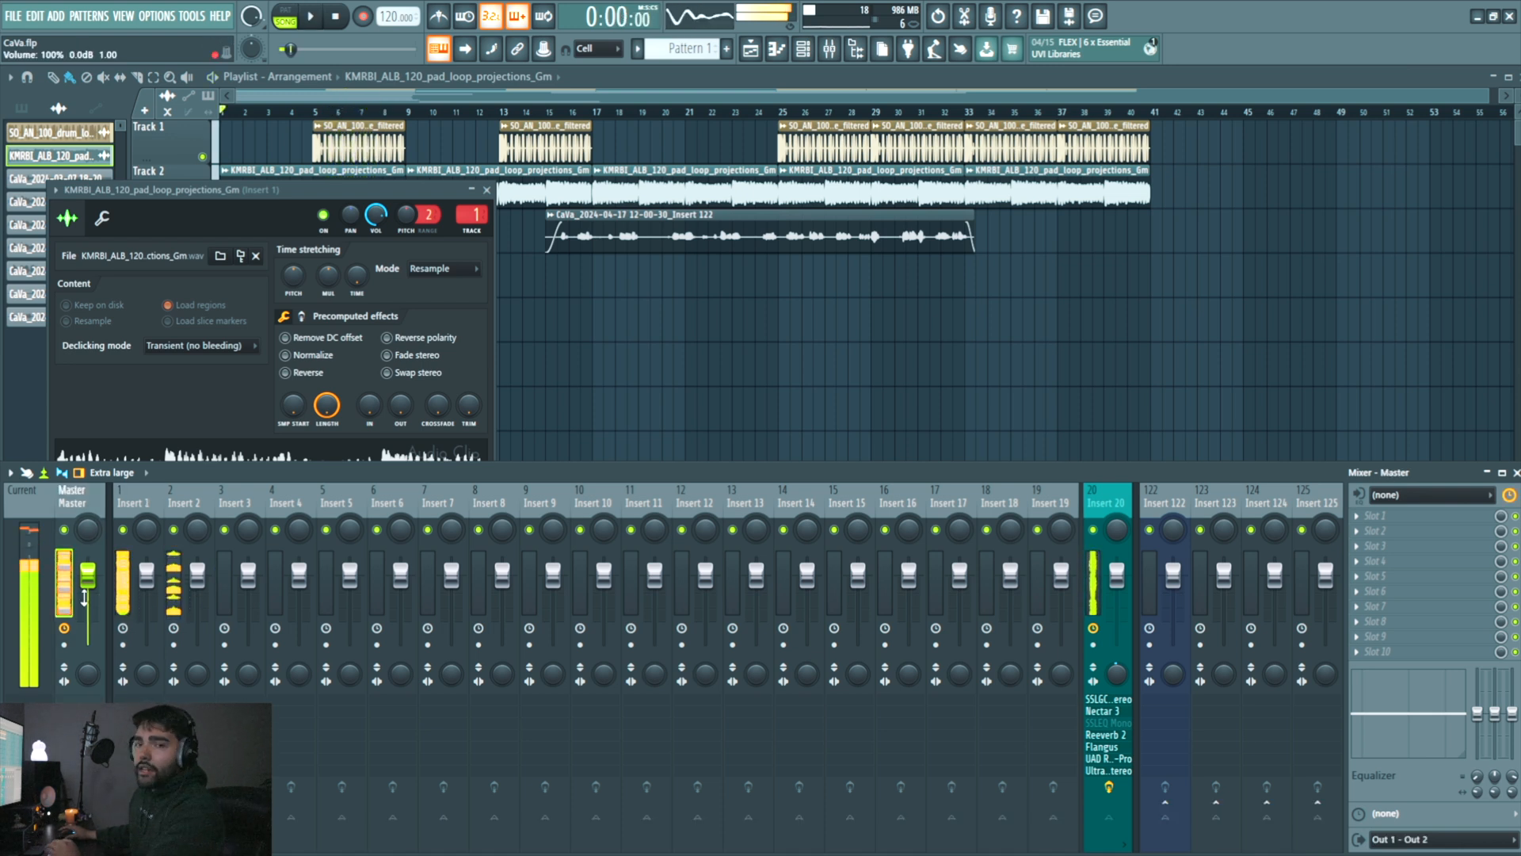
key(space)
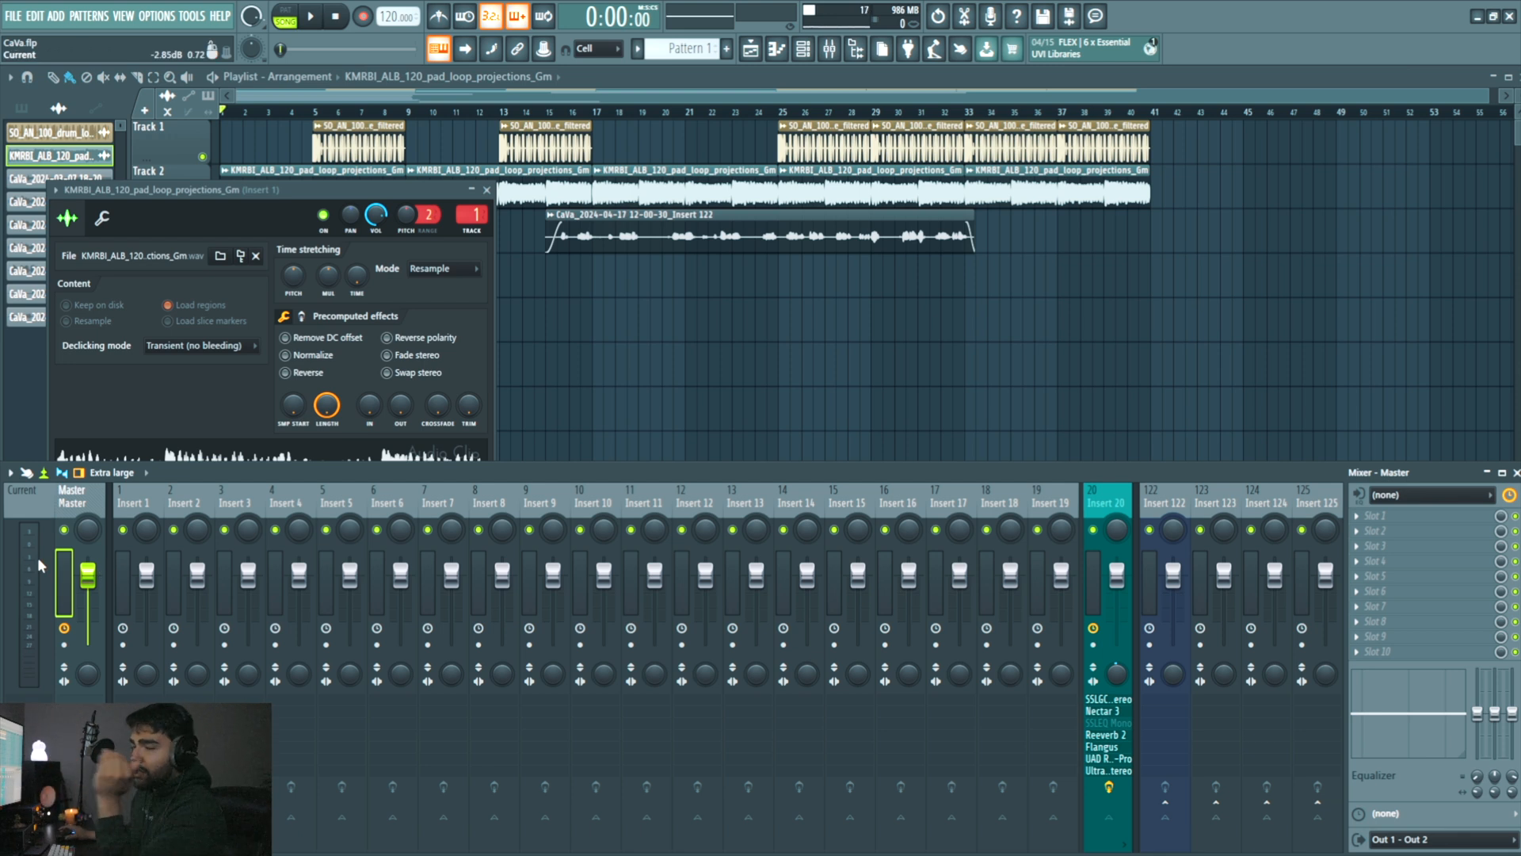
- Play back the song with Inserts 1 and 2 in view and close the pad loop's sample settings
click(122, 592)
click(176, 584)
key(space)
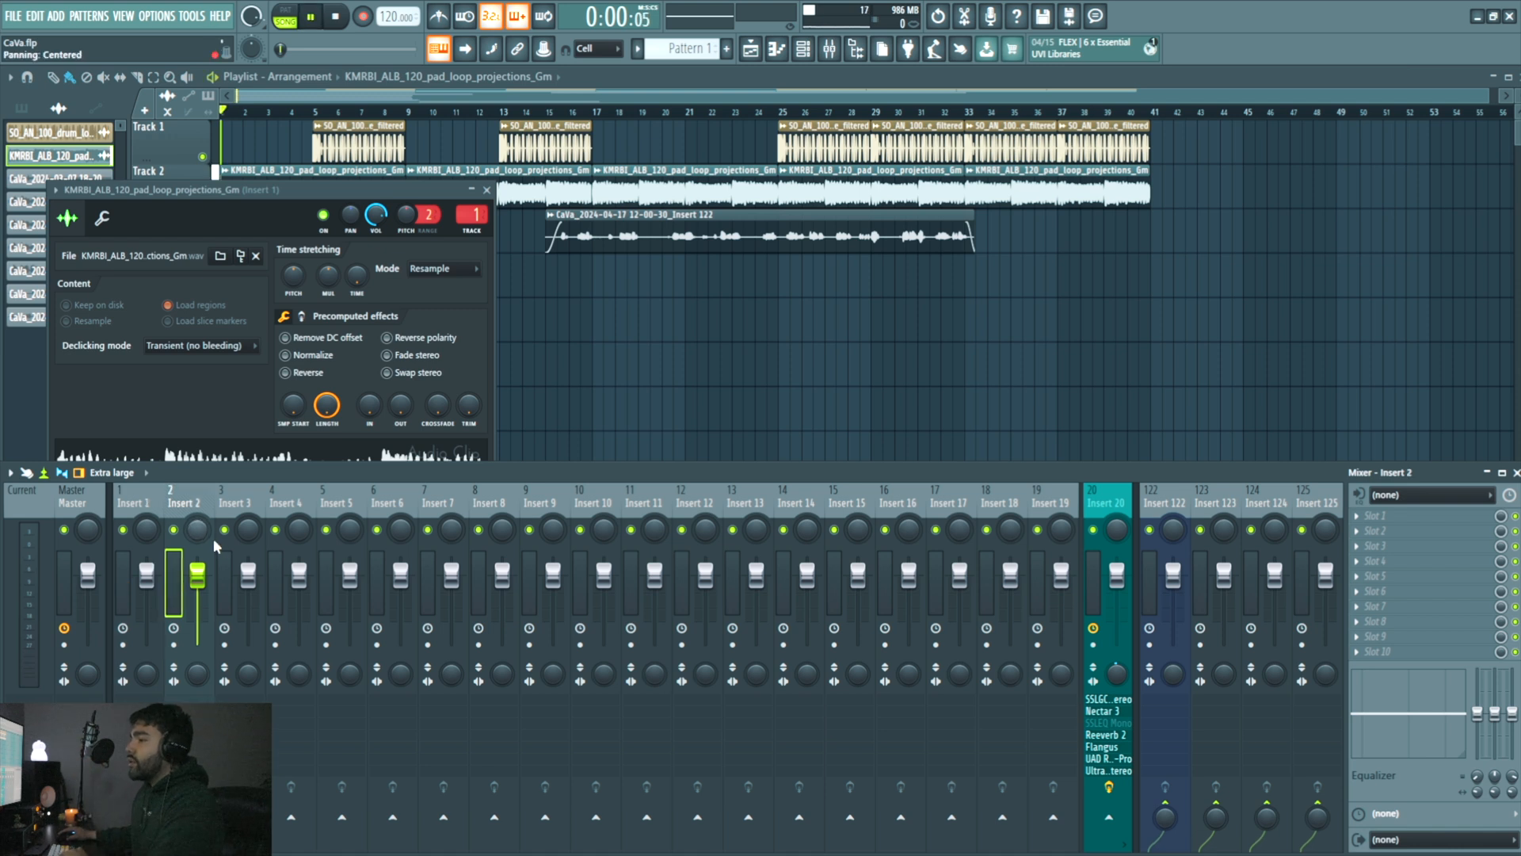
click(490, 197)
click(488, 190)
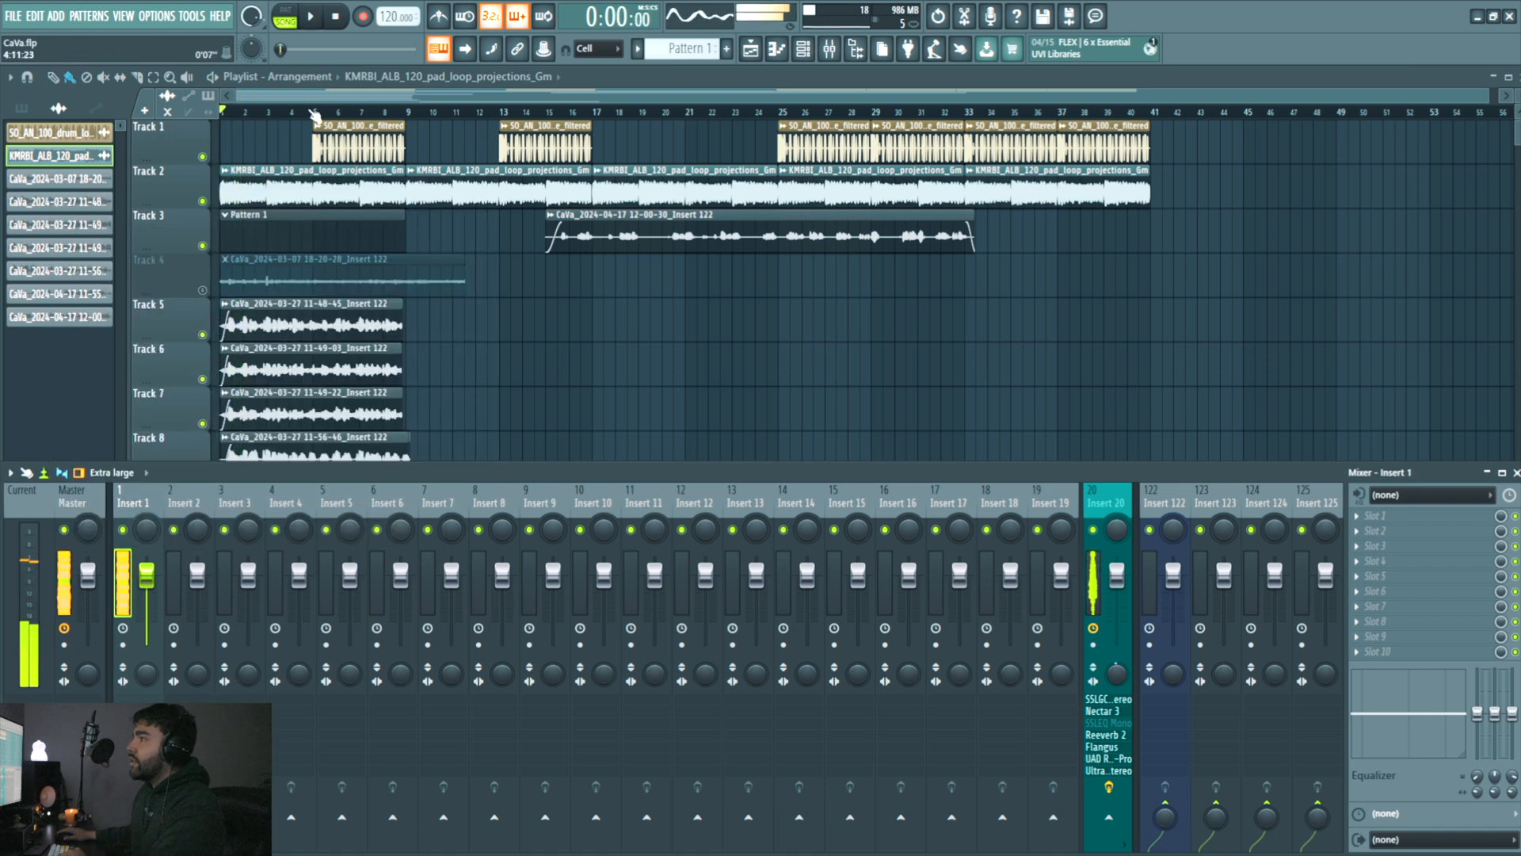
- Set the playback position to bar 5 and play from there, comparing the levels of Insert 1, Insert 2 and the Master
key(F9)
click(313, 112)
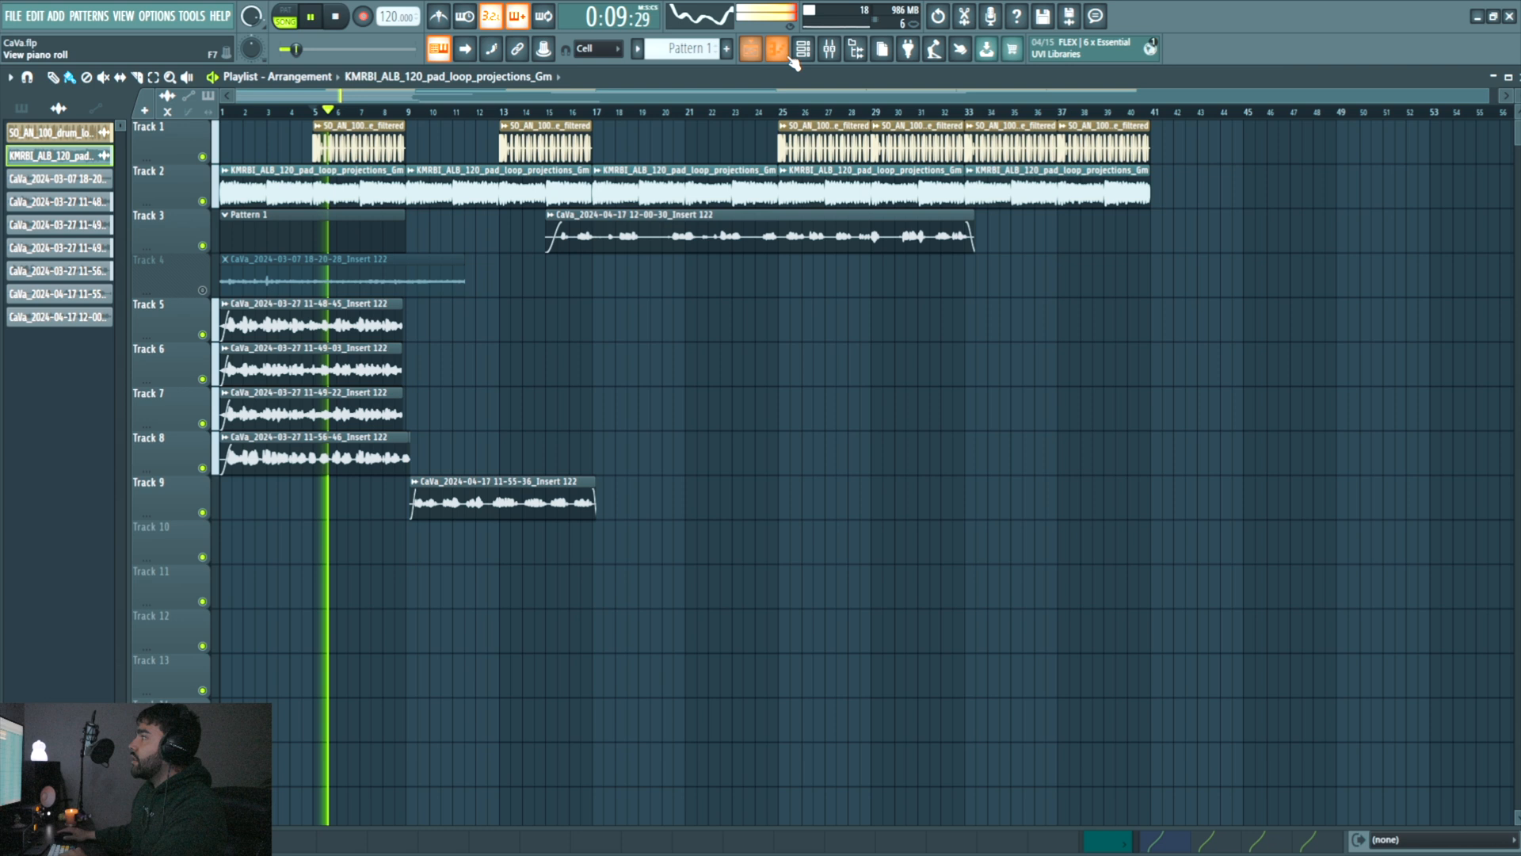
key(F9)
click(170, 585)
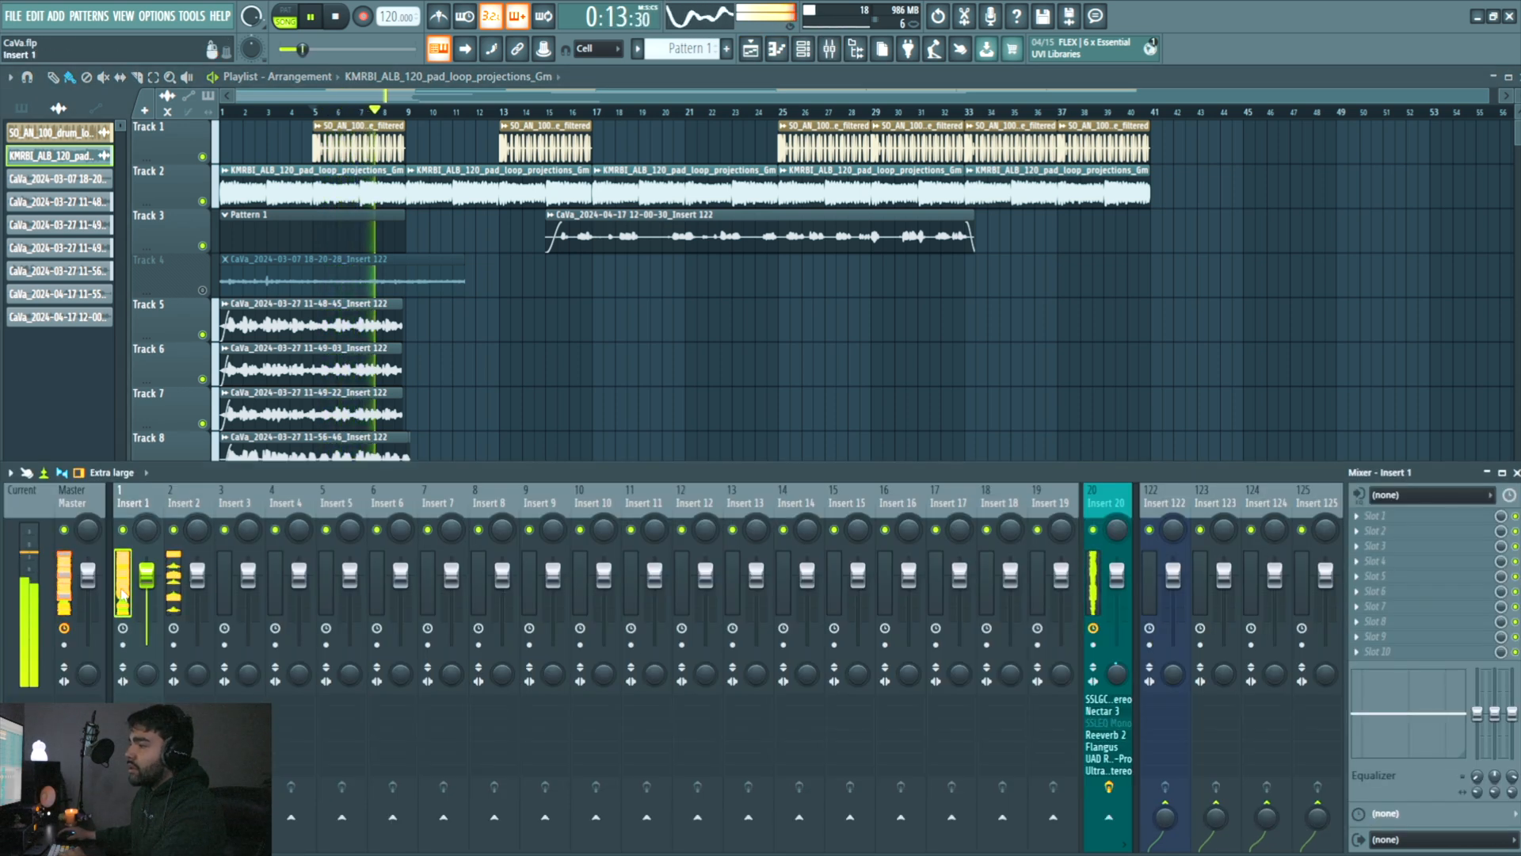
click(69, 590)
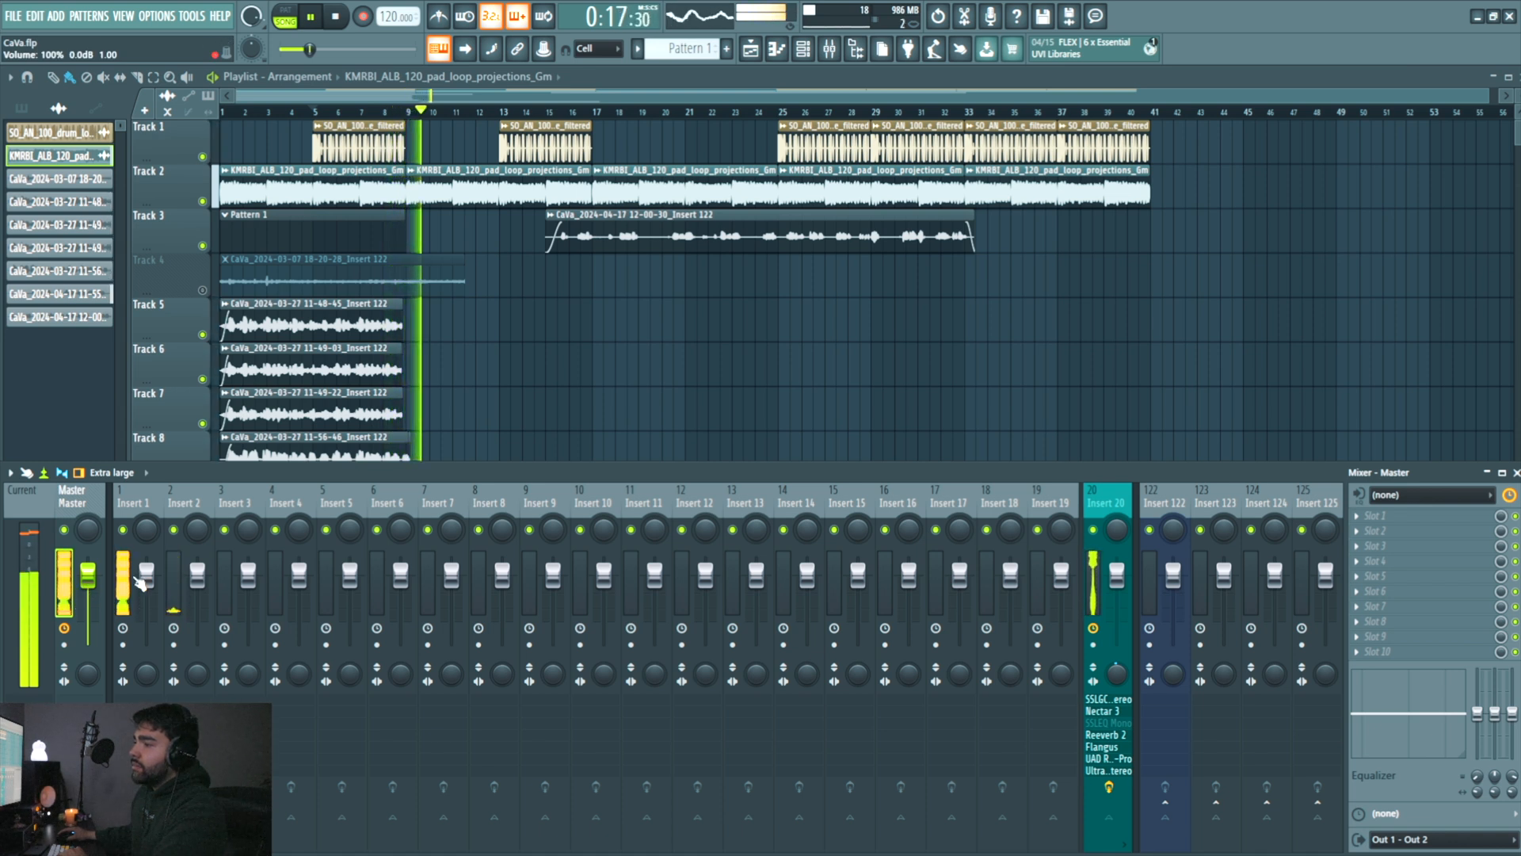
click(170, 584)
key(space)
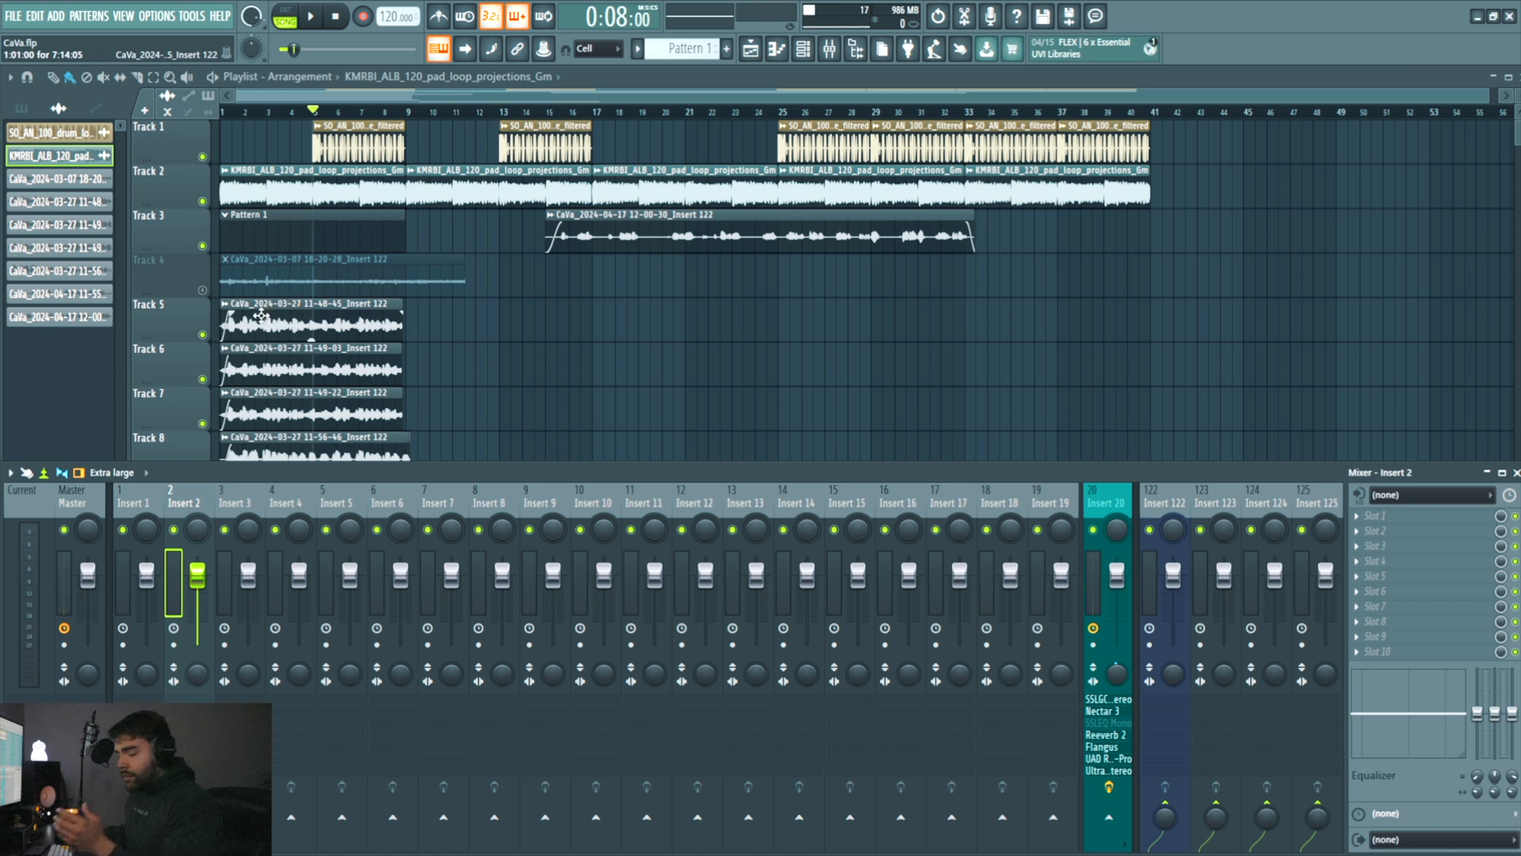
- Load Fruity Parametric EQ 2 into the first effect slot of Insert 1
click(127, 565)
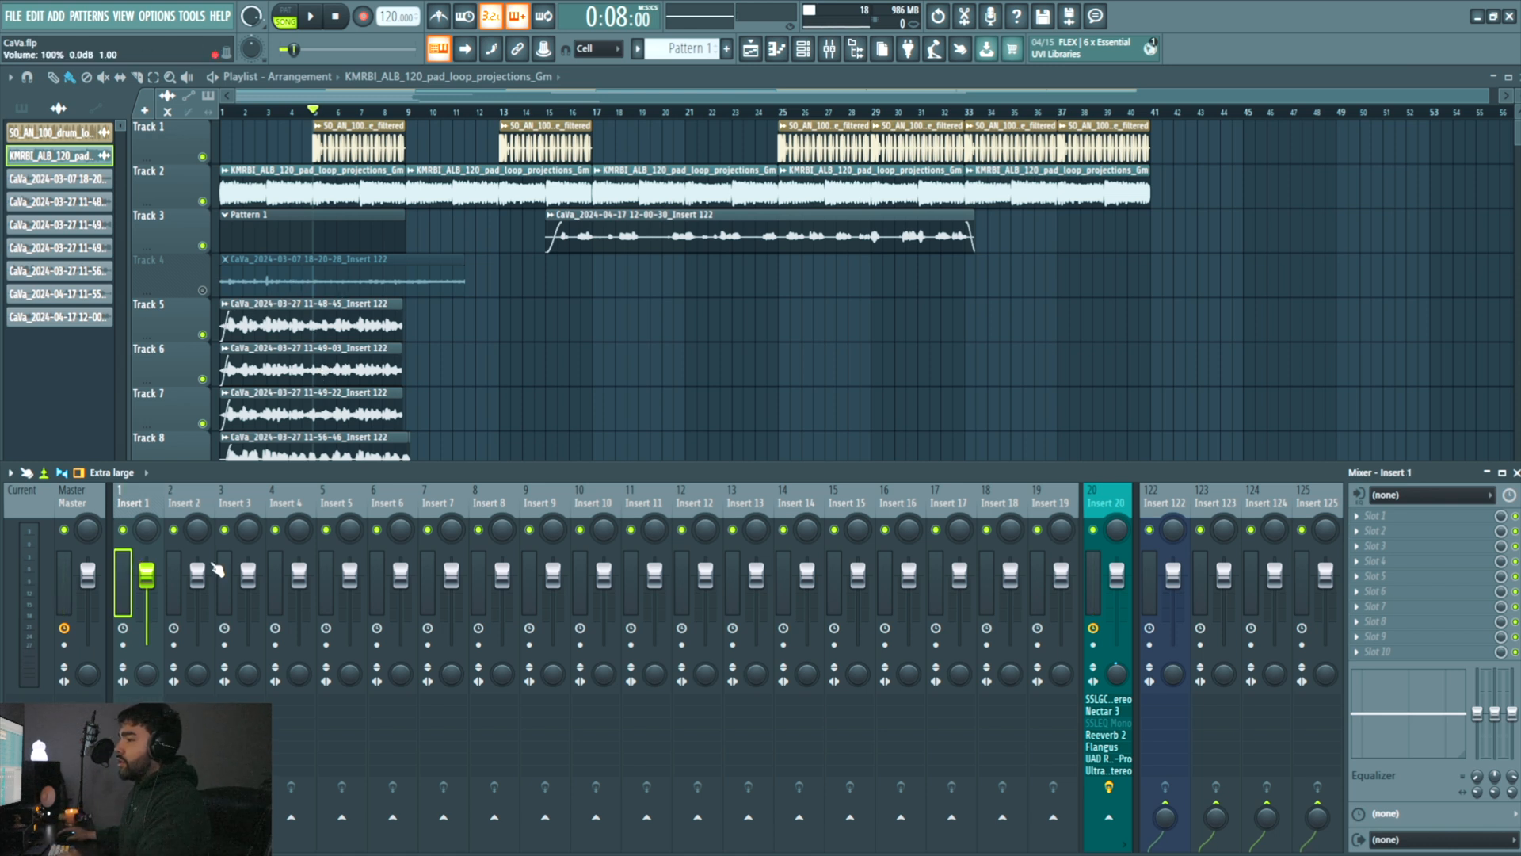
click(1388, 523)
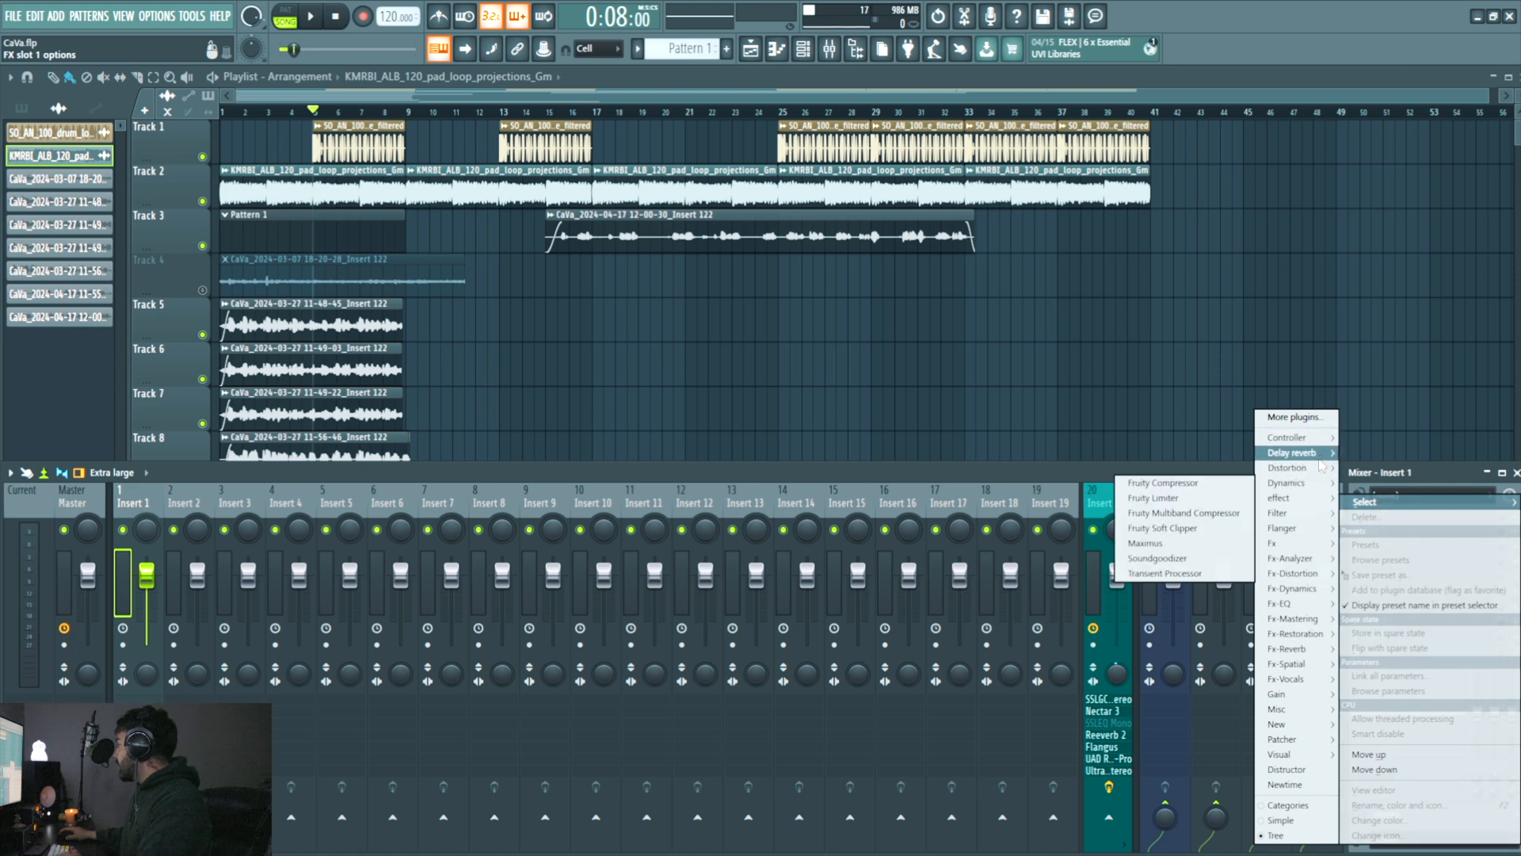
mouse_move(1324, 517)
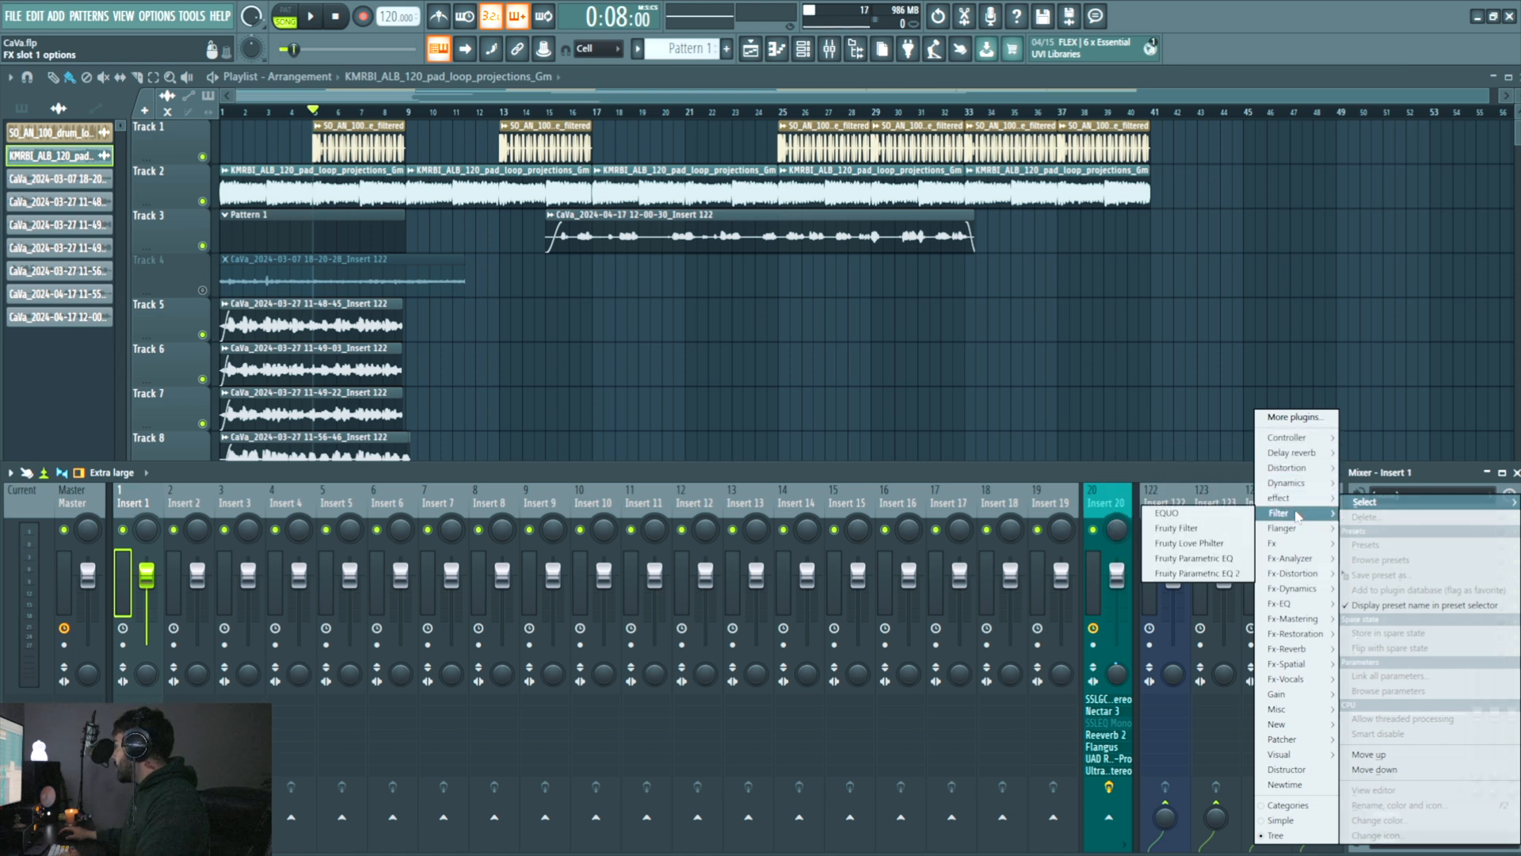
click(1209, 578)
- Cut the pad loop's low end with the band 1 low shelf on Insert 1, audition it and close the equalizer
key(space)
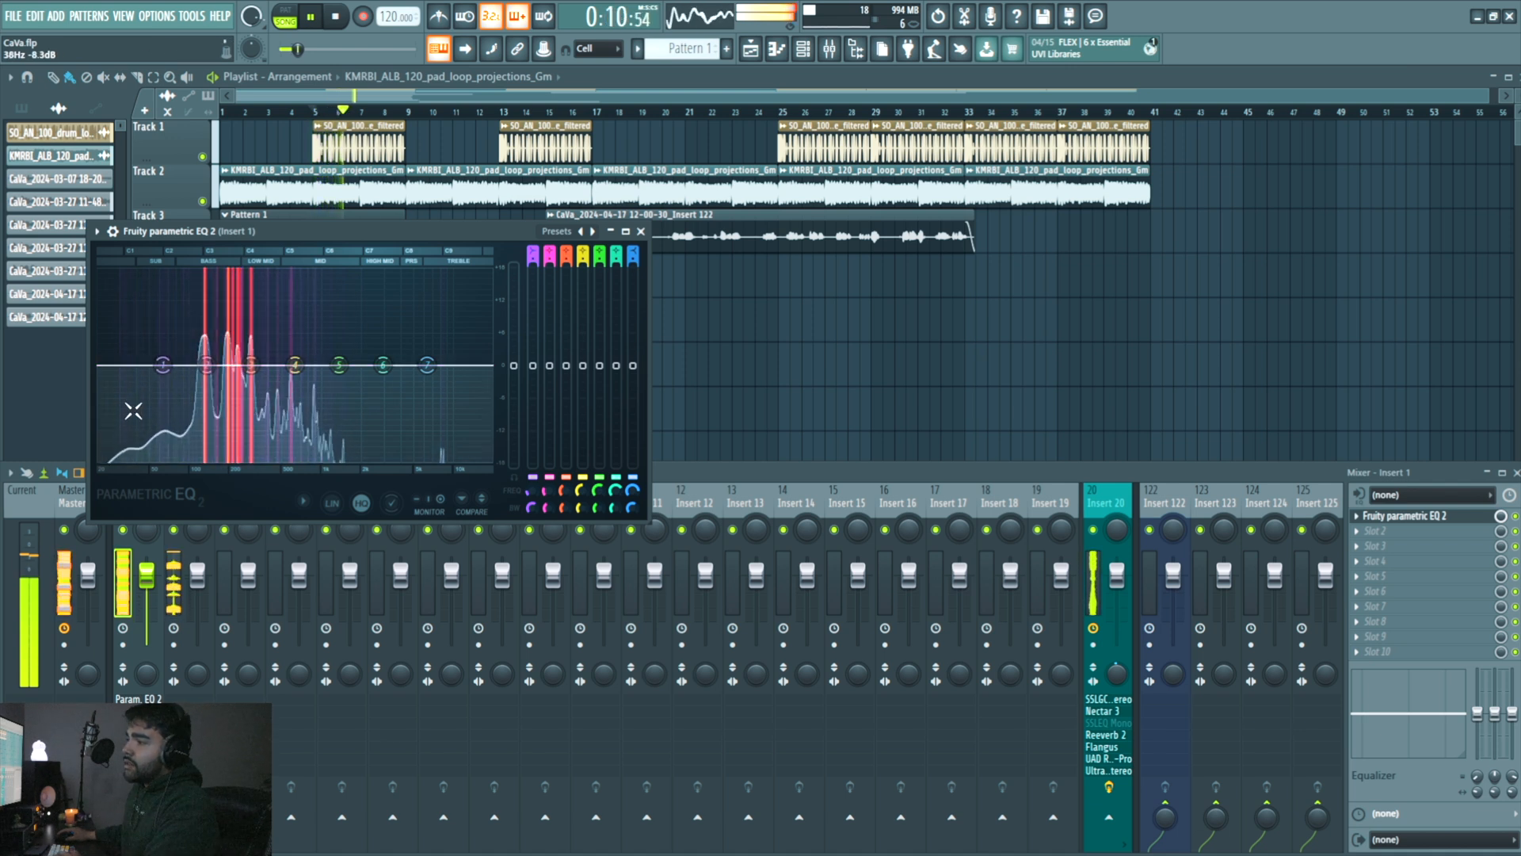
key(space)
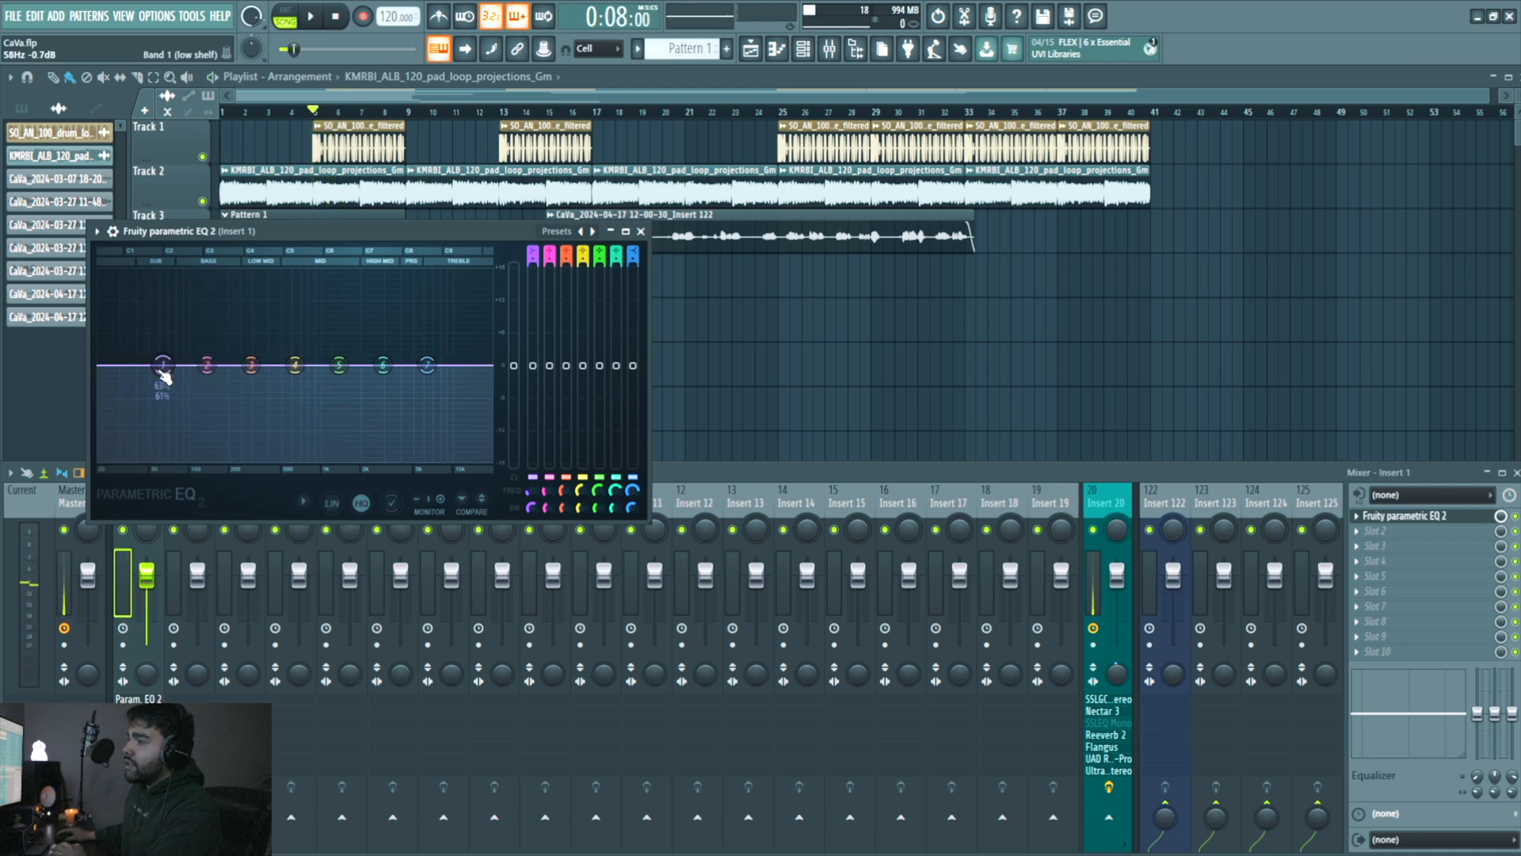
drag(163, 367, 159, 399)
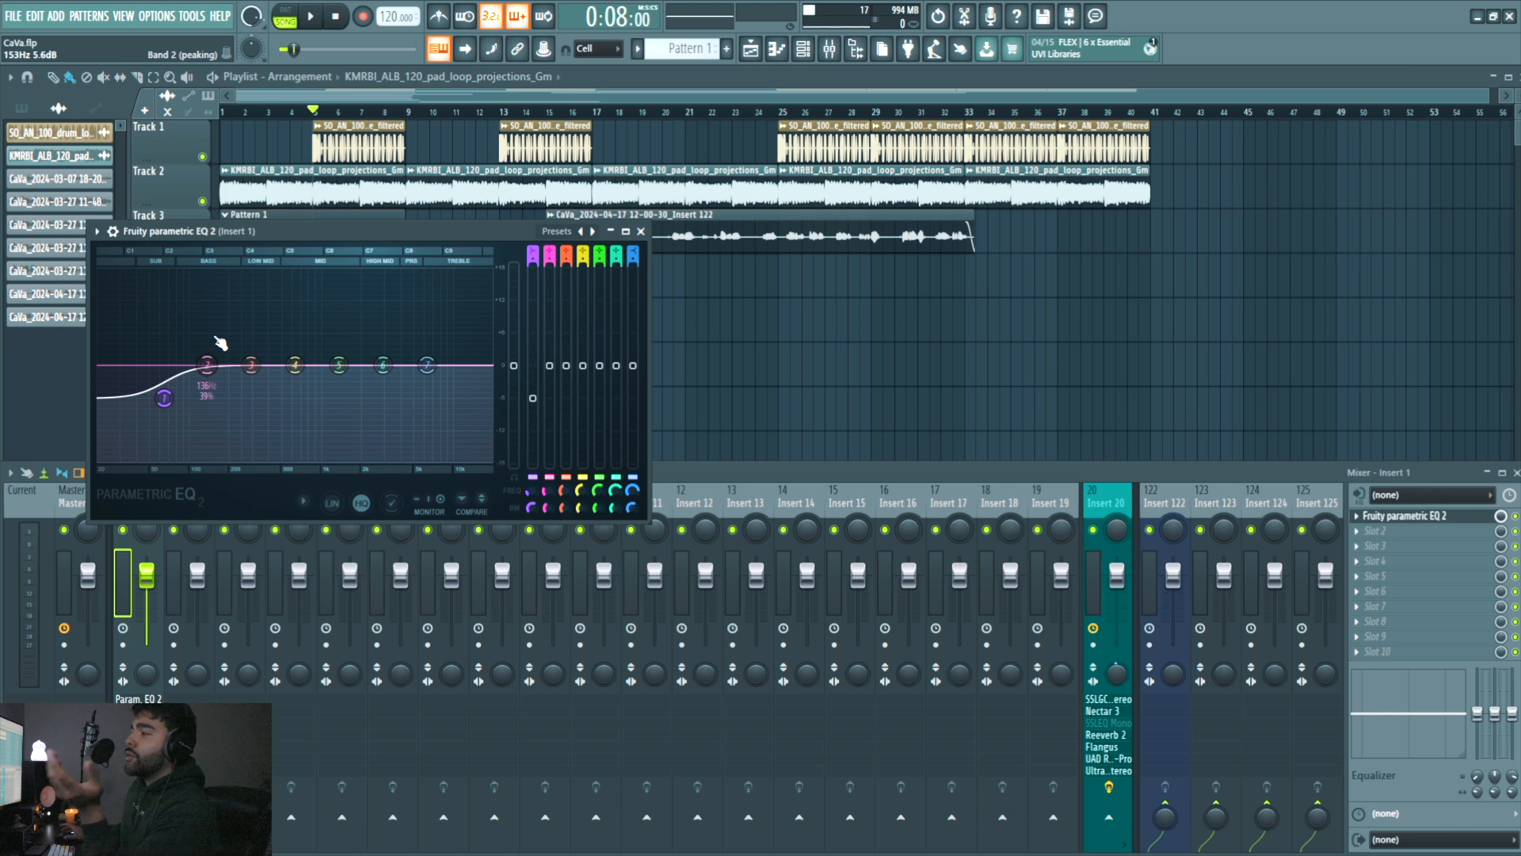
key(space)
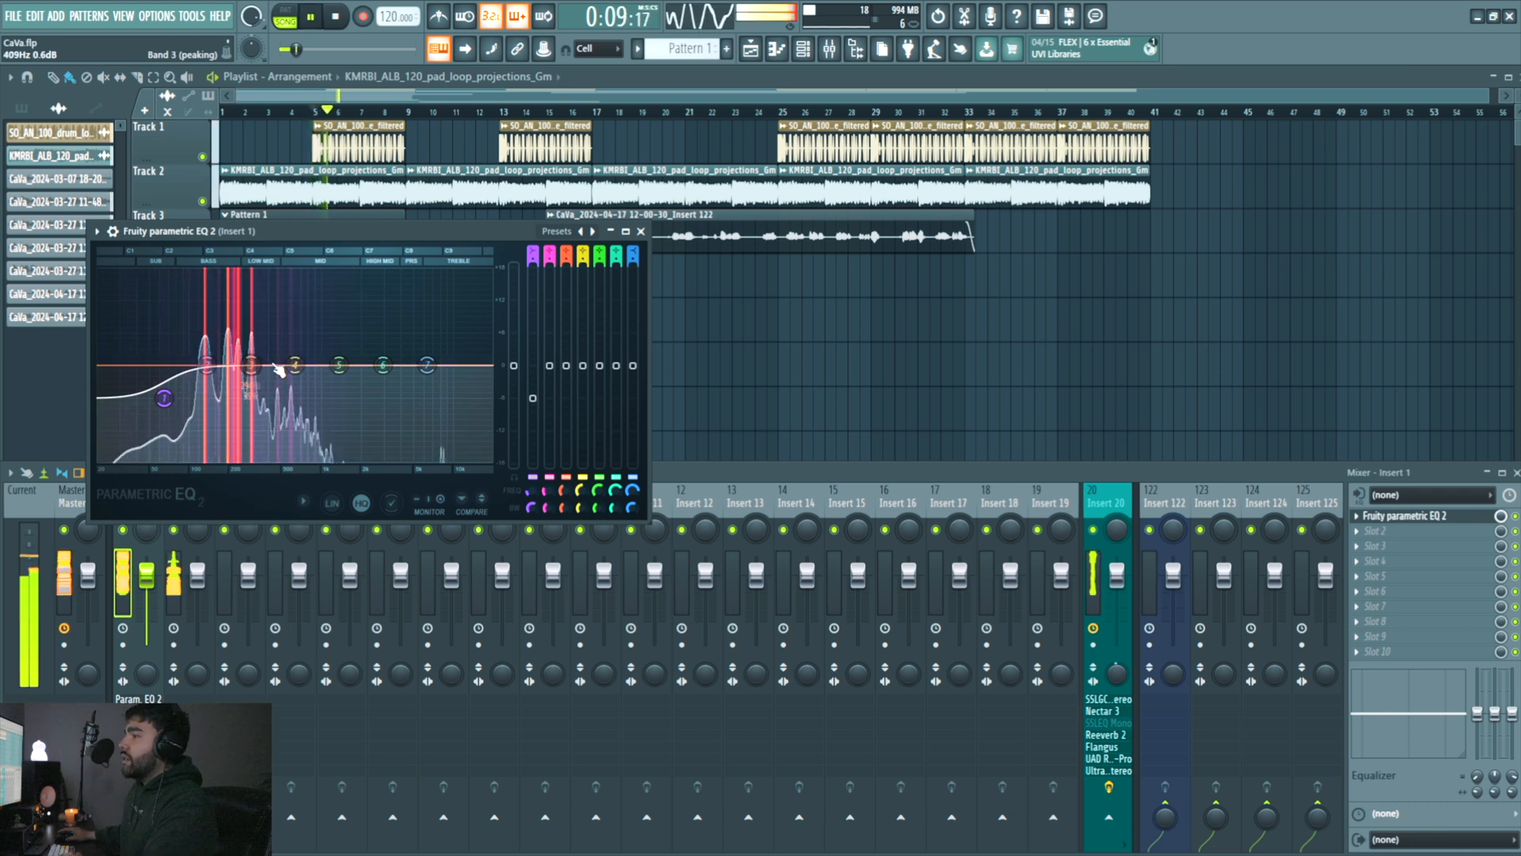
click(641, 232)
- Load Fruity Parametric EQ into the first effect slot of Insert 2
click(199, 531)
key(space)
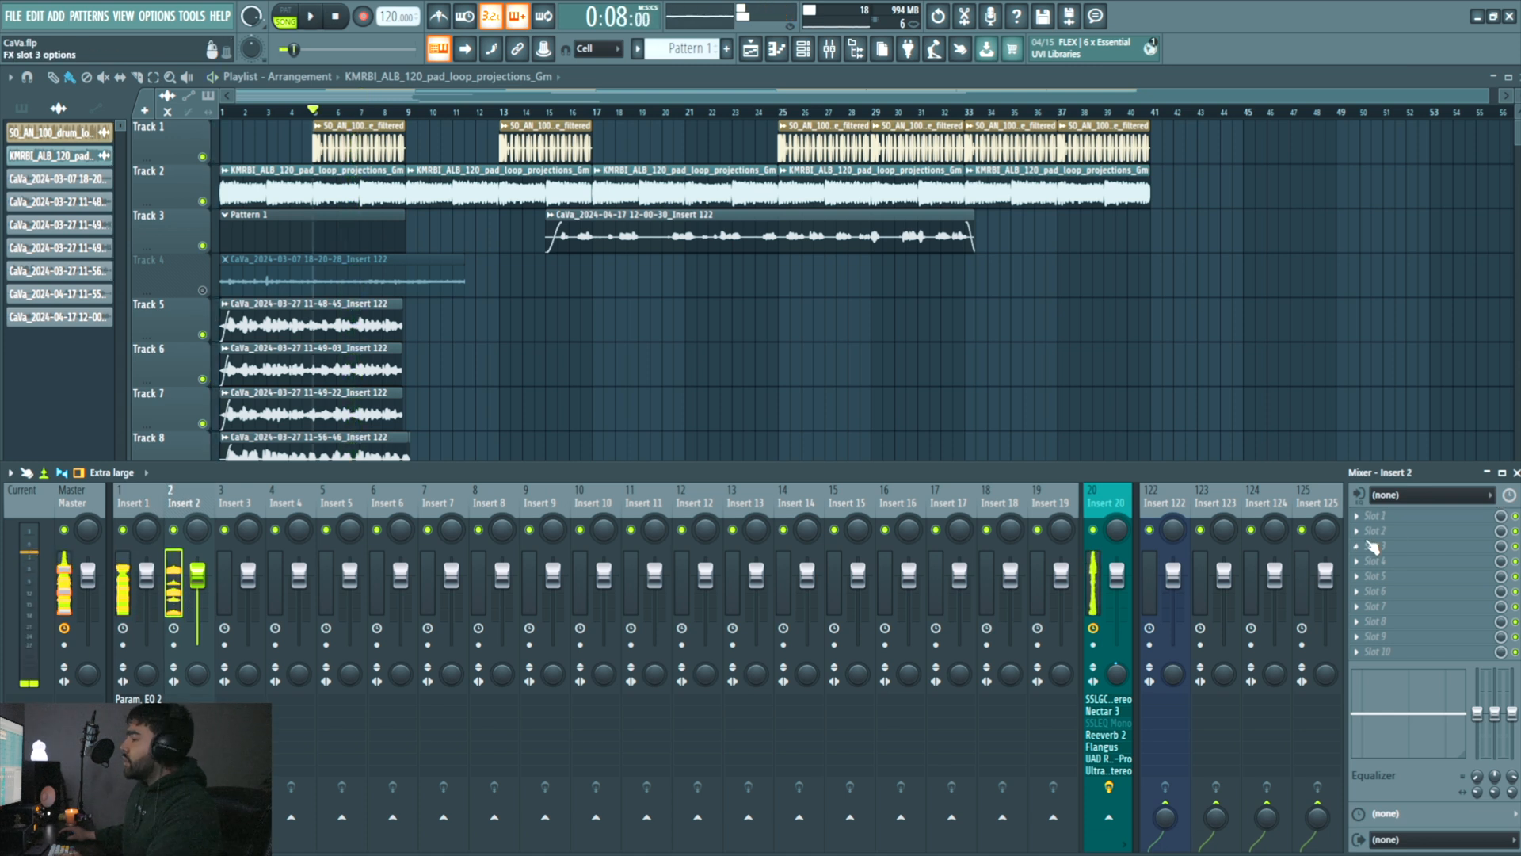
click(1379, 517)
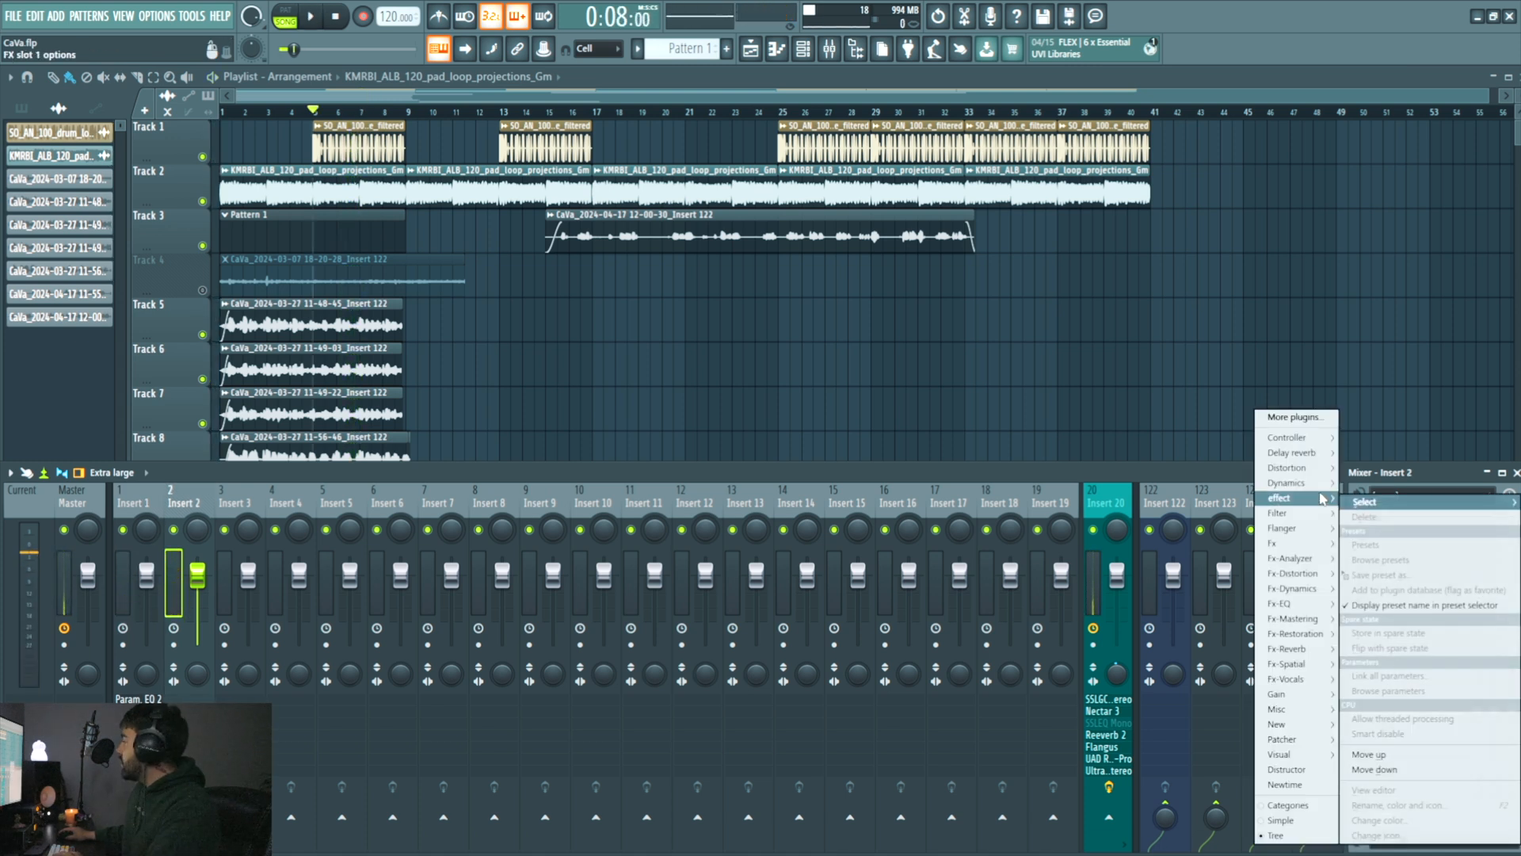
mouse_move(1311, 485)
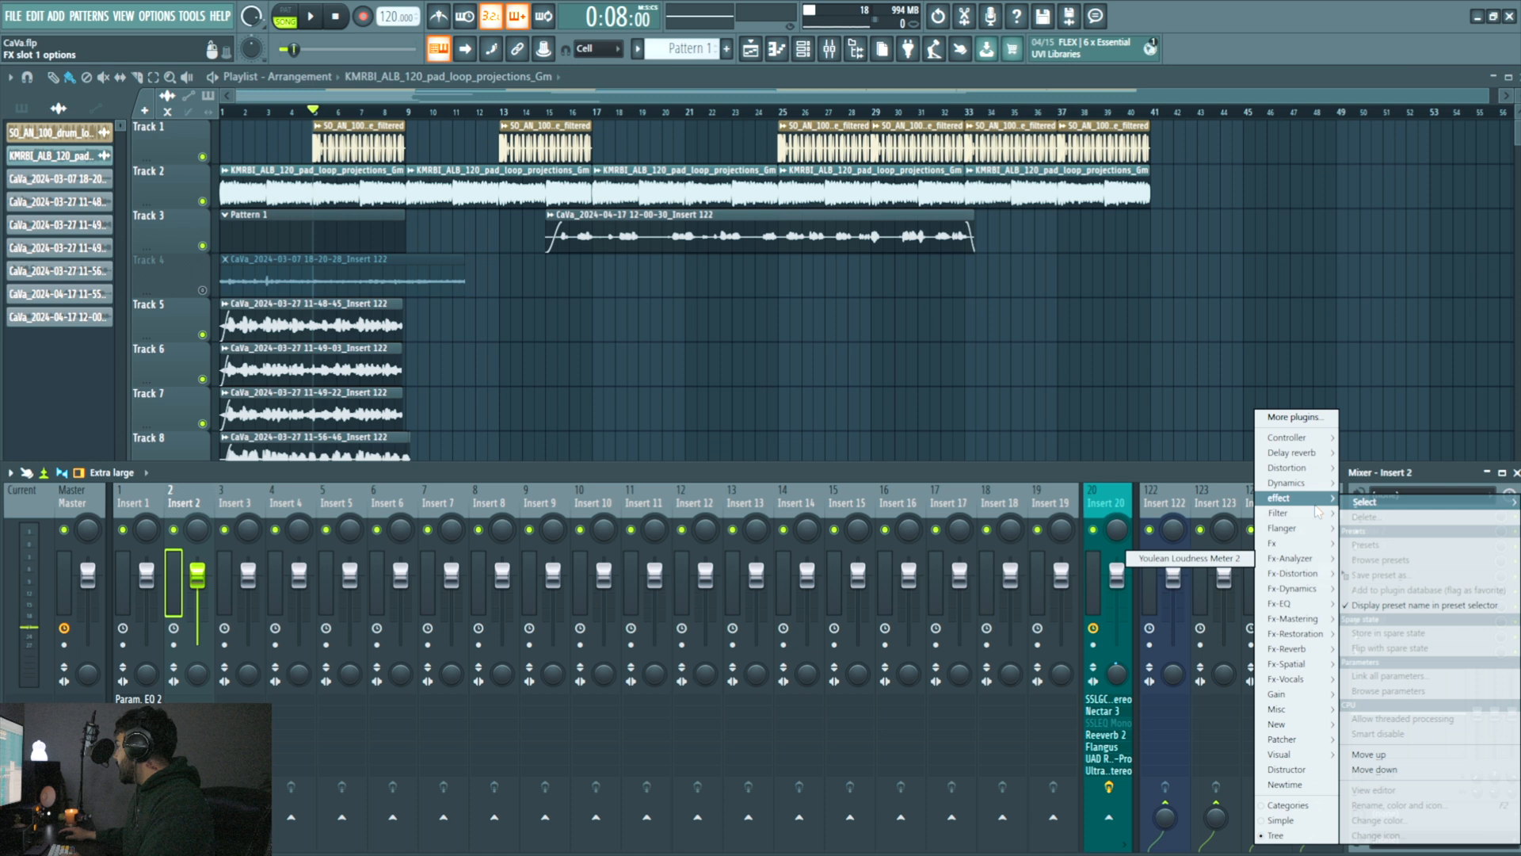
mouse_move(1312, 517)
click(1213, 564)
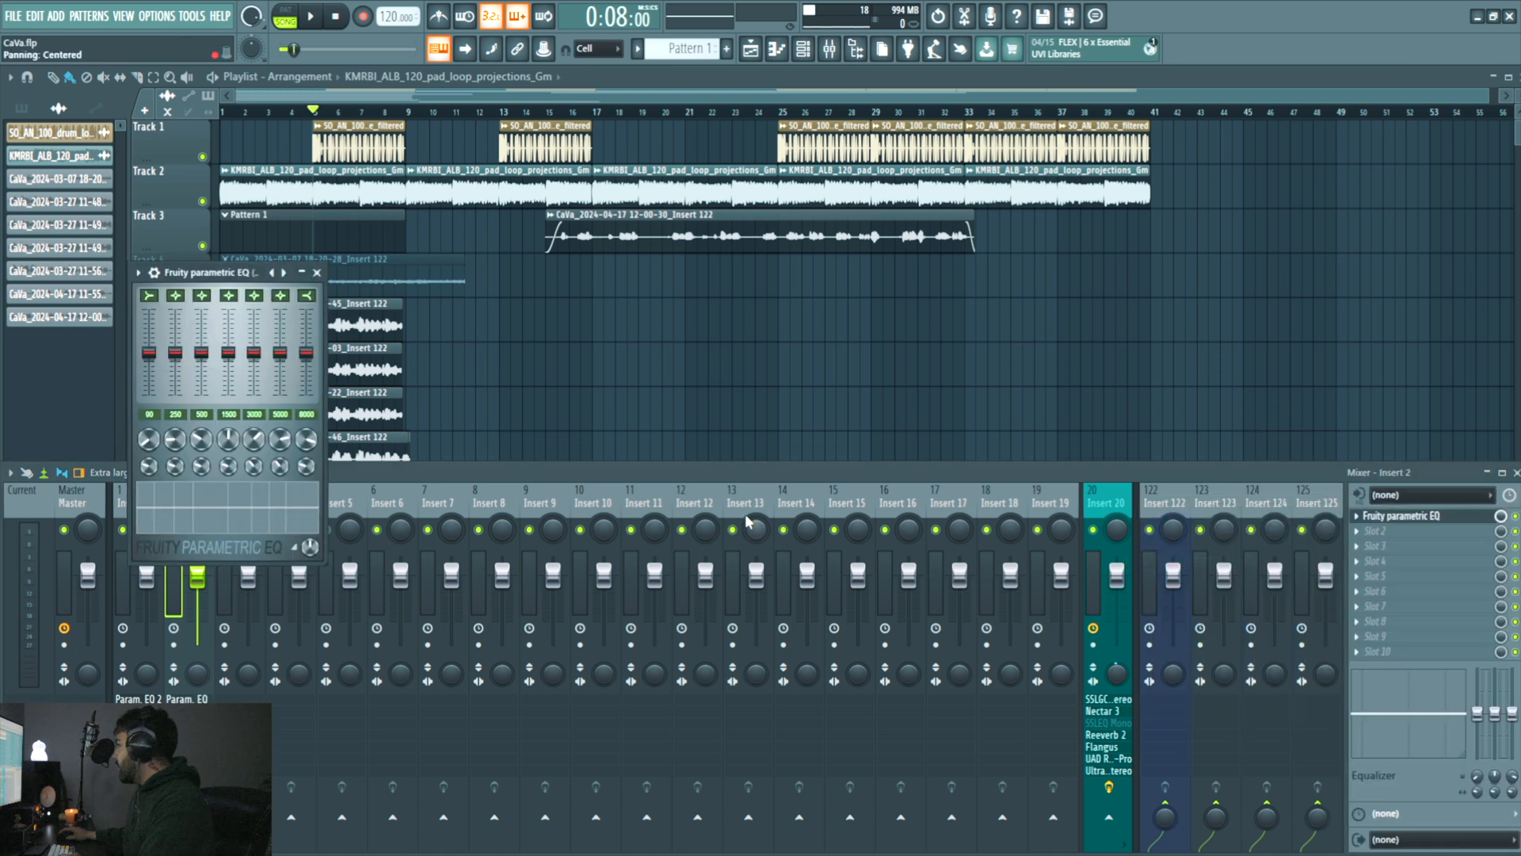
- Replace the equalizer on Insert 2 with Fruity Parametric EQ 2
click(1351, 516)
mouse_move(1387, 481)
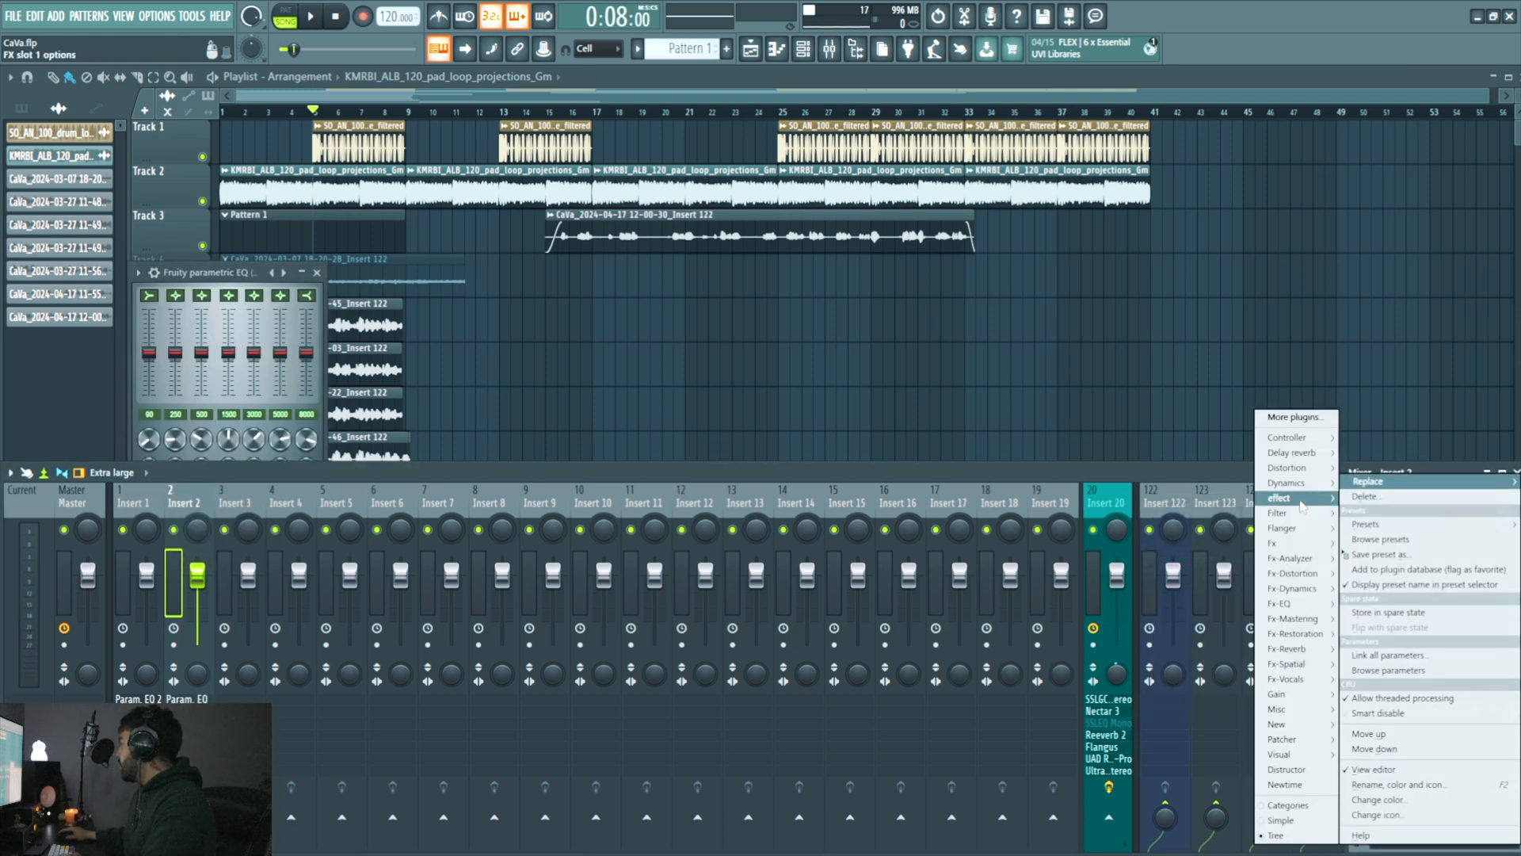
mouse_move(1292, 515)
click(1224, 576)
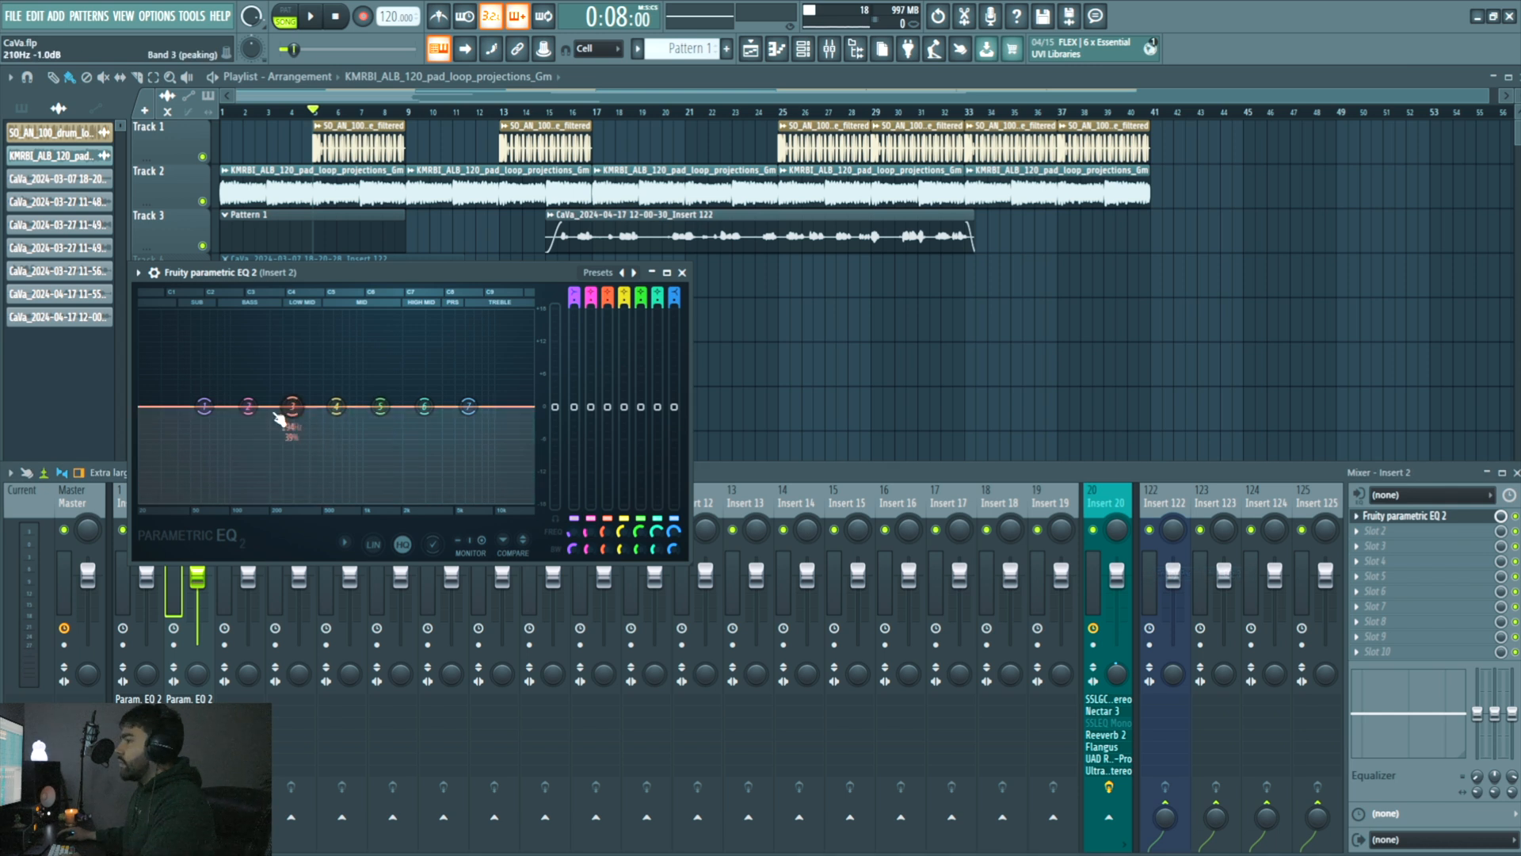
- Cut the drum loop's low end with the band 1 low shelf on Insert 2, adjusting its depth and frequency during playback
key(space)
drag(212, 406, 163, 453)
key(space)
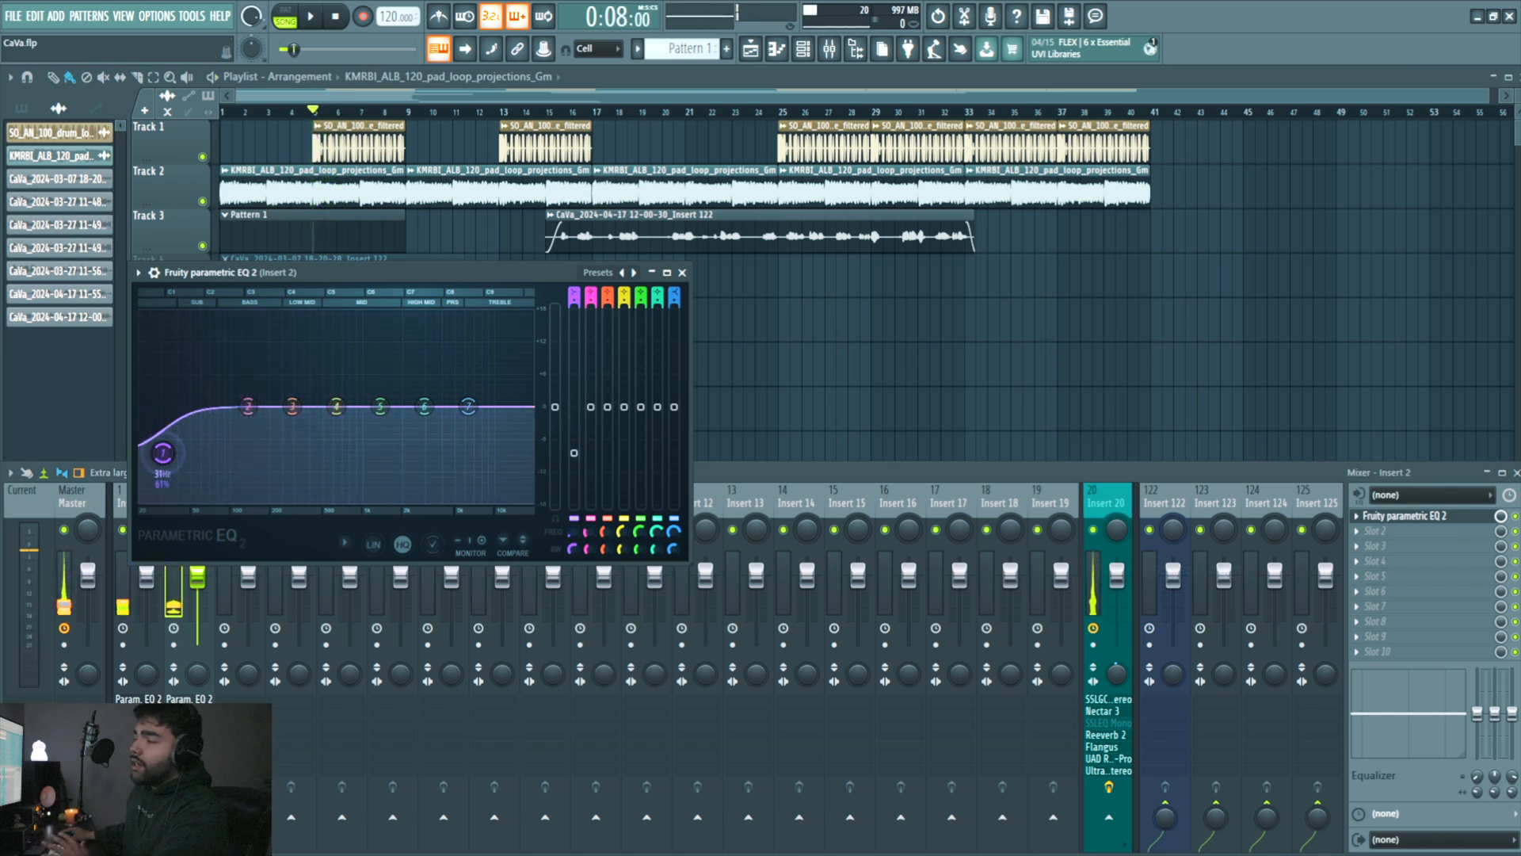
drag(163, 453, 173, 451)
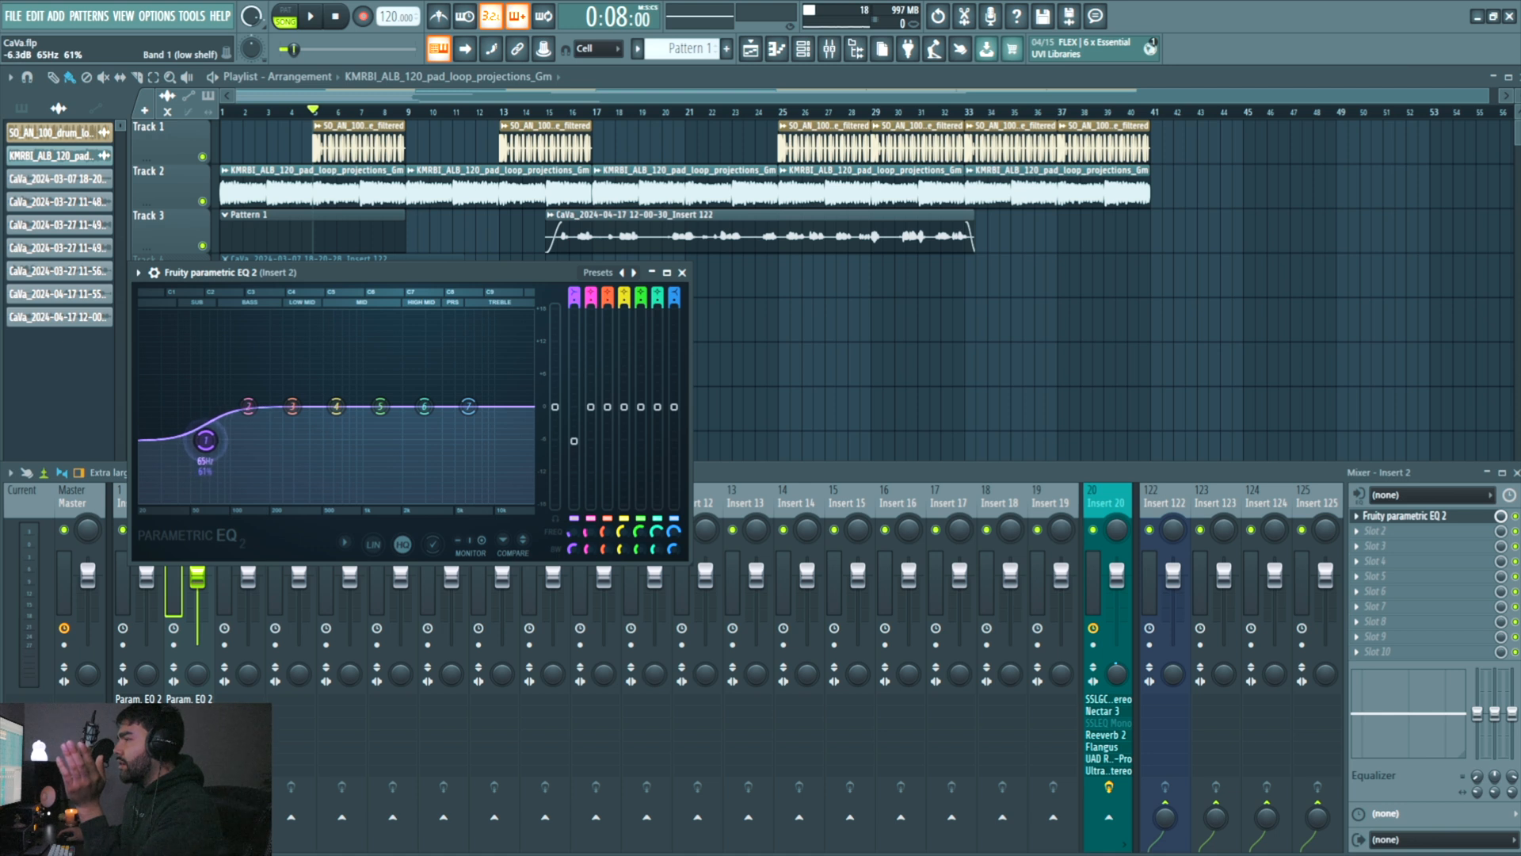
key(space)
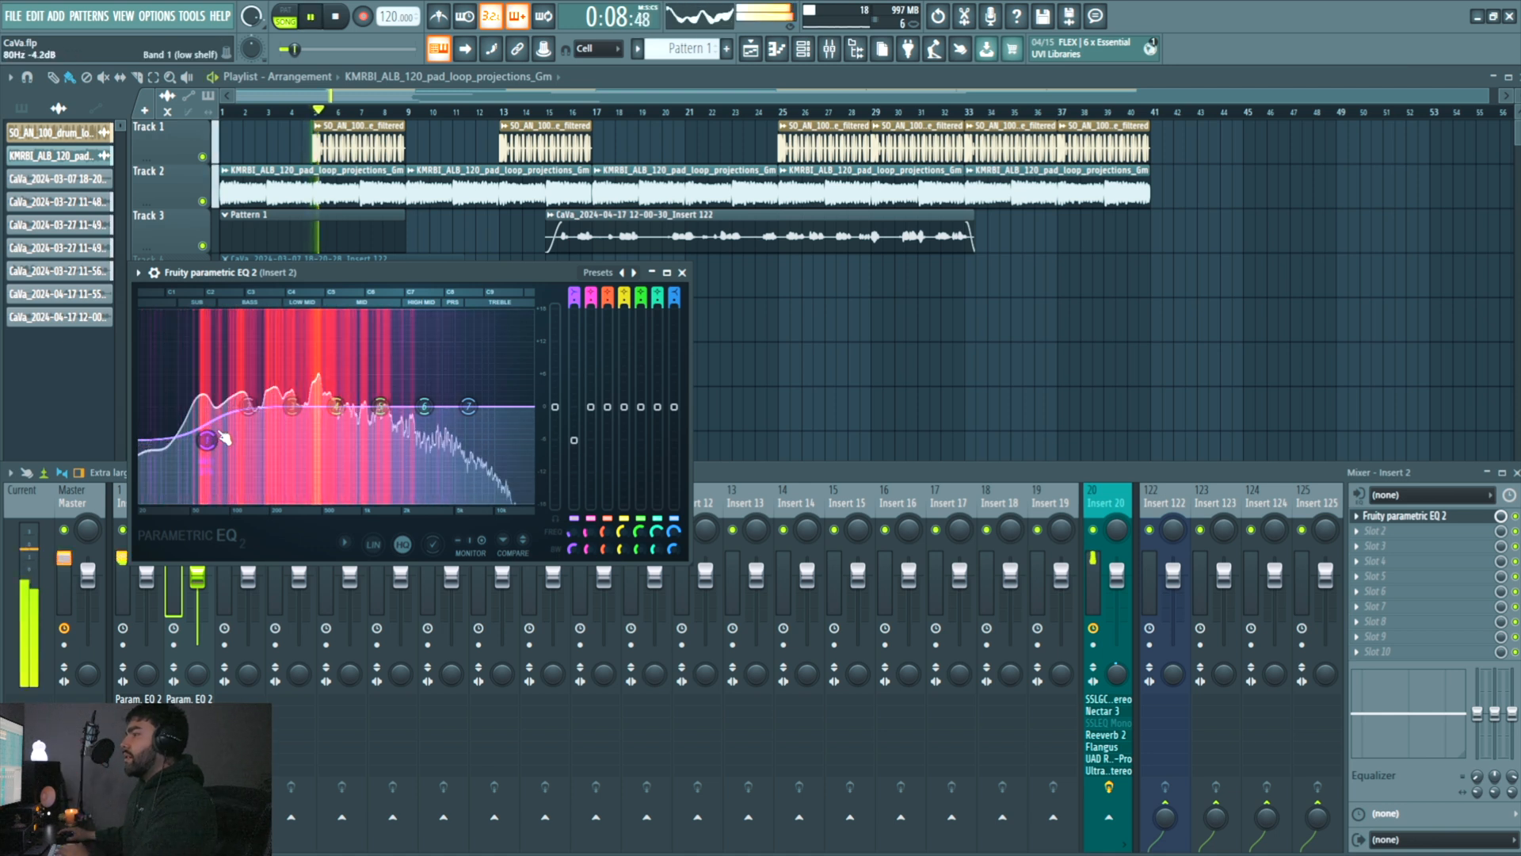
drag(208, 440, 183, 458)
- Lower the highest equalizer band on Insert 2 to reduce the treble, then close the equalizer and stop playback
drag(468, 406, 465, 438)
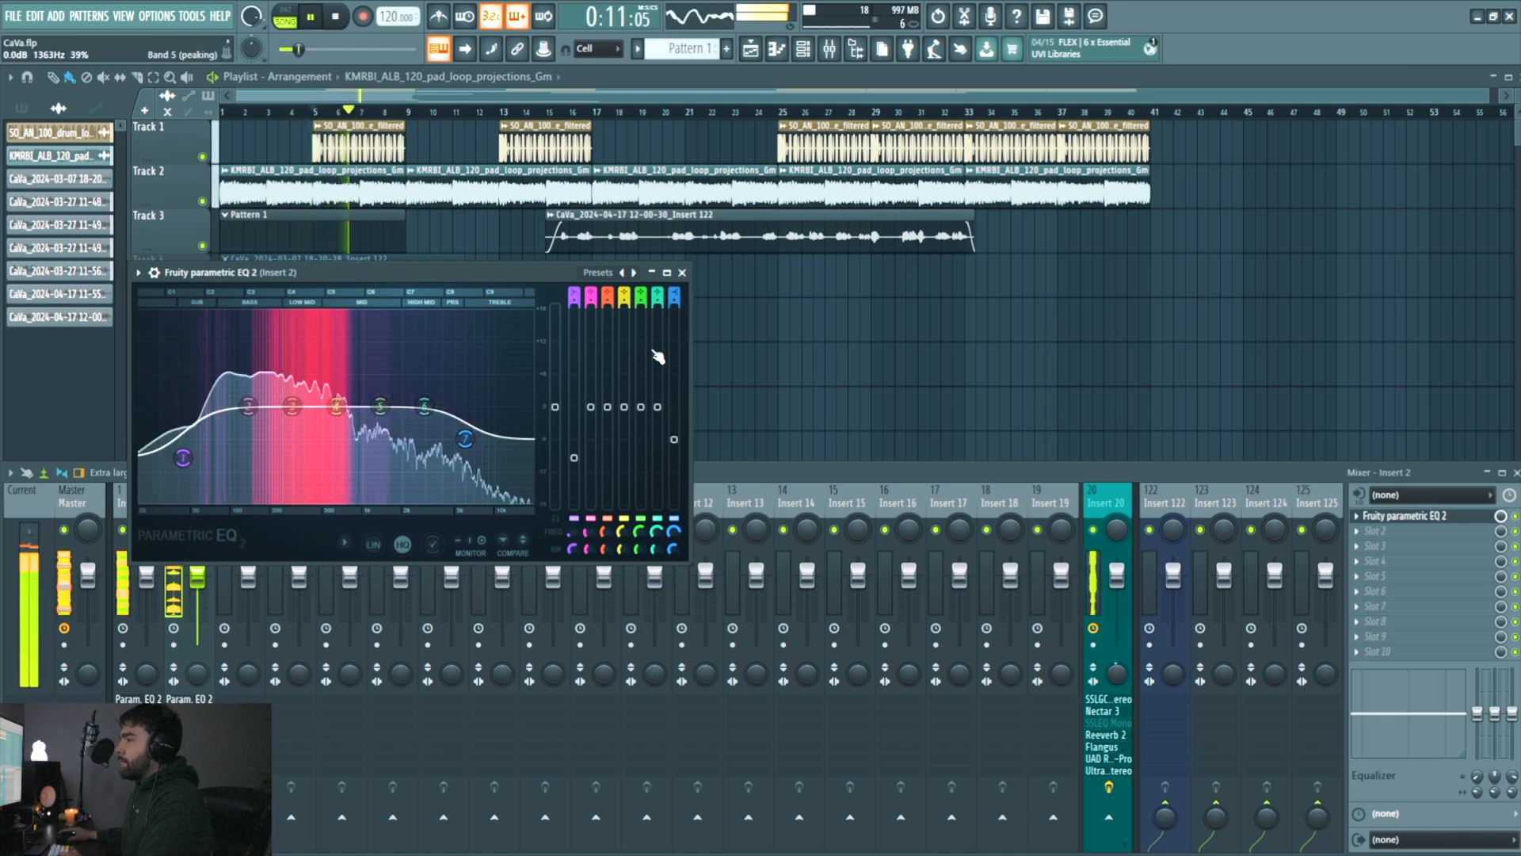
click(682, 272)
key(space)
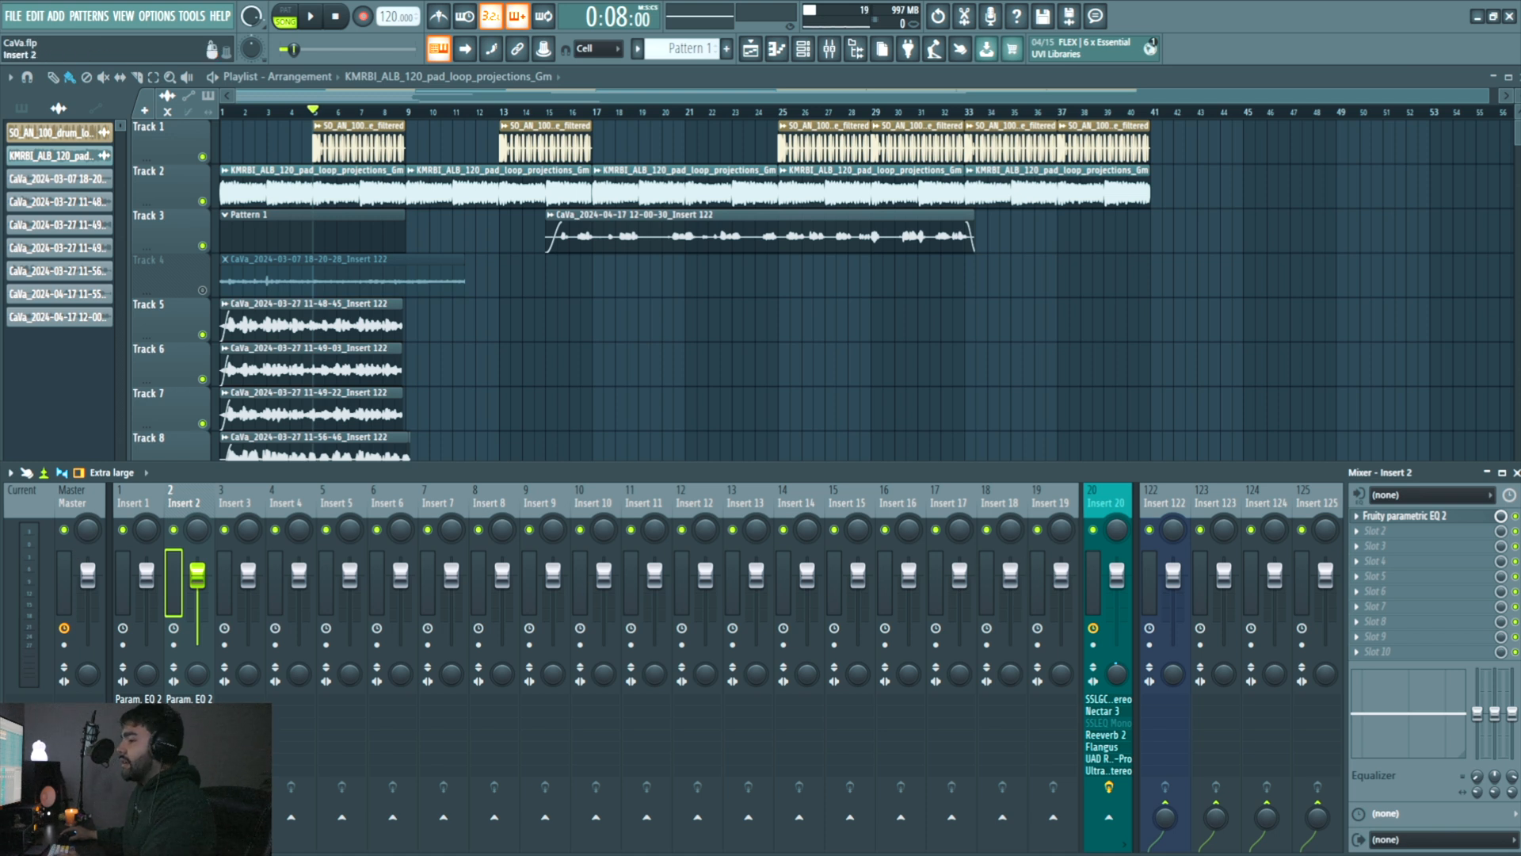
- Play the song with the vocal tracks, Inserts 20 to 22, in view to check their levels
scroll(355, 758, right, 12)
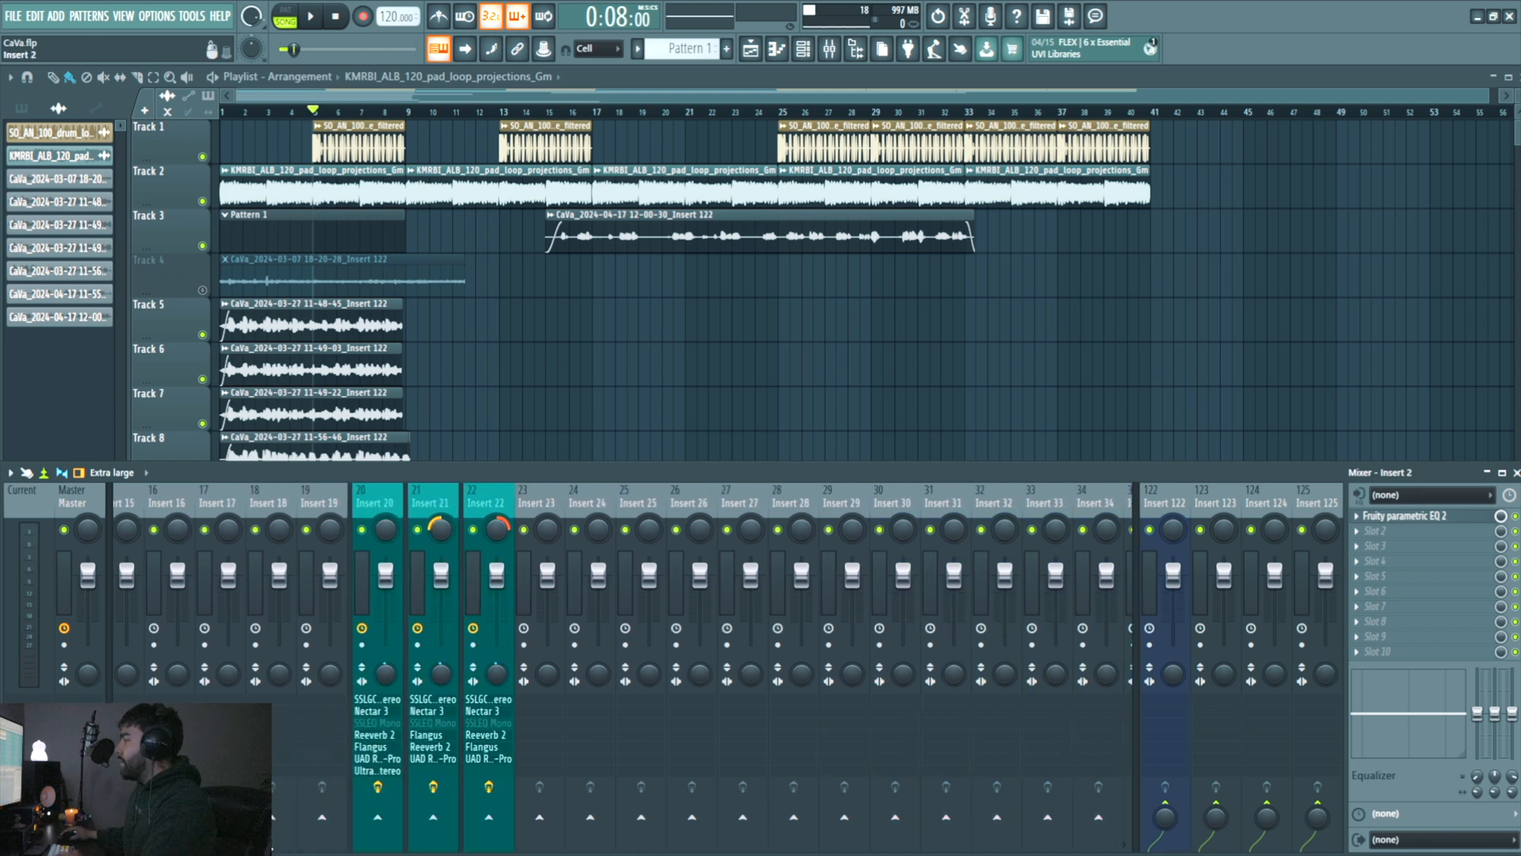
key(space)
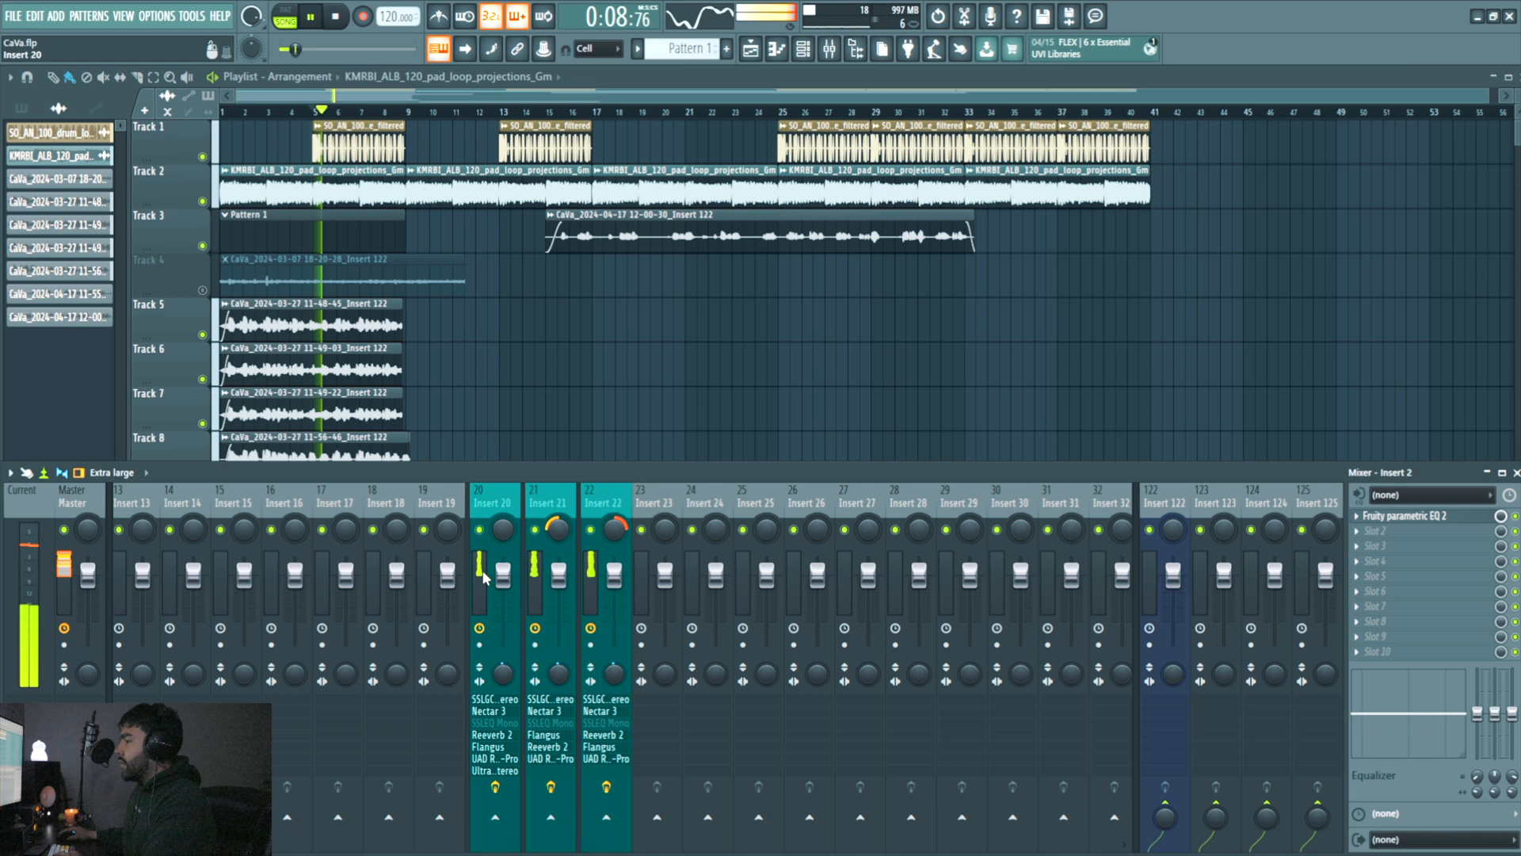
key(space)
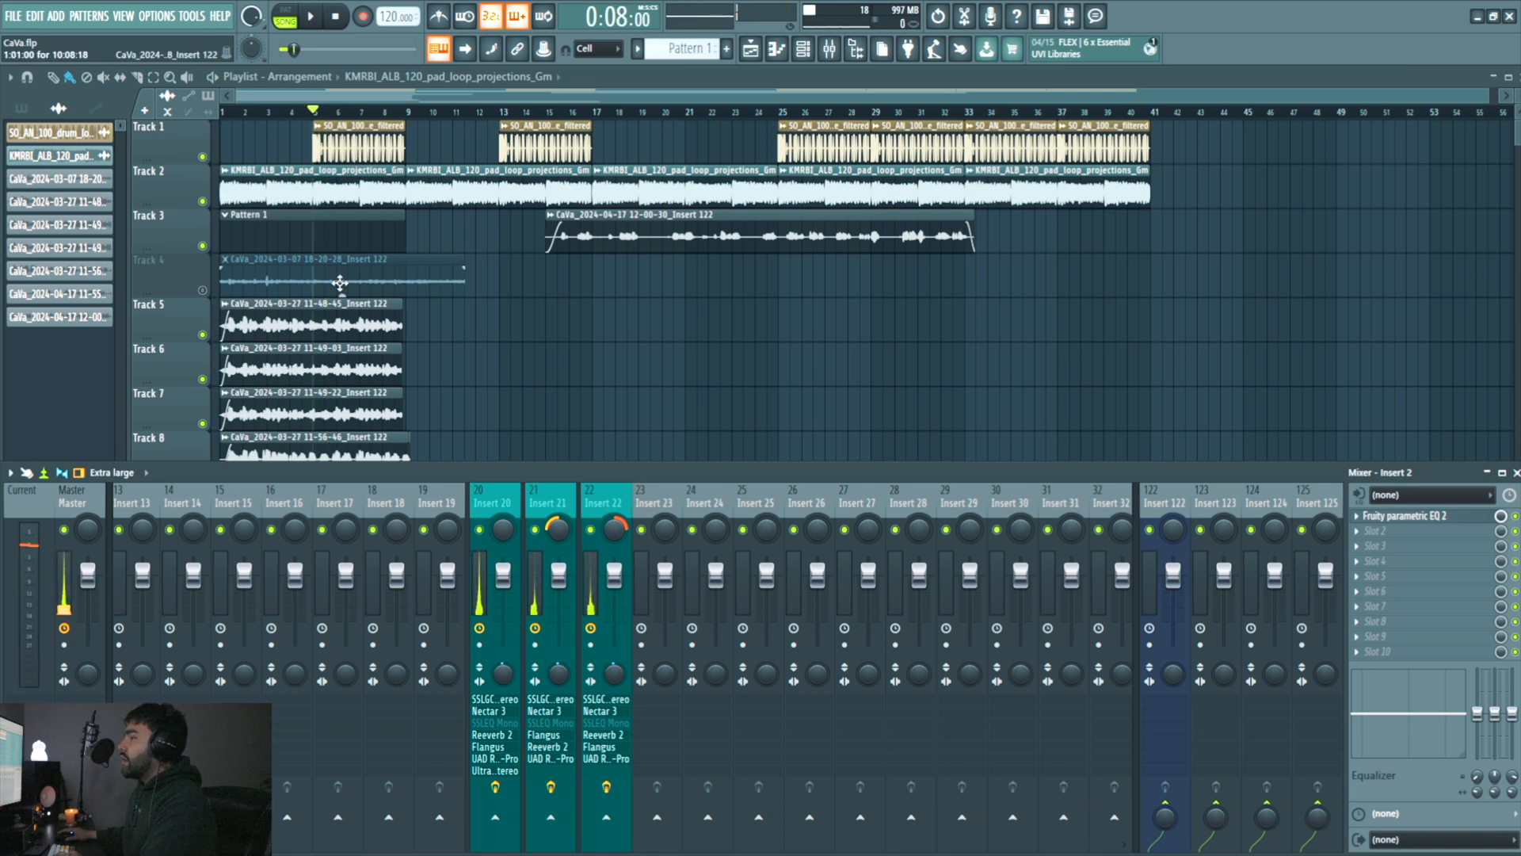
- Open SSLGChannel Stereo on Insert 20 and disable Nectar 3 and the other active effects below it
click(480, 567)
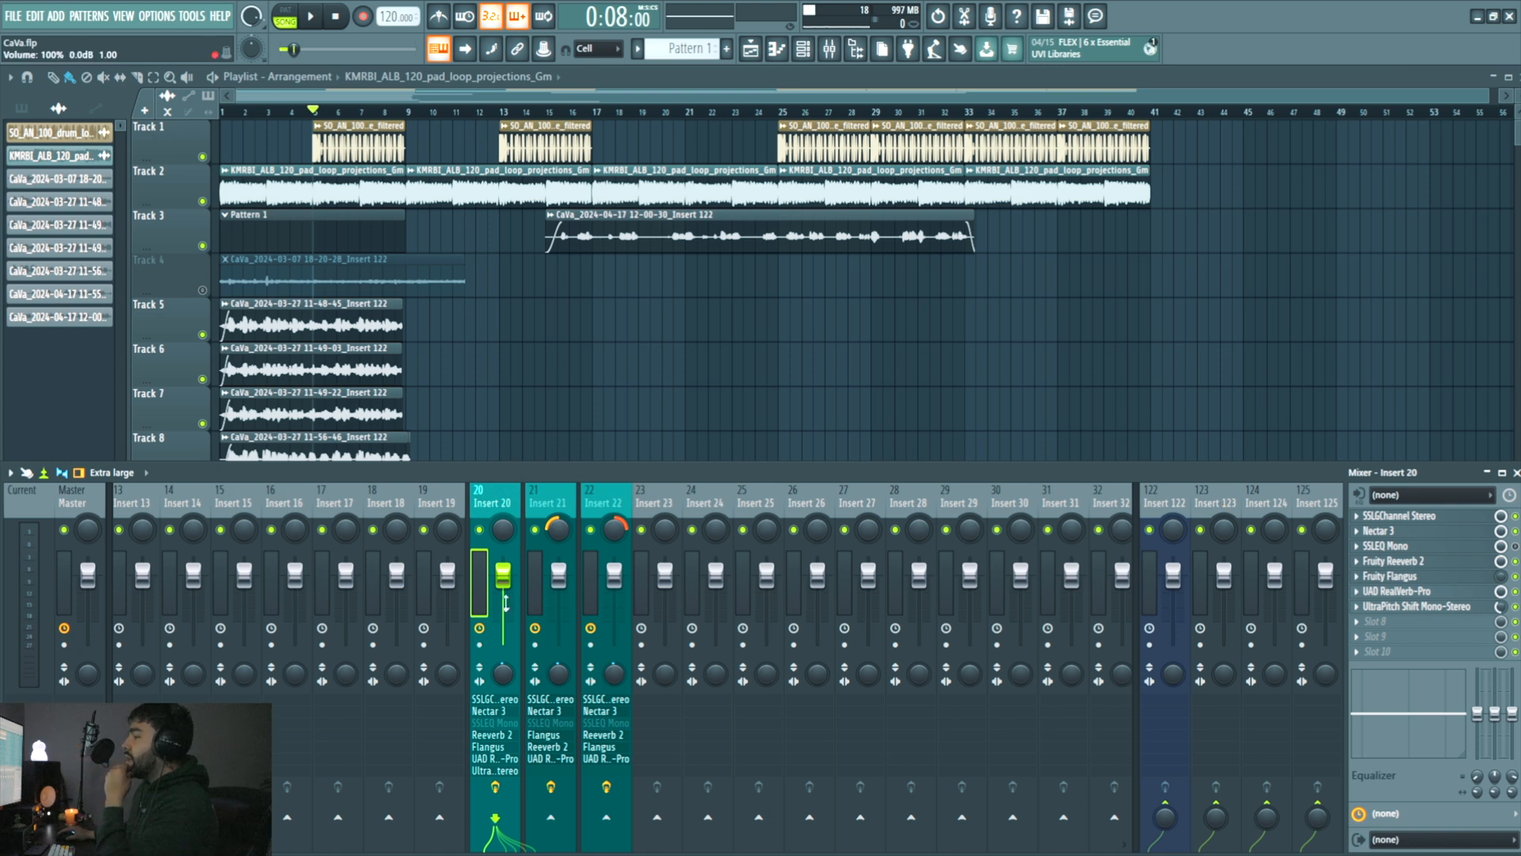
click(491, 701)
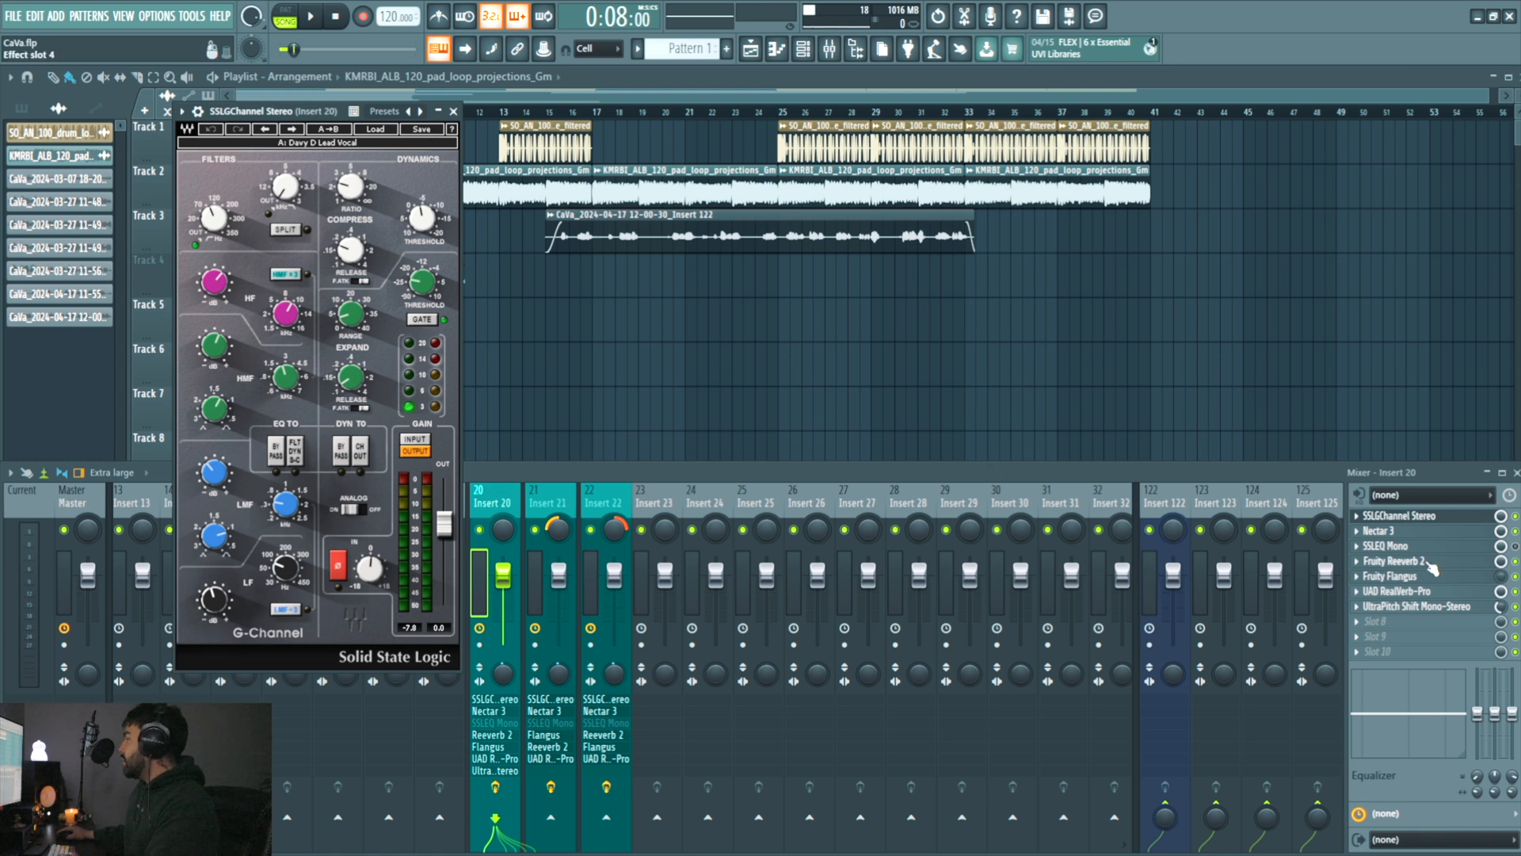
click(1515, 531)
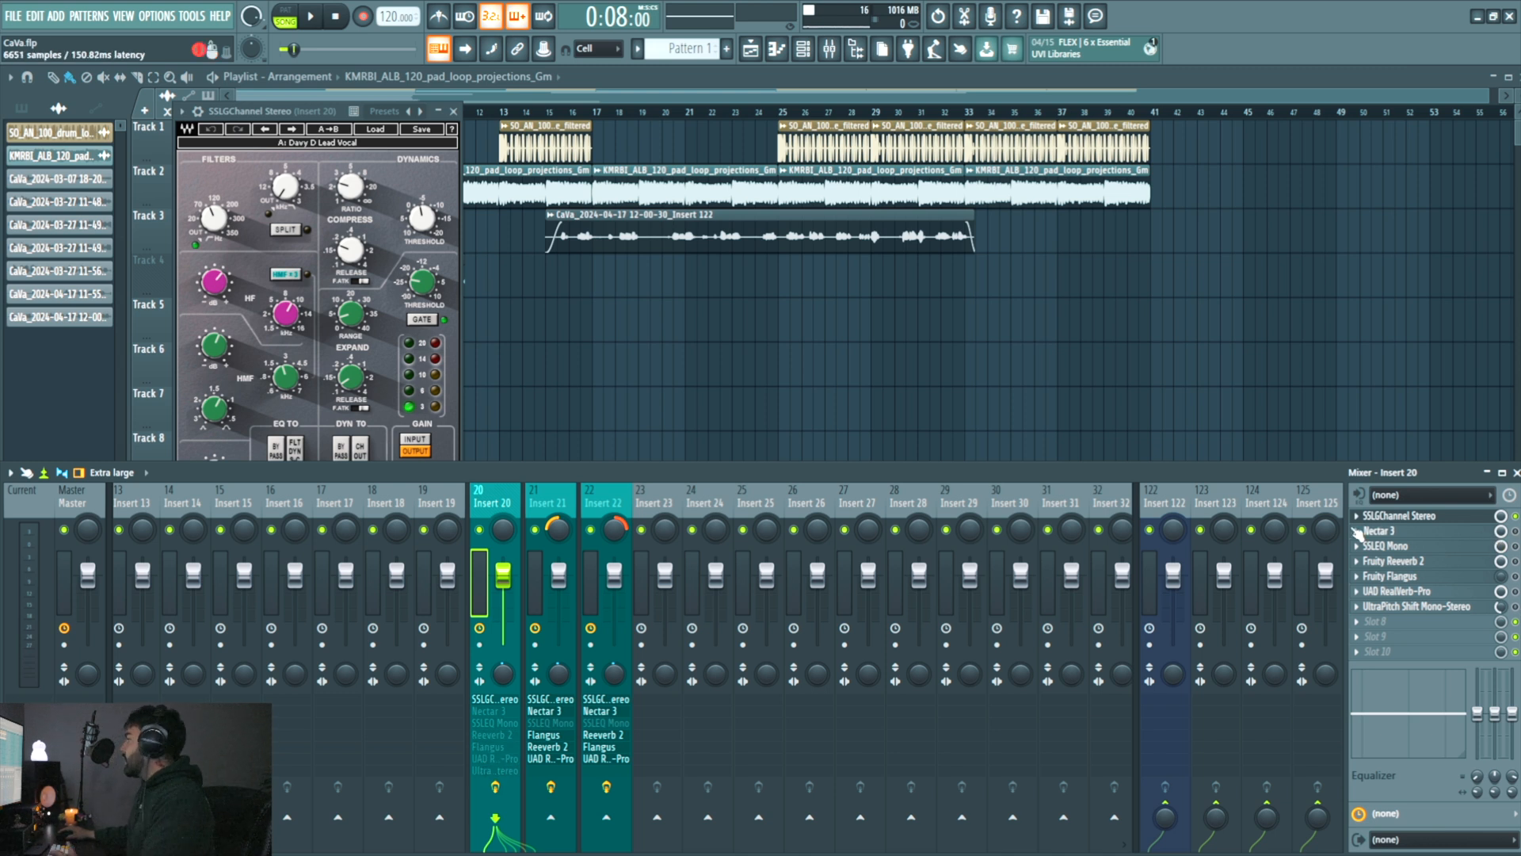
- Play the song to hear the vocals through SSLGChannel Stereo on Insert 20, closing all windows and reopening the mixer
key(space)
right_click(479, 530)
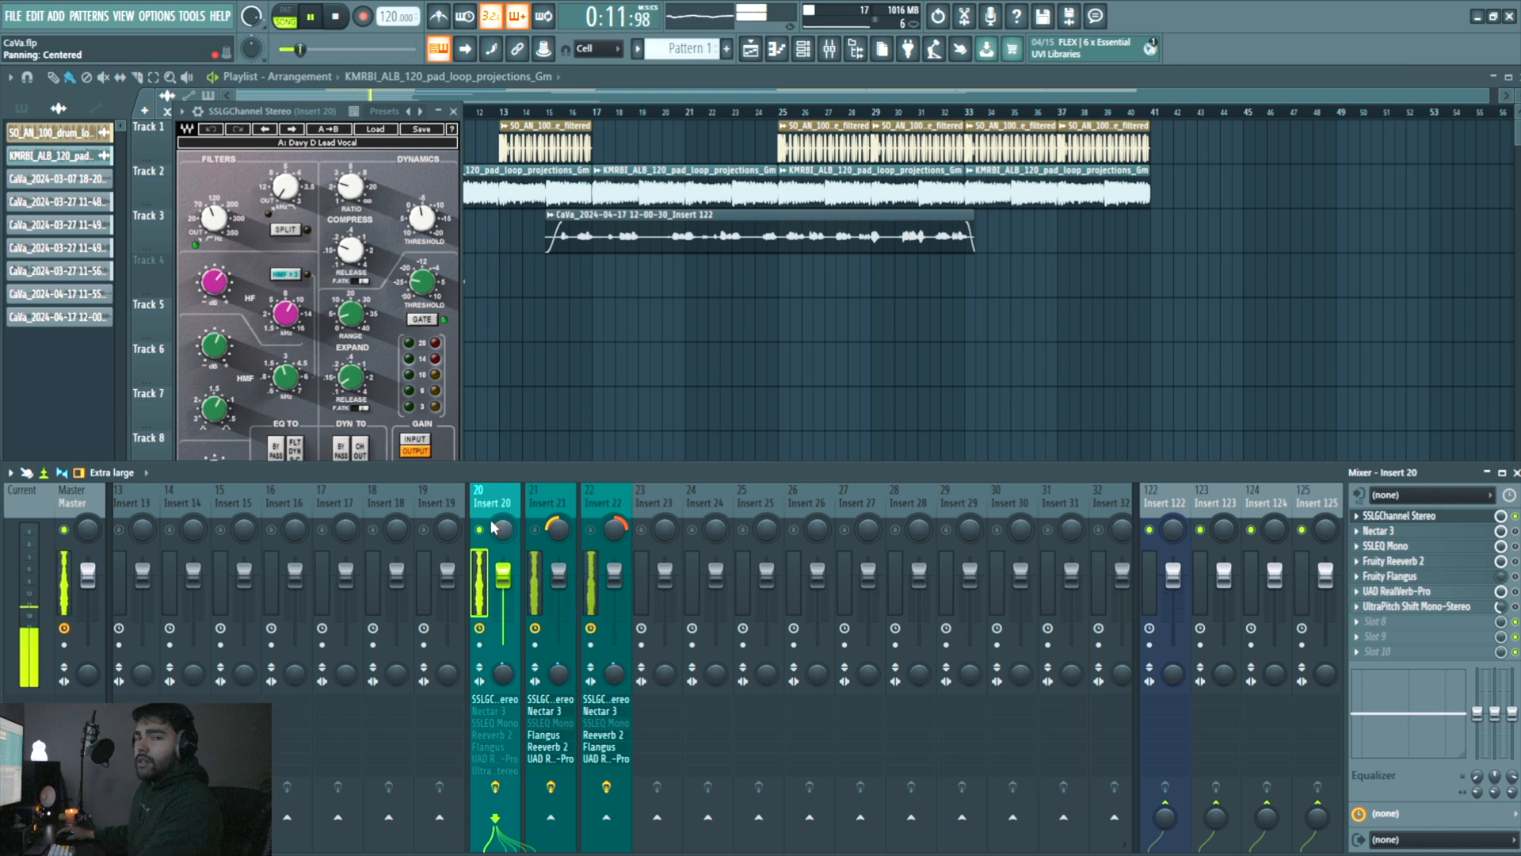
key(space)
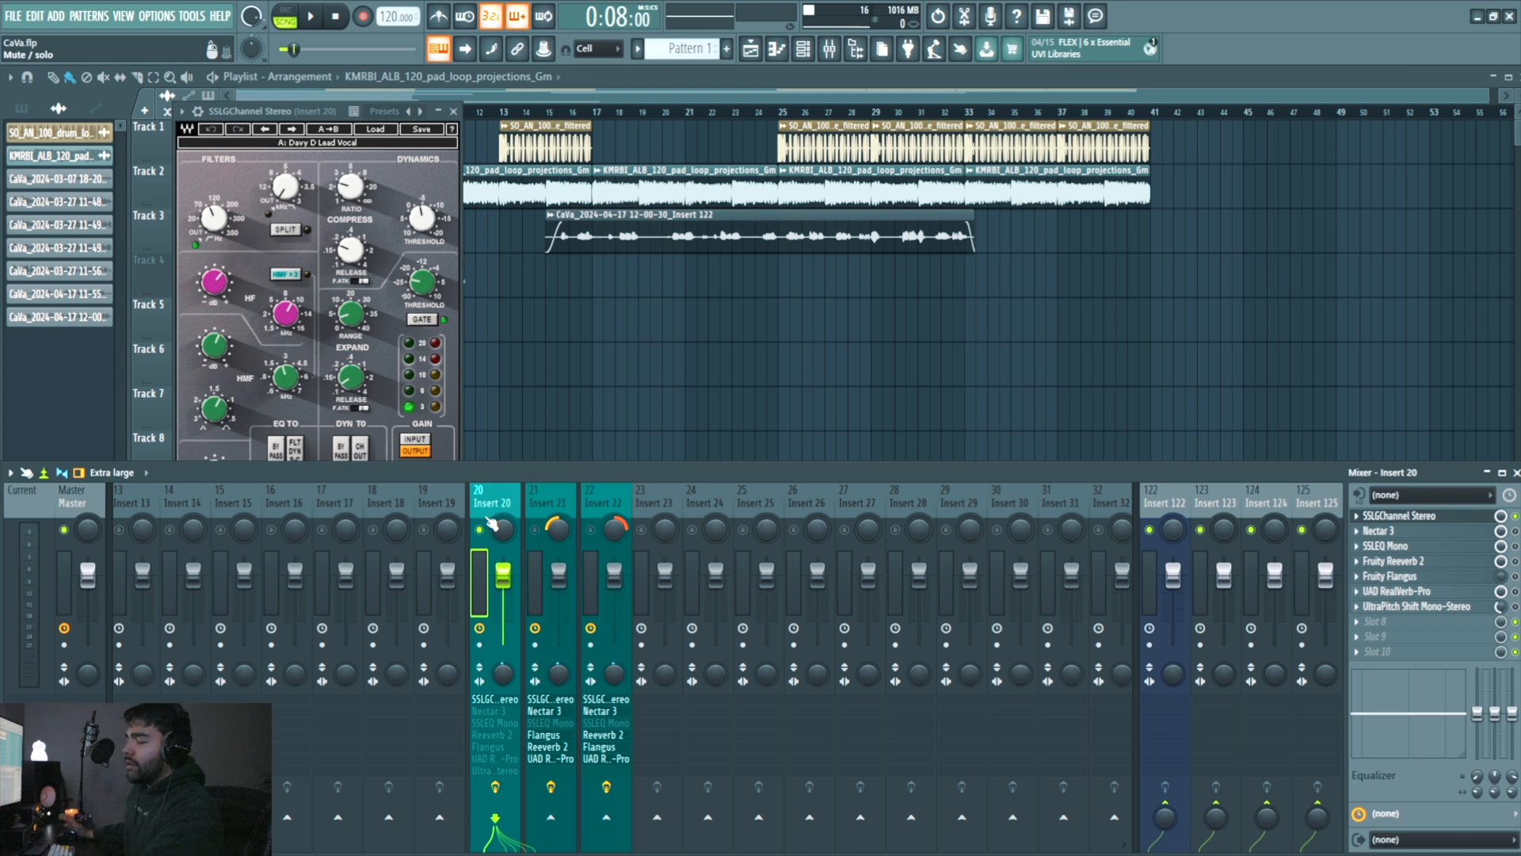
key(space)
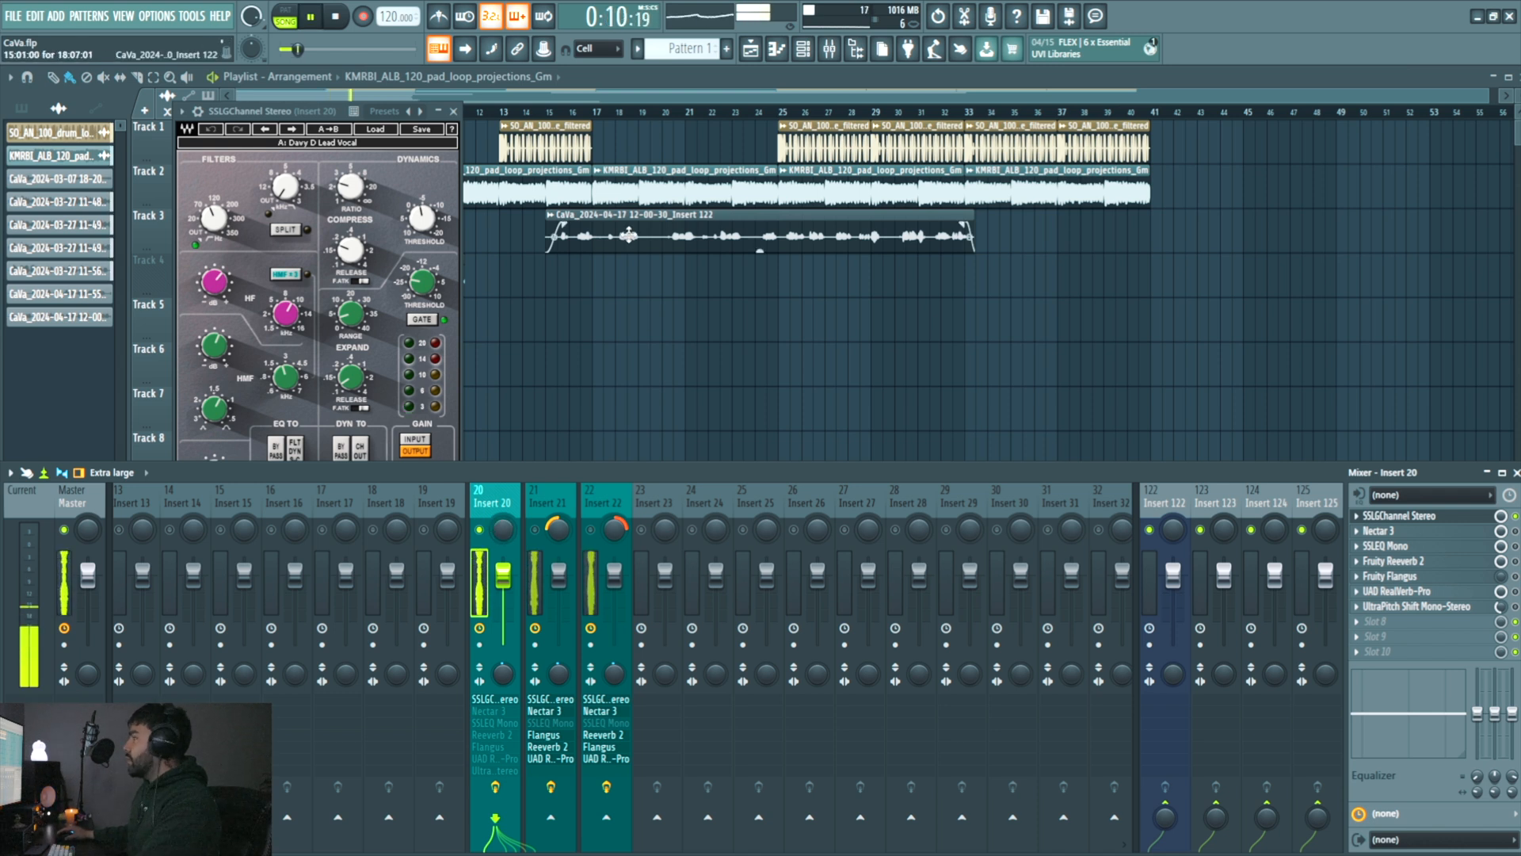
key(F12)
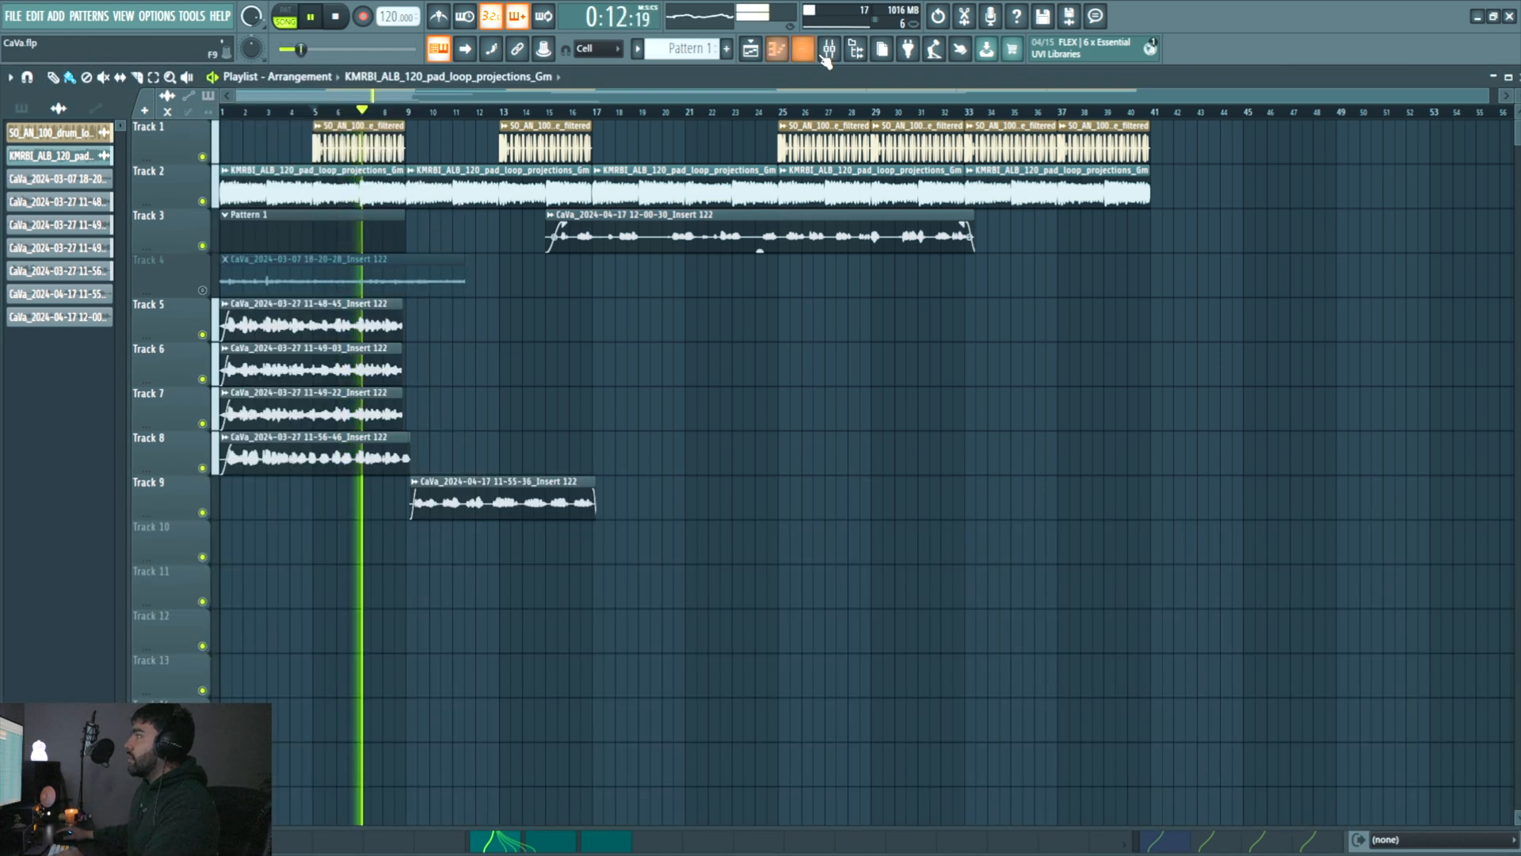
click(829, 48)
key(space)
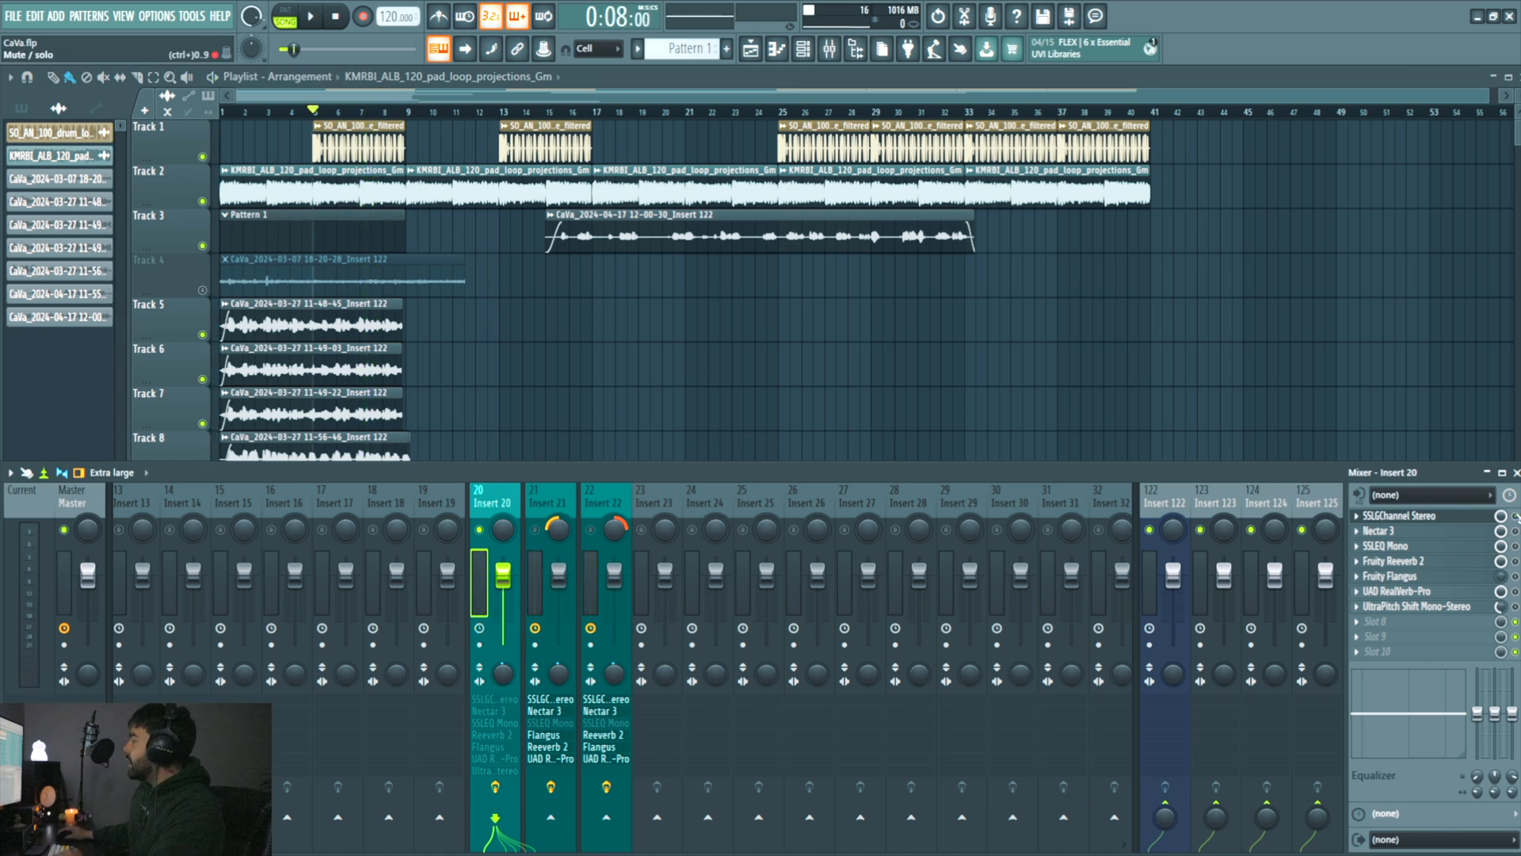
- Compare the Insert 20 vocal with SSLGChannel Stereo bypassed and switched back on during playback
click(1465, 517)
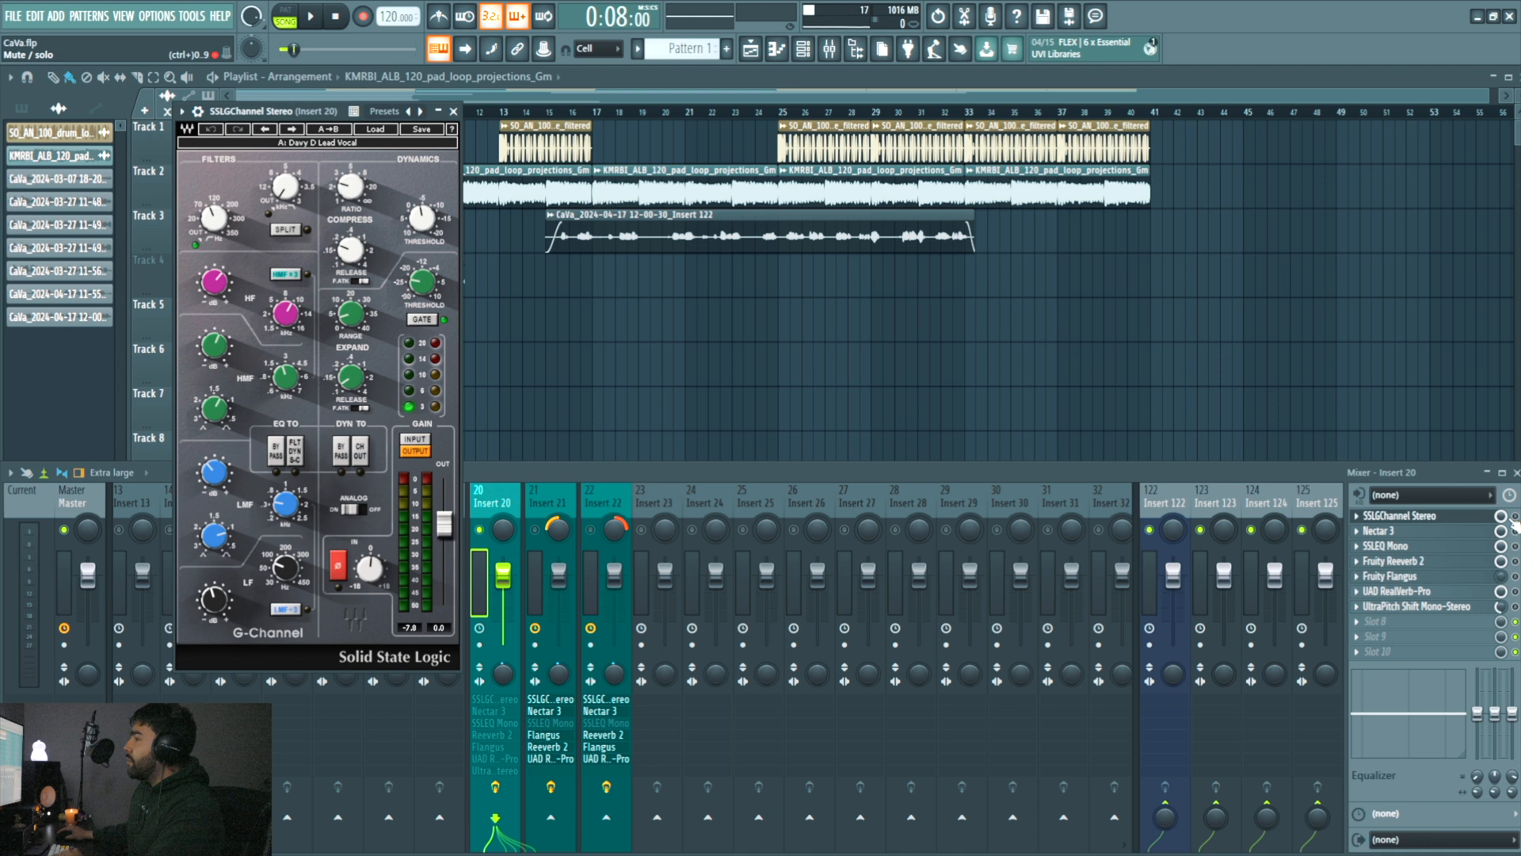
key(space)
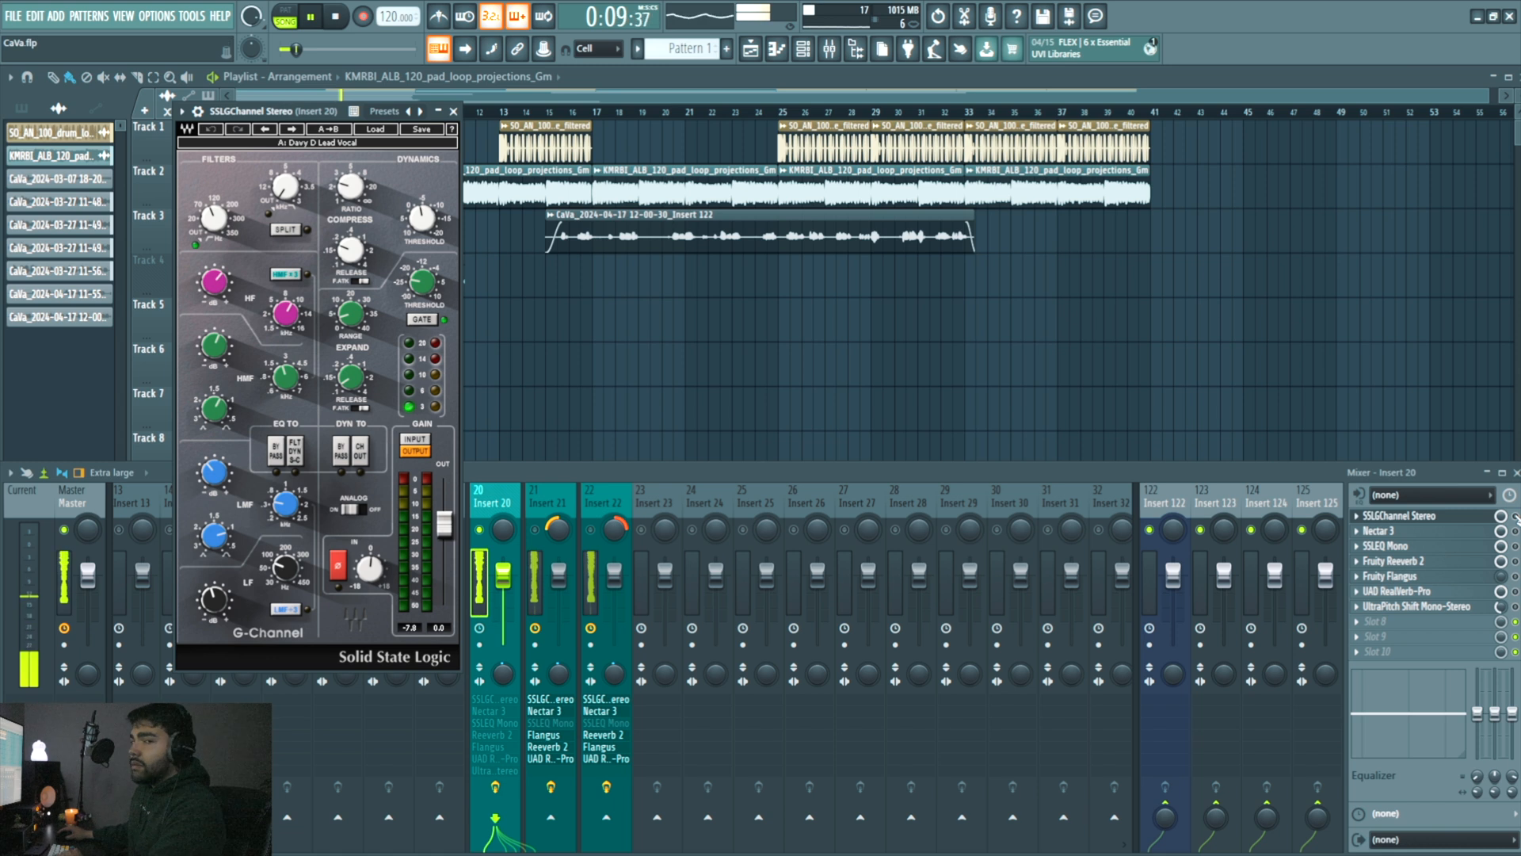
click(1516, 517)
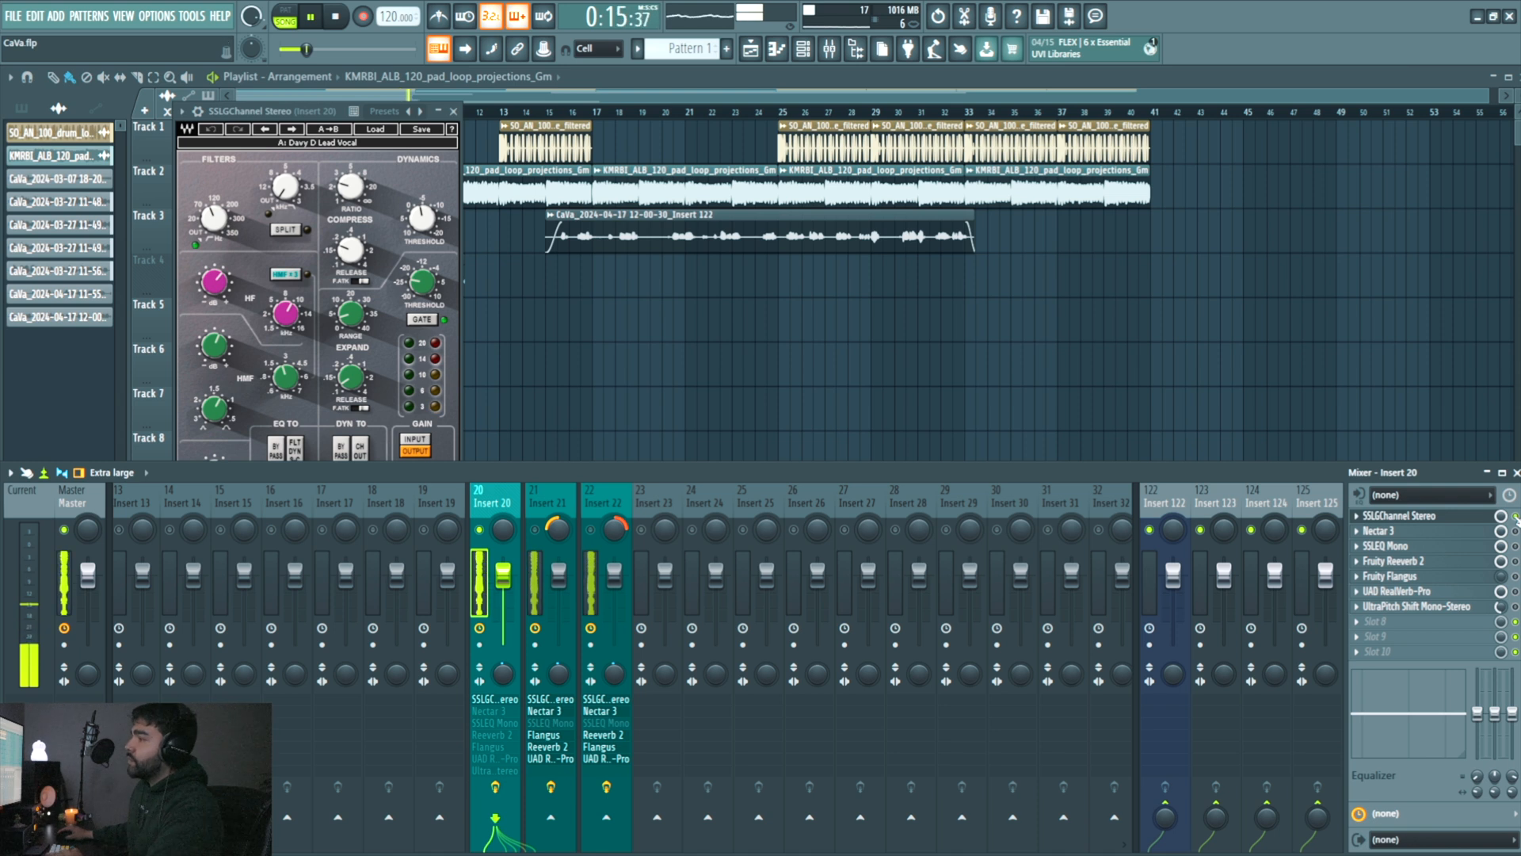
key(space)
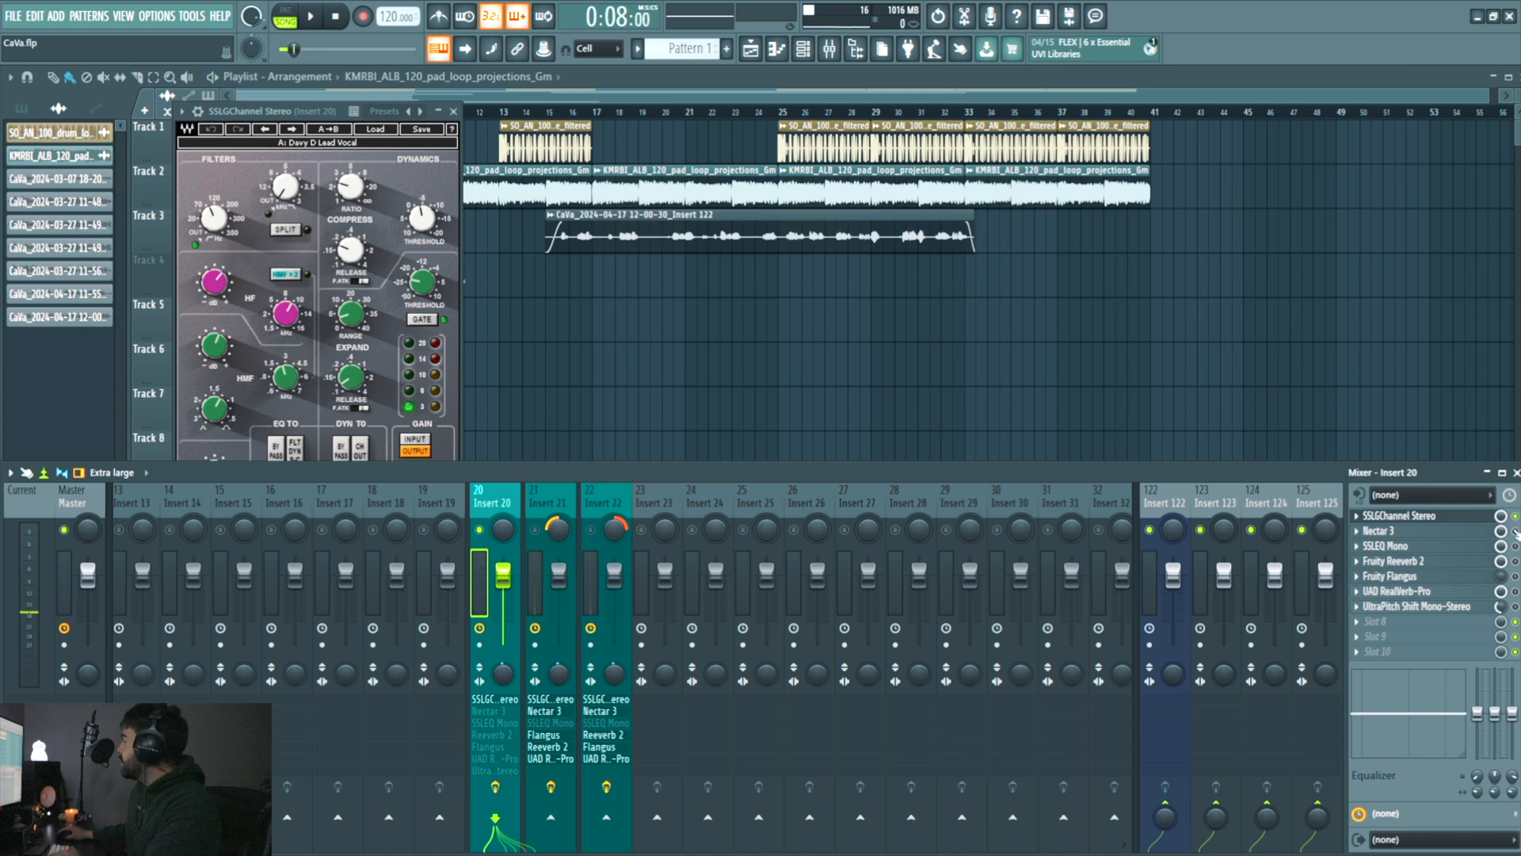
- Open and enable Nectar 3 on Insert 20, switch on its Pitch module, and play the song
click(1444, 535)
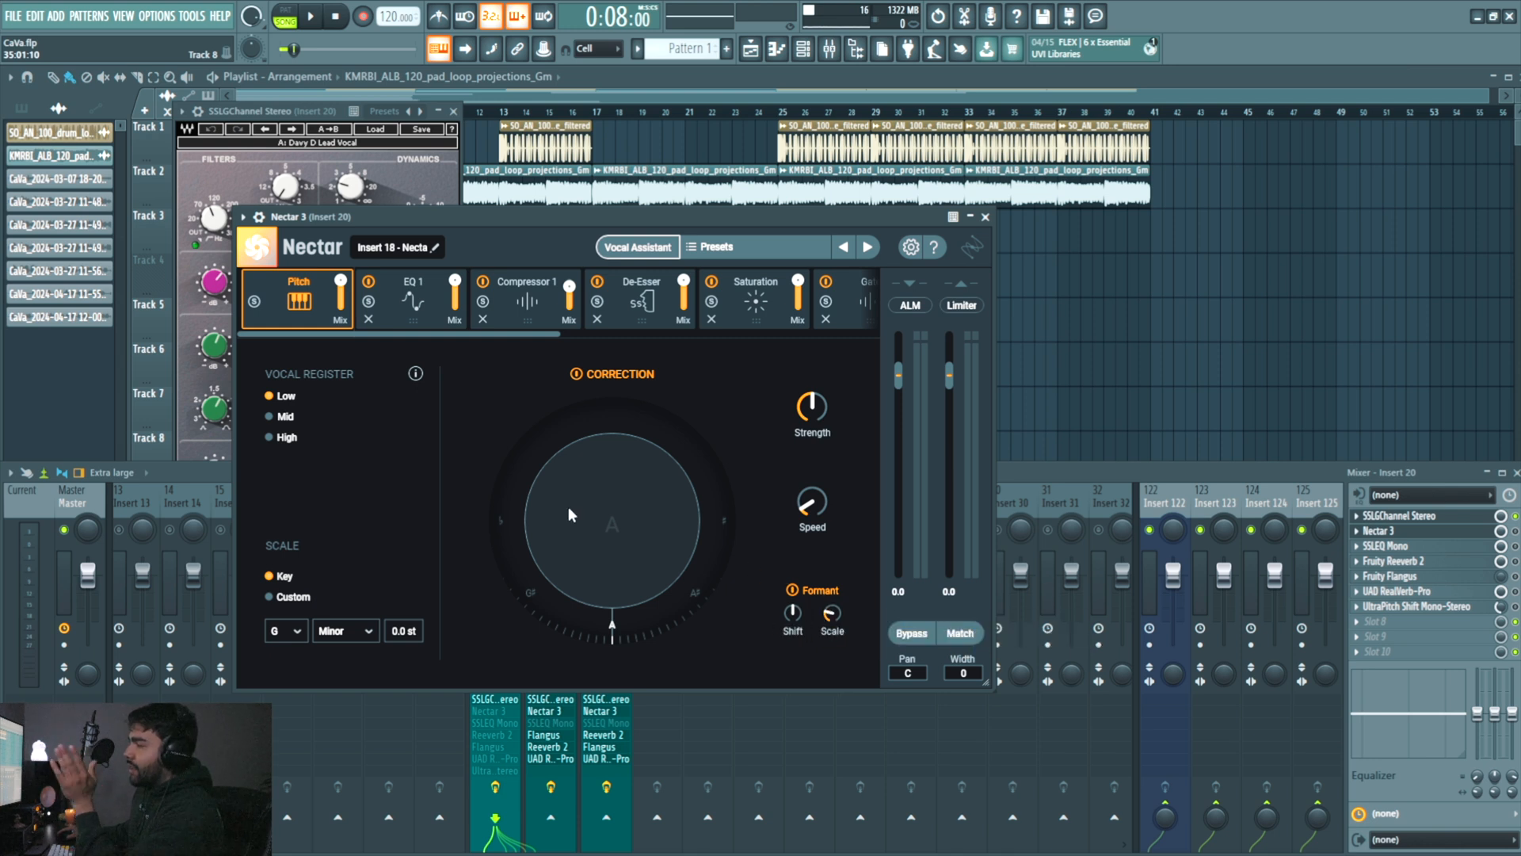
click(1515, 530)
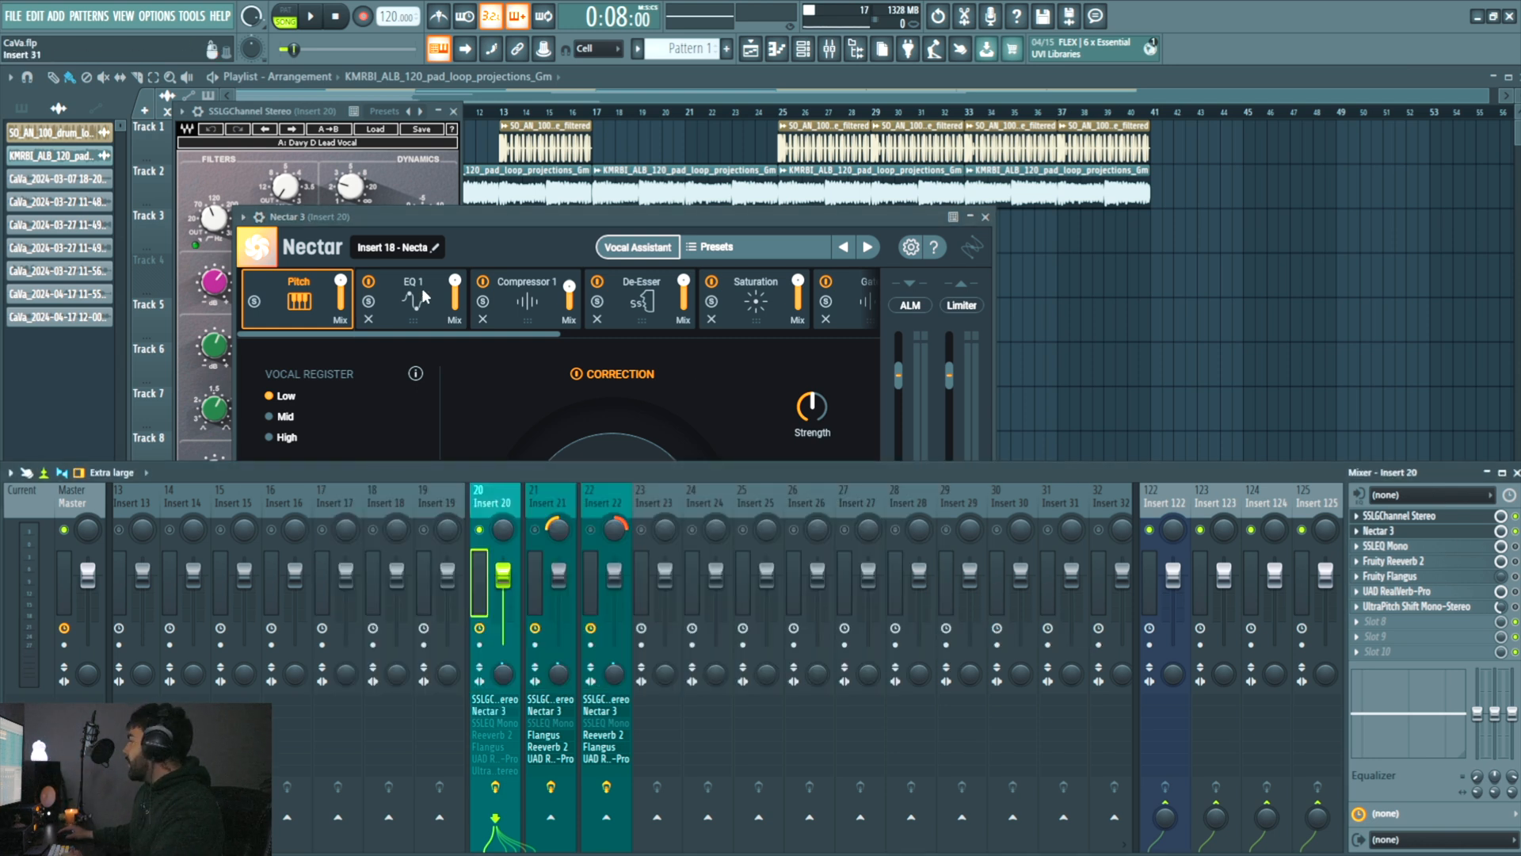
click(256, 302)
key(space)
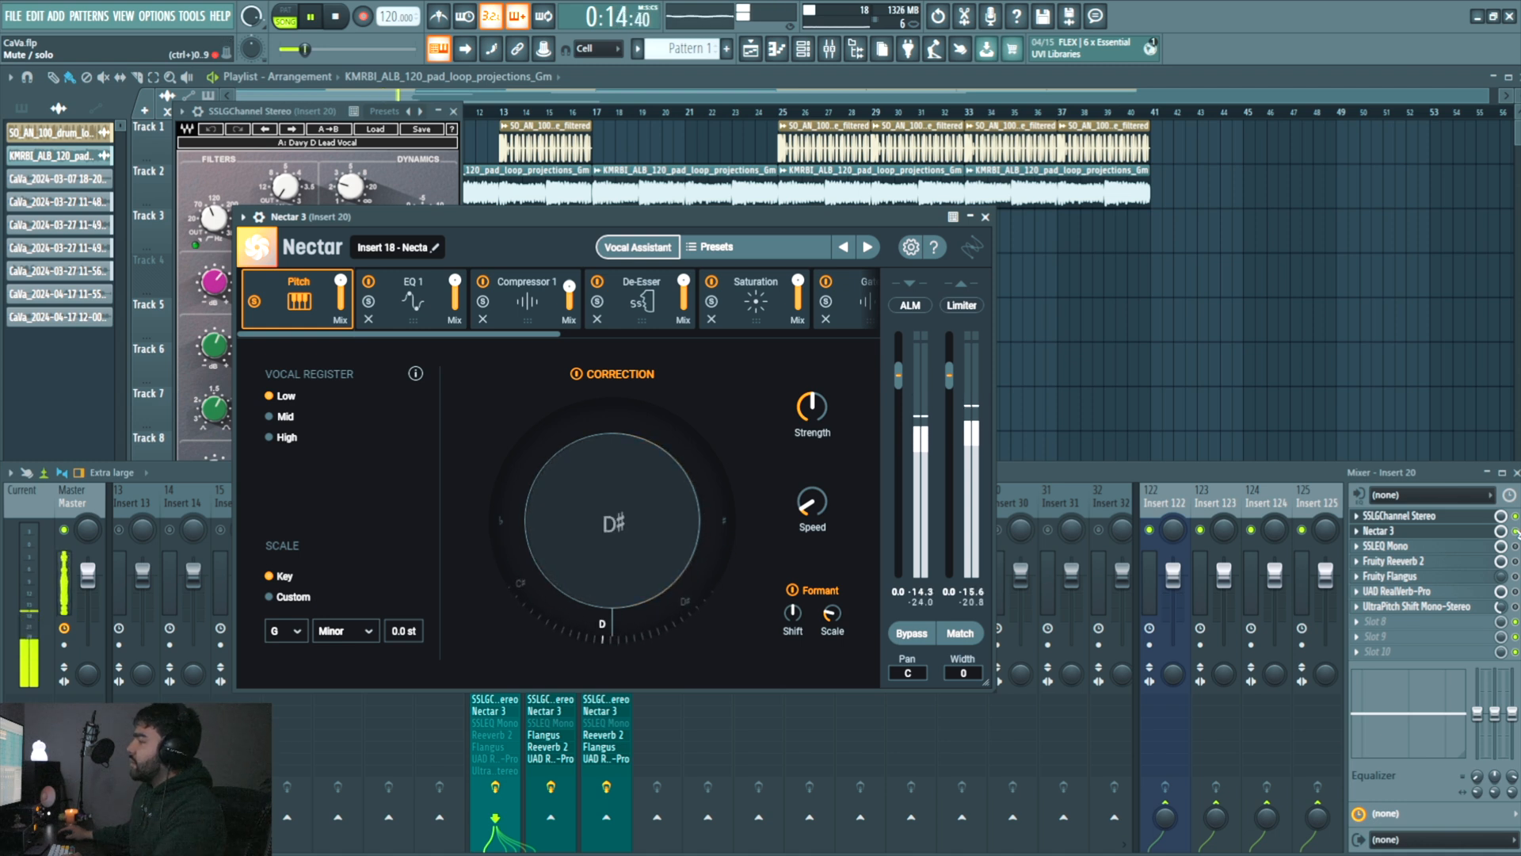
key(space)
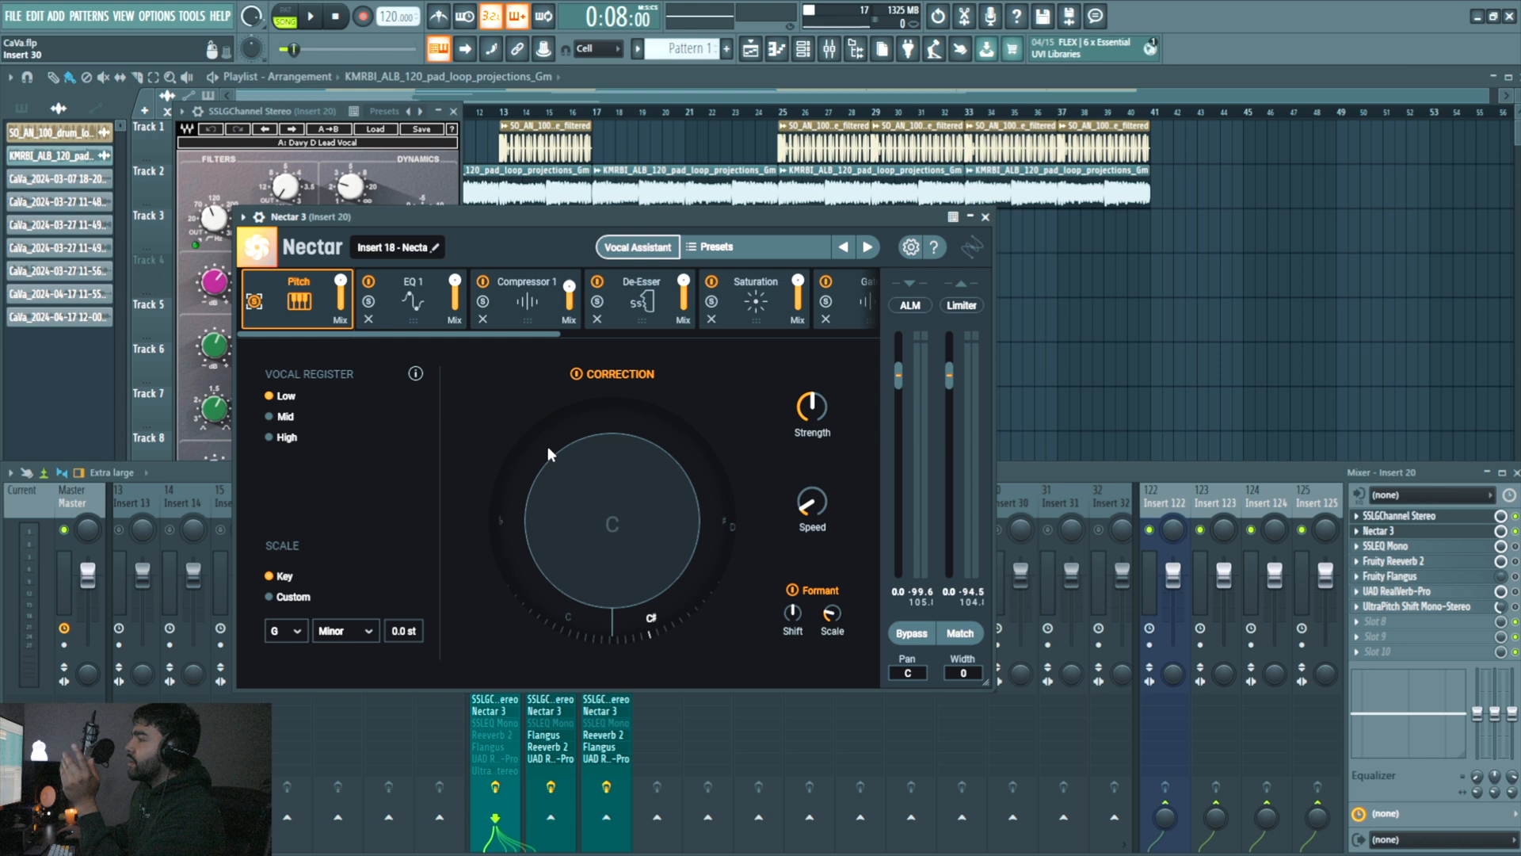
- Try the Pitch module's correction strength at 100% during playback, then undo the change
drag(811, 408, 810, 426)
key(space)
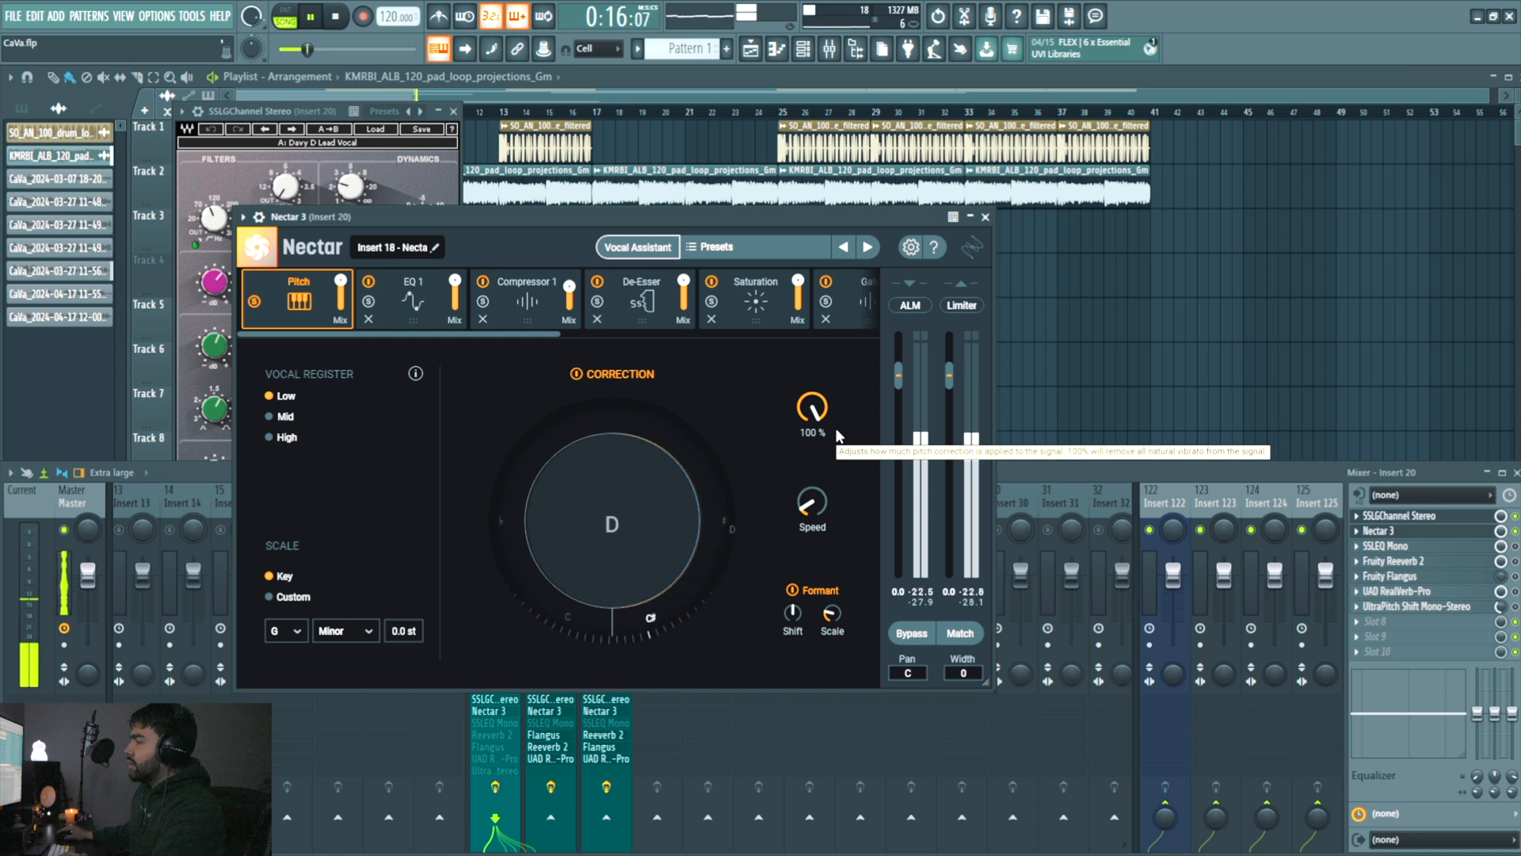
key(space)
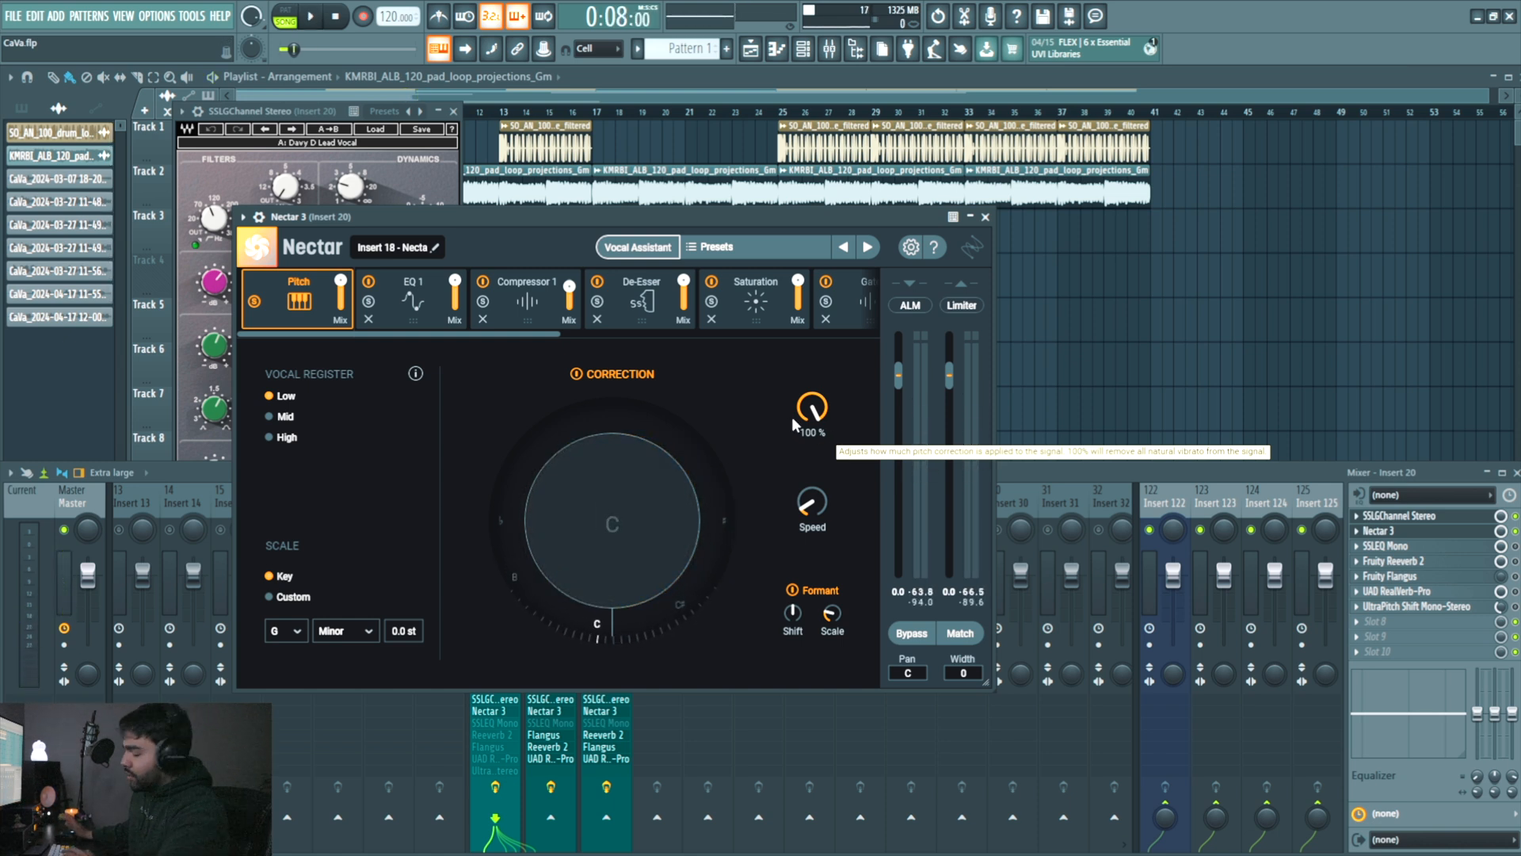
key(ctrl+z)
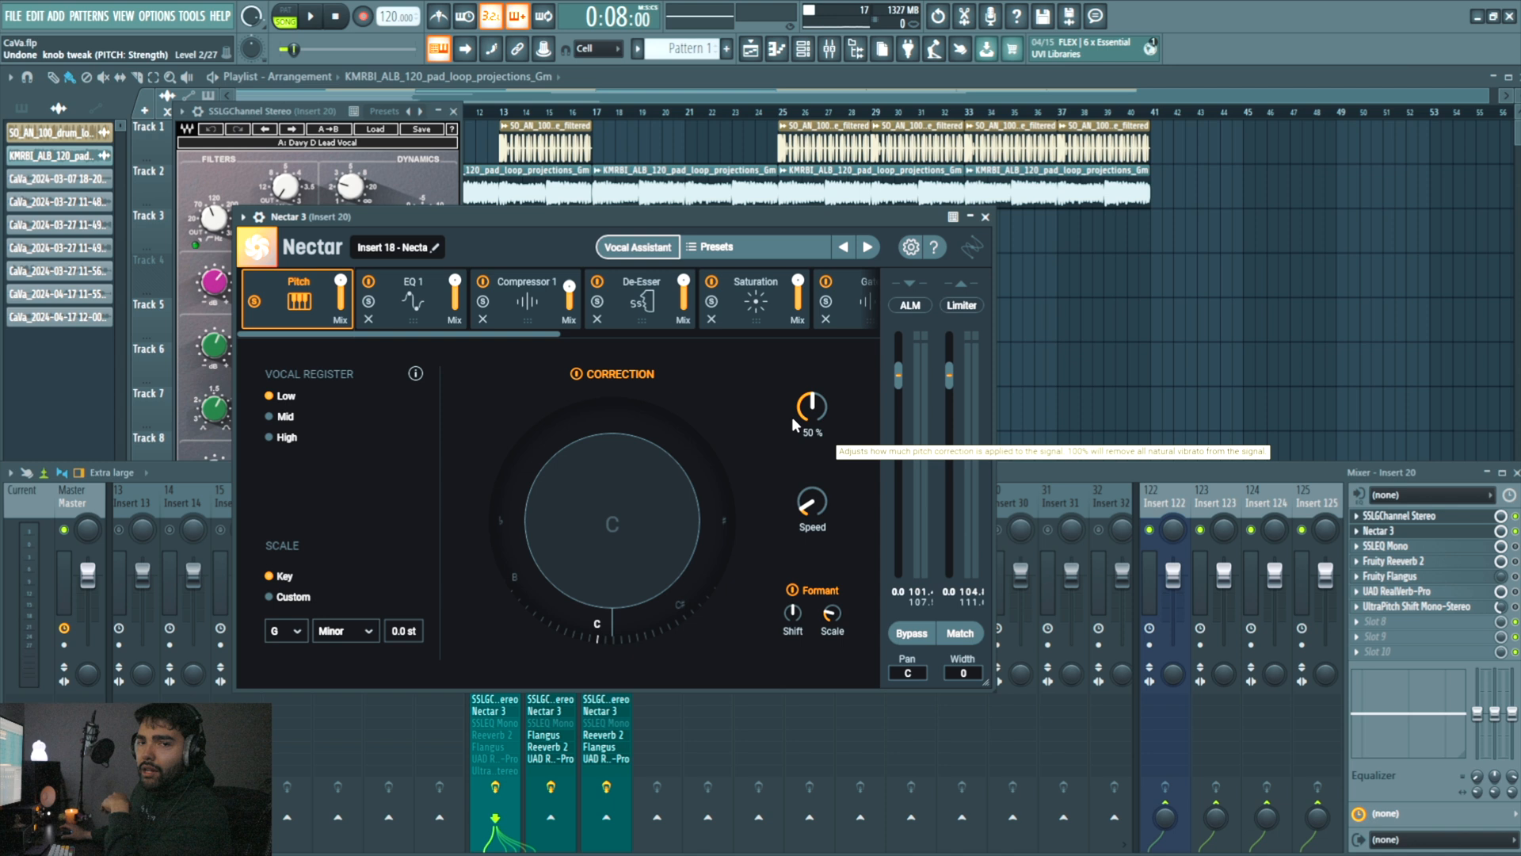
mouse_move(810, 510)
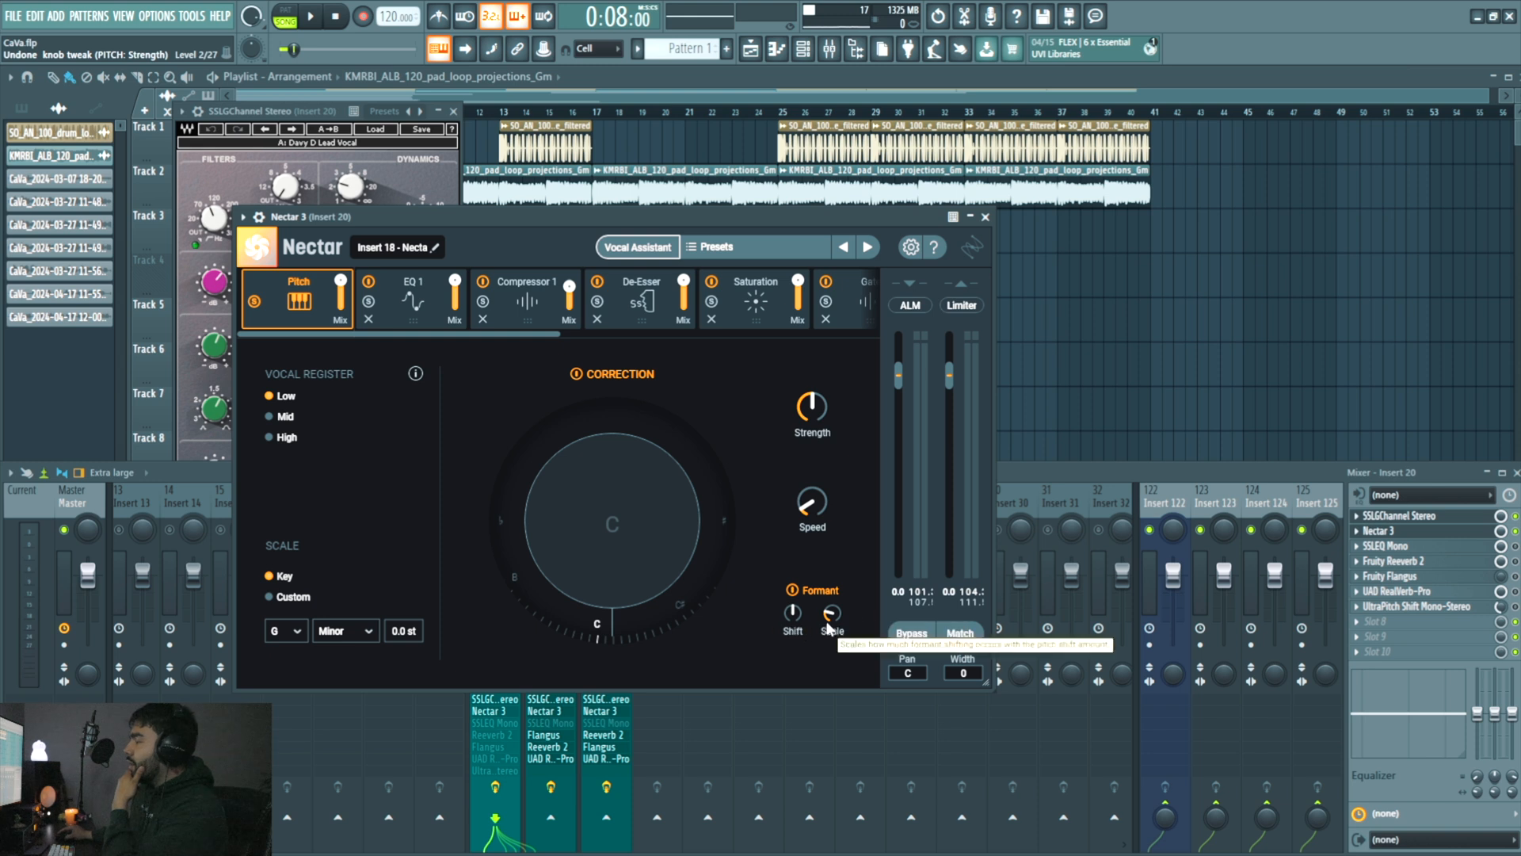
mouse_move(829, 617)
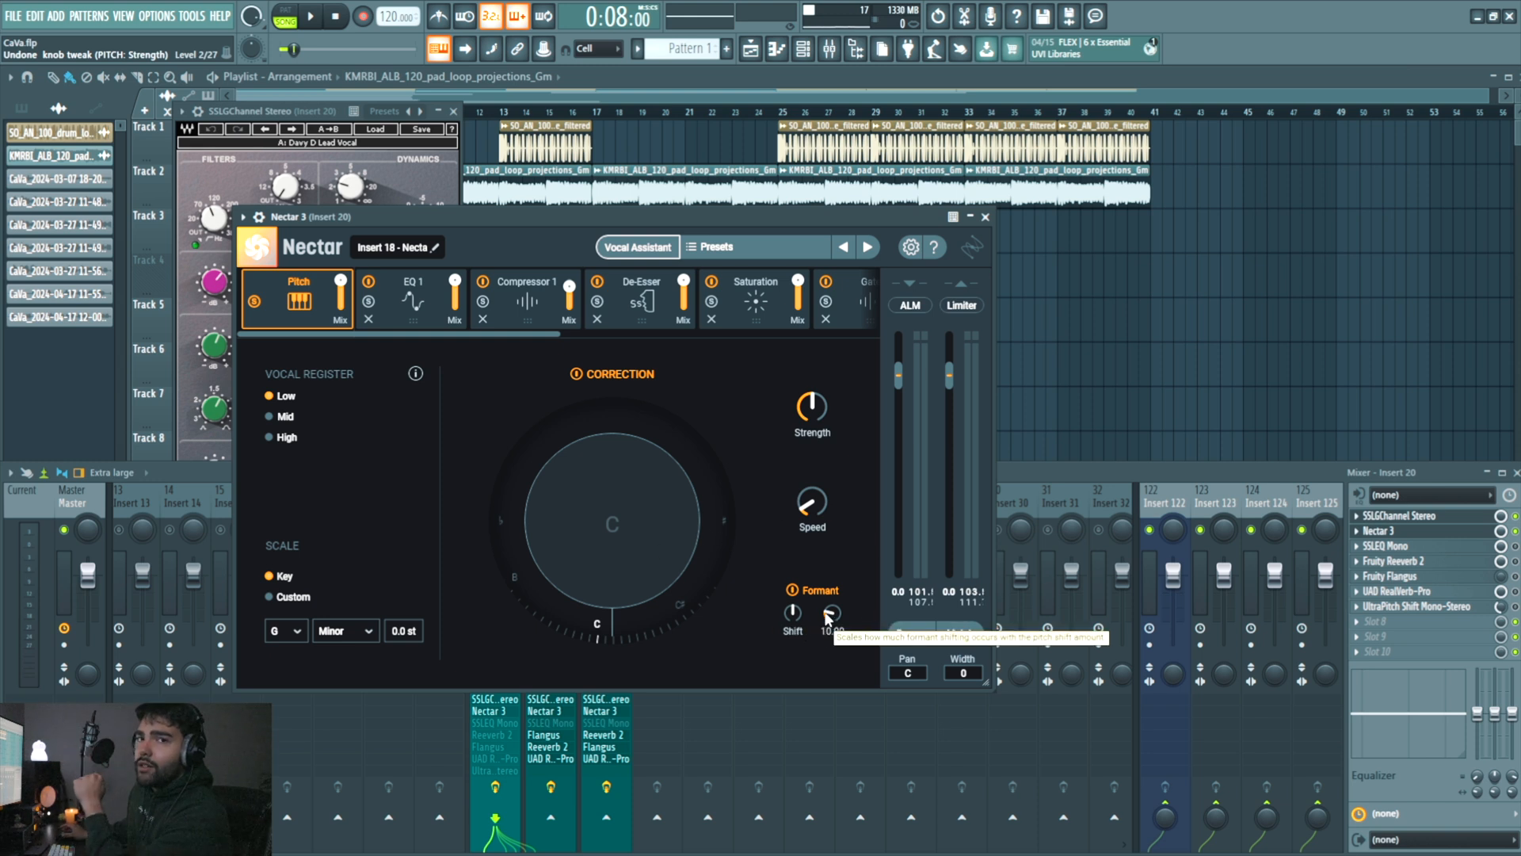
- Examine the filter nodes of Nectar's EQ 1 module, playing the song to view the vocal spectrum against the curve
click(425, 300)
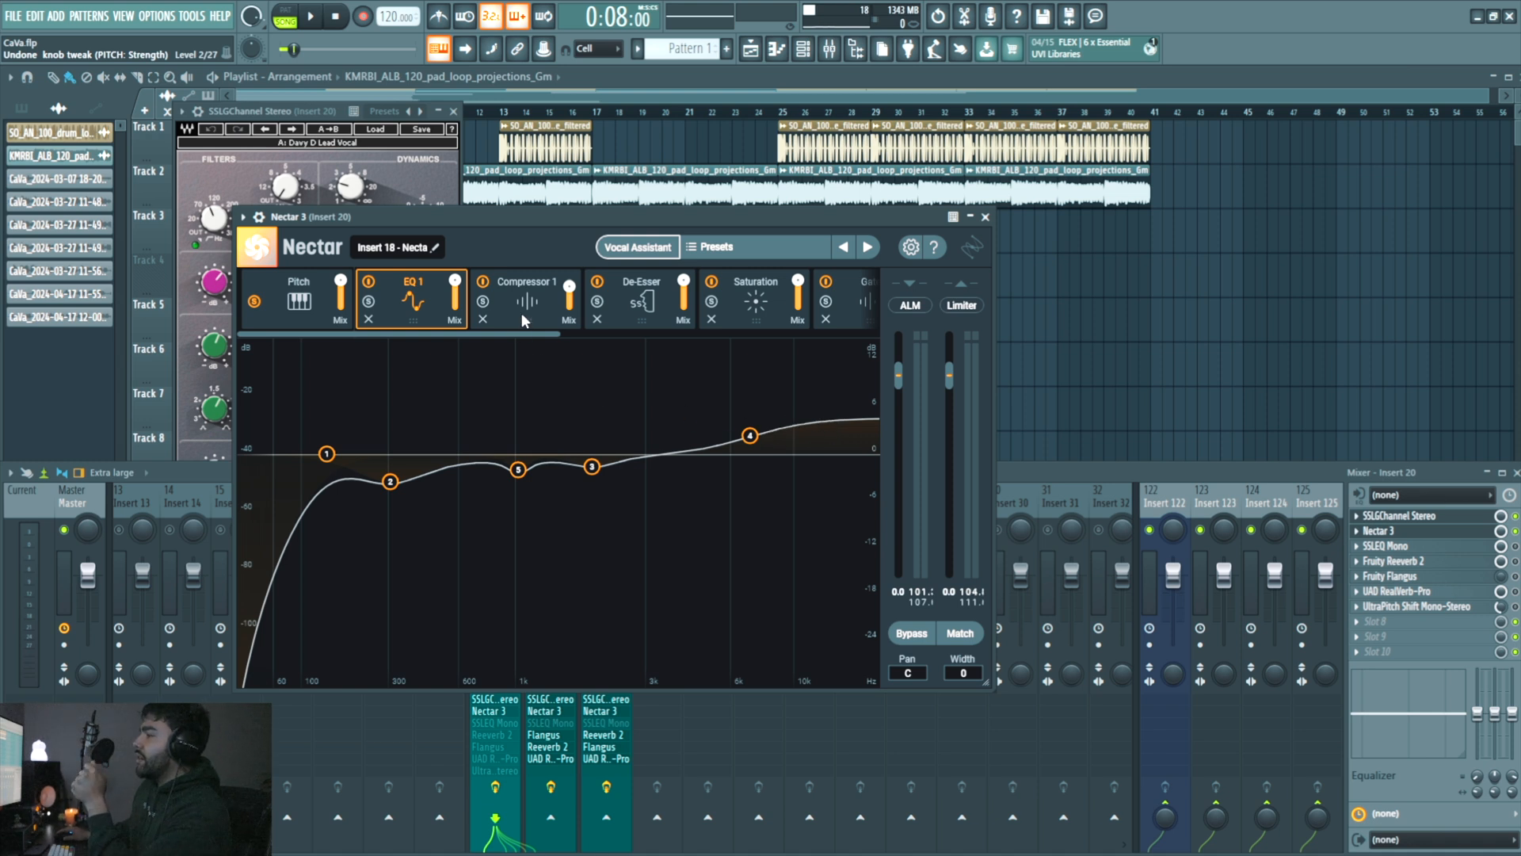
key(space)
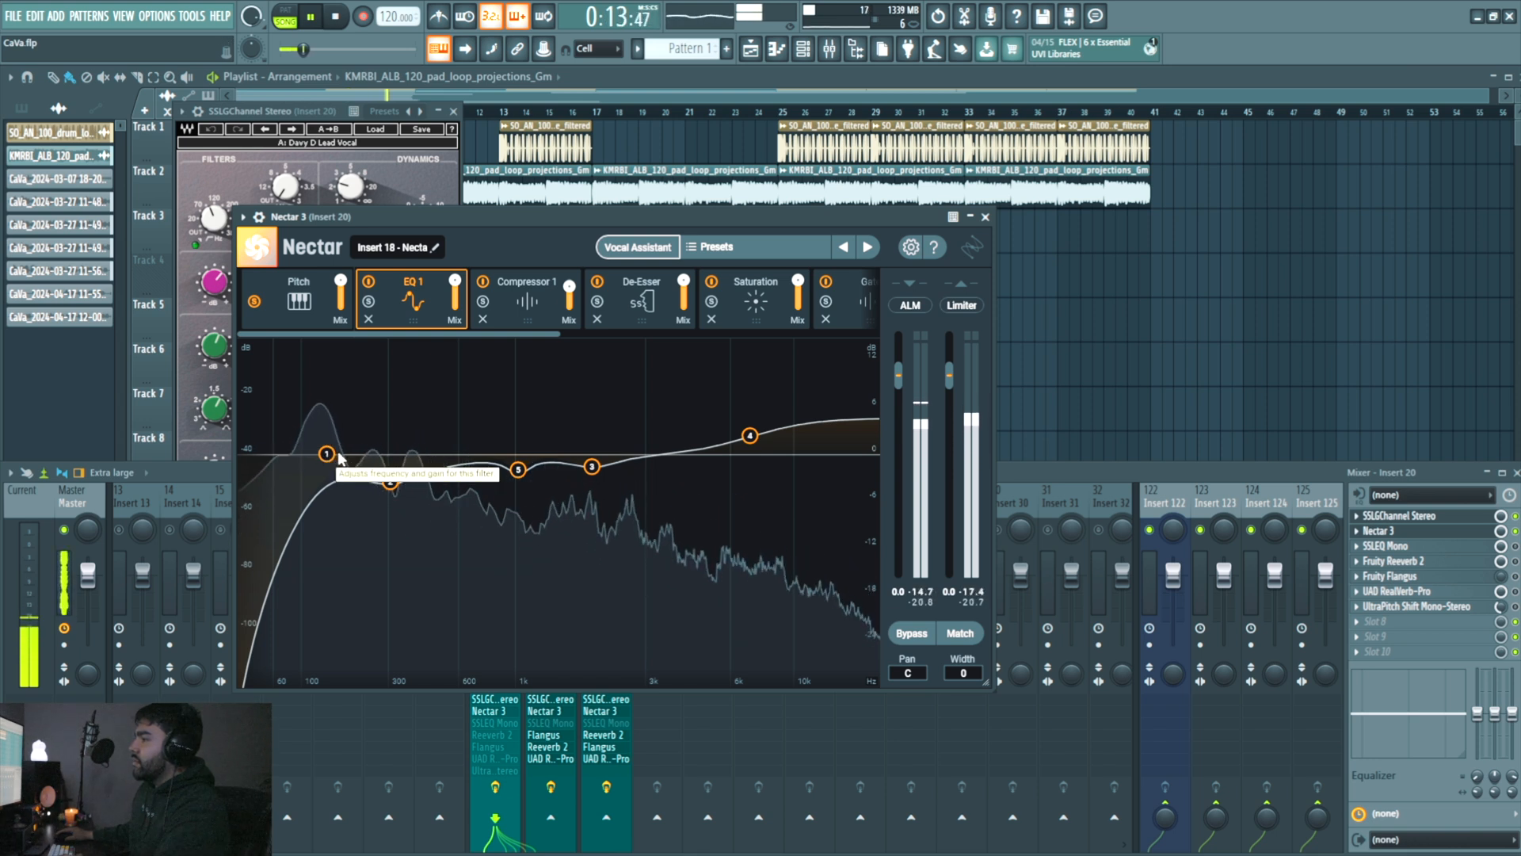
key(space)
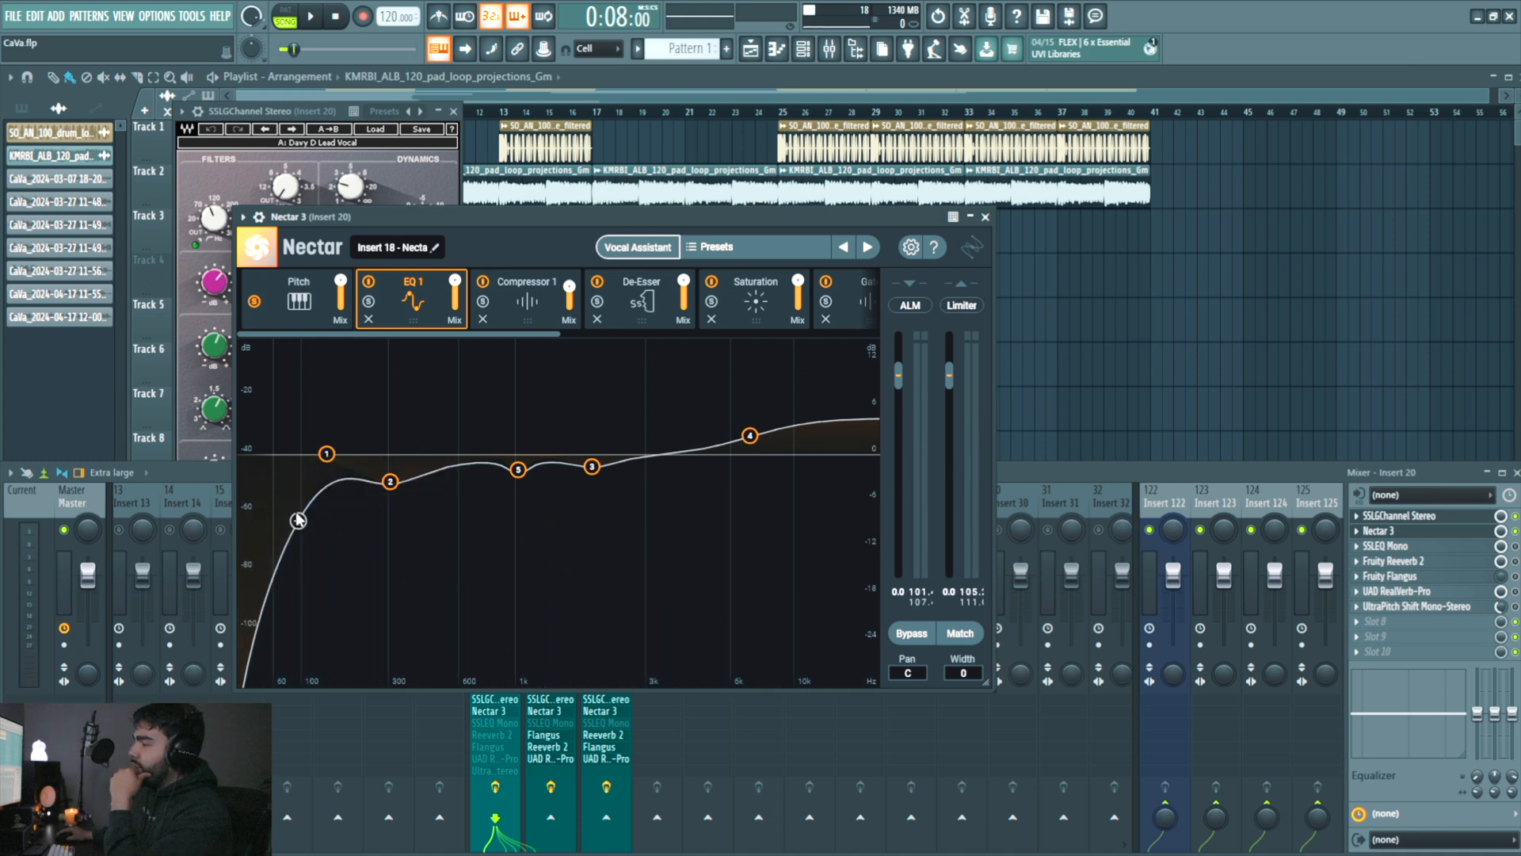
click(327, 455)
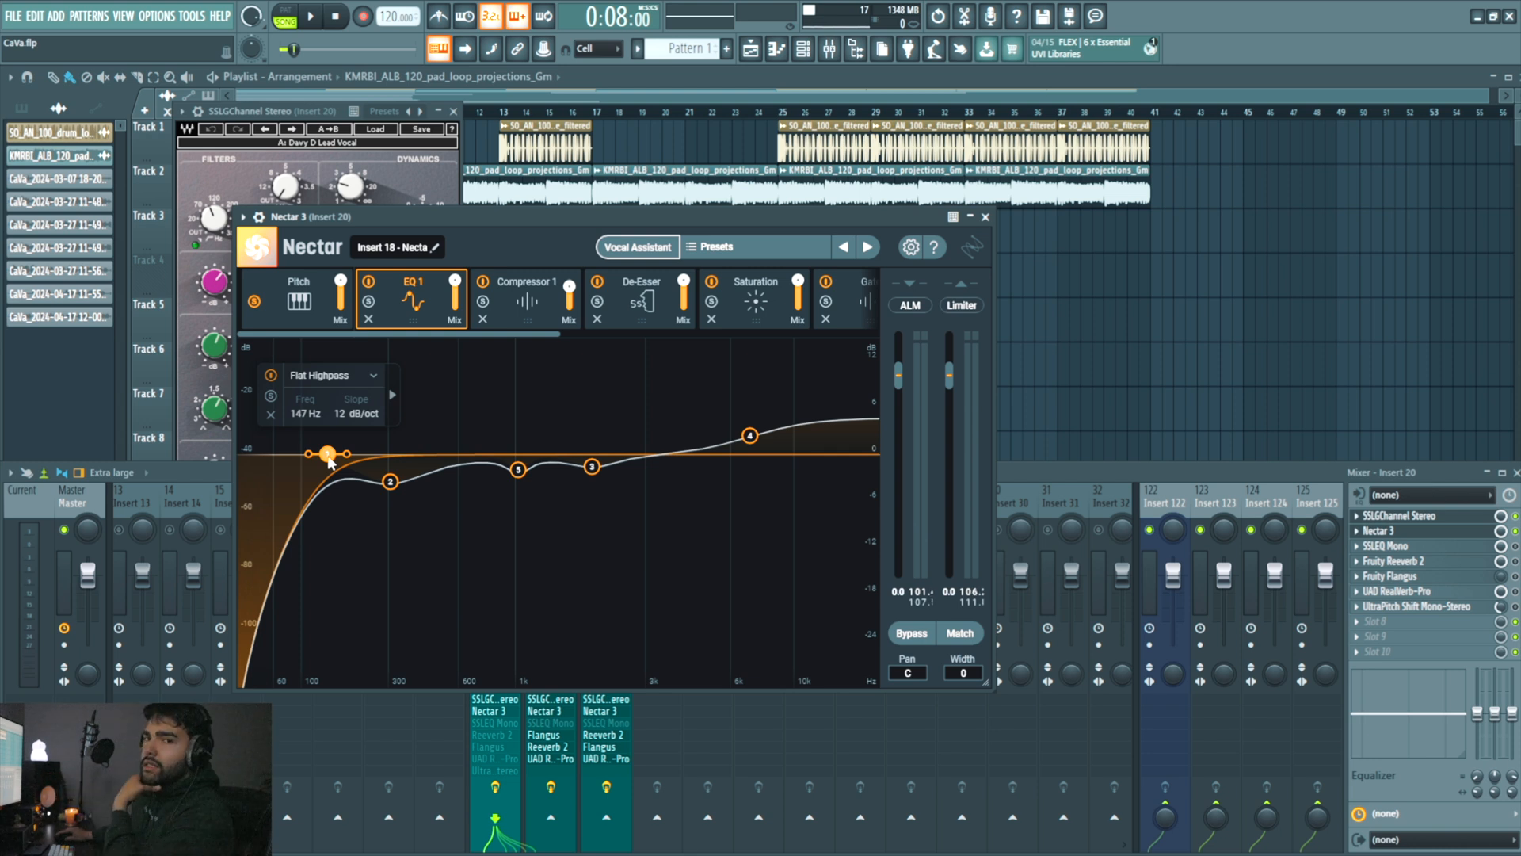
click(390, 482)
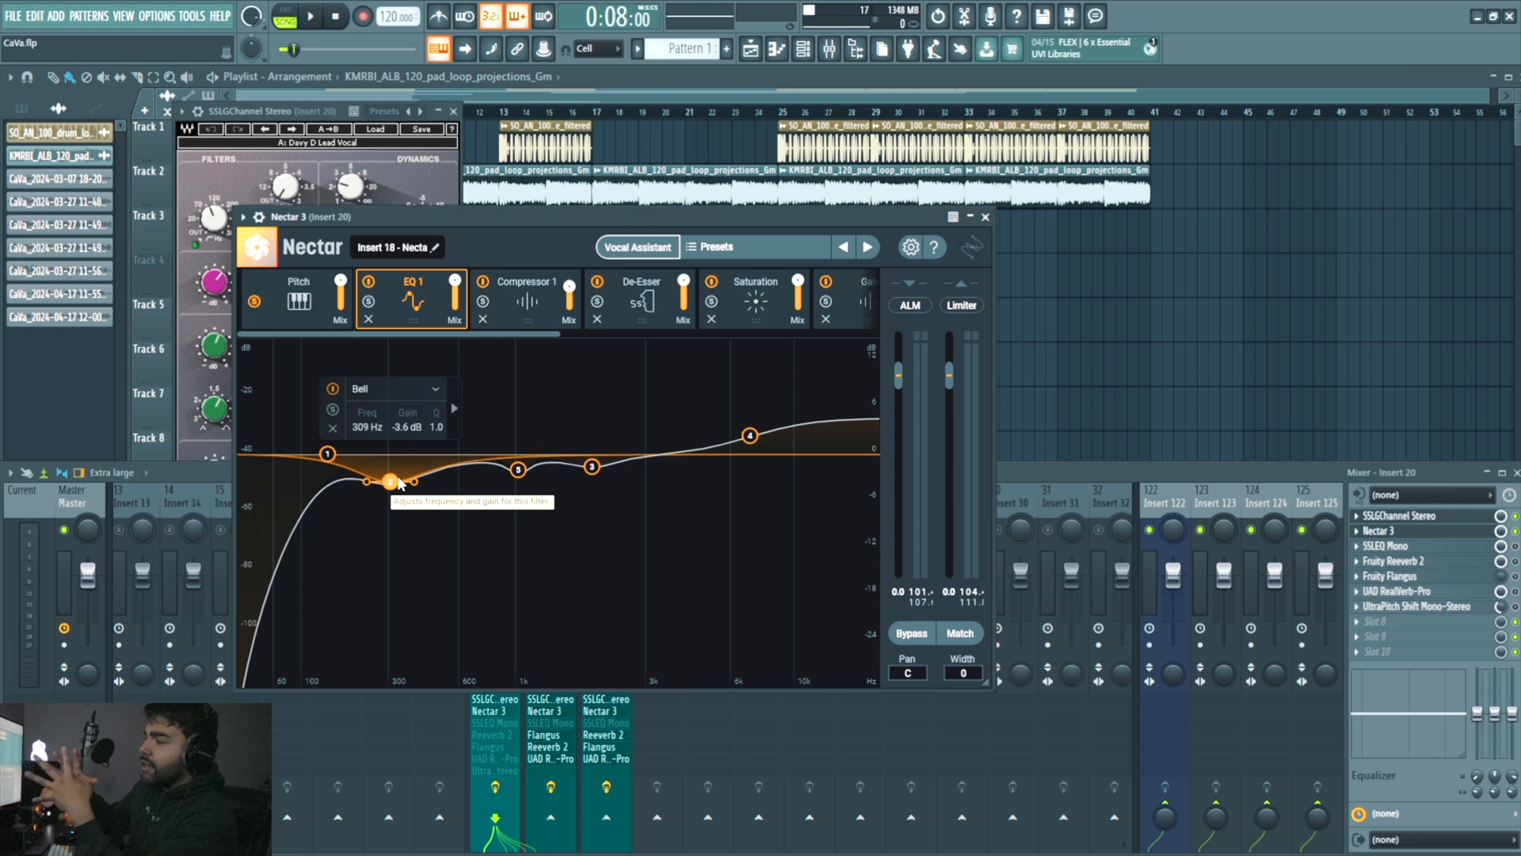
click(526, 473)
click(593, 468)
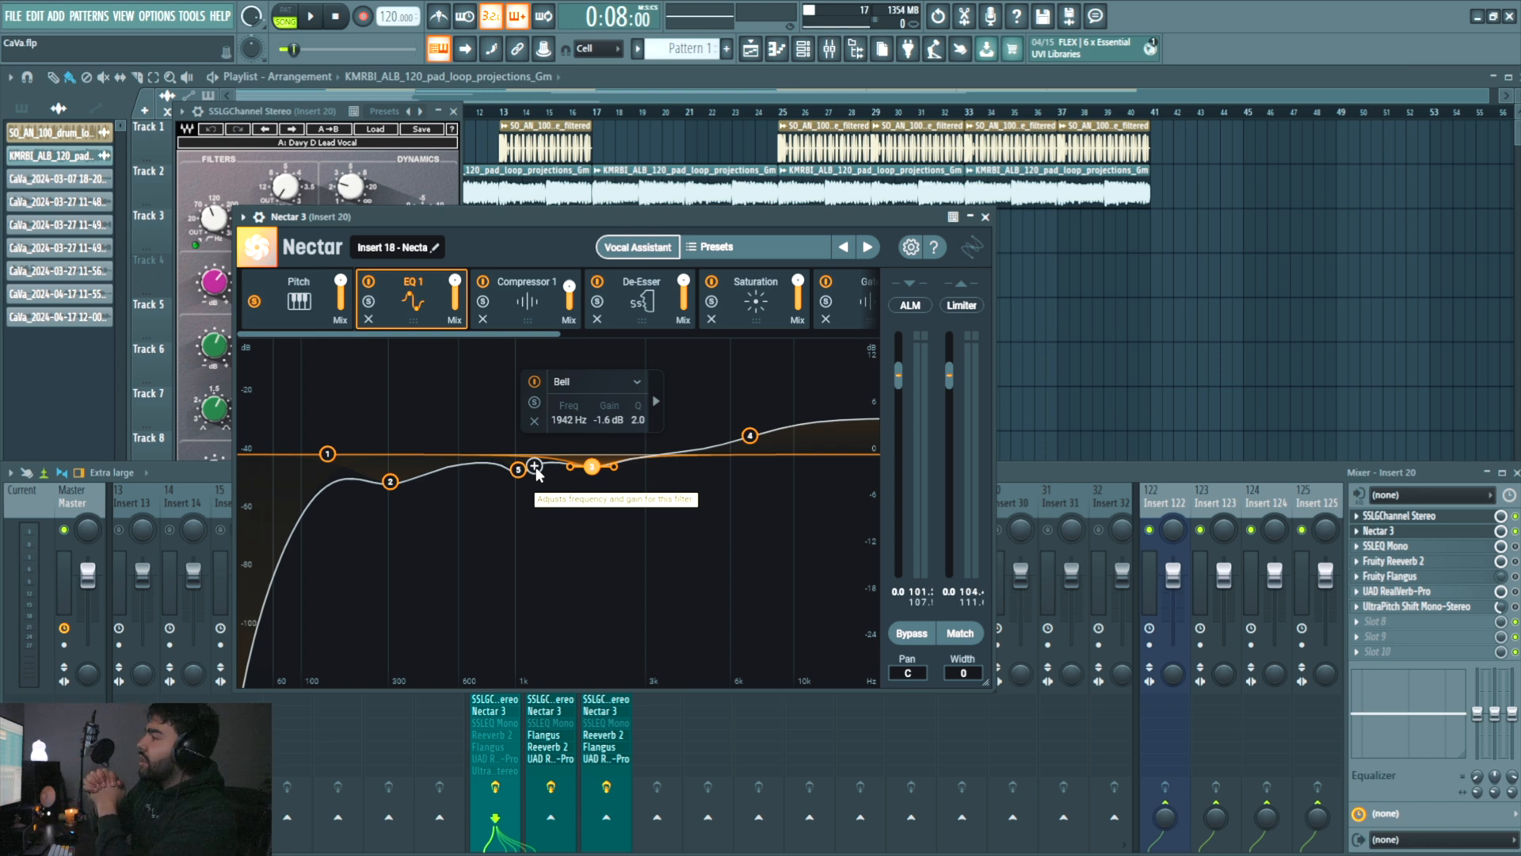
click(753, 439)
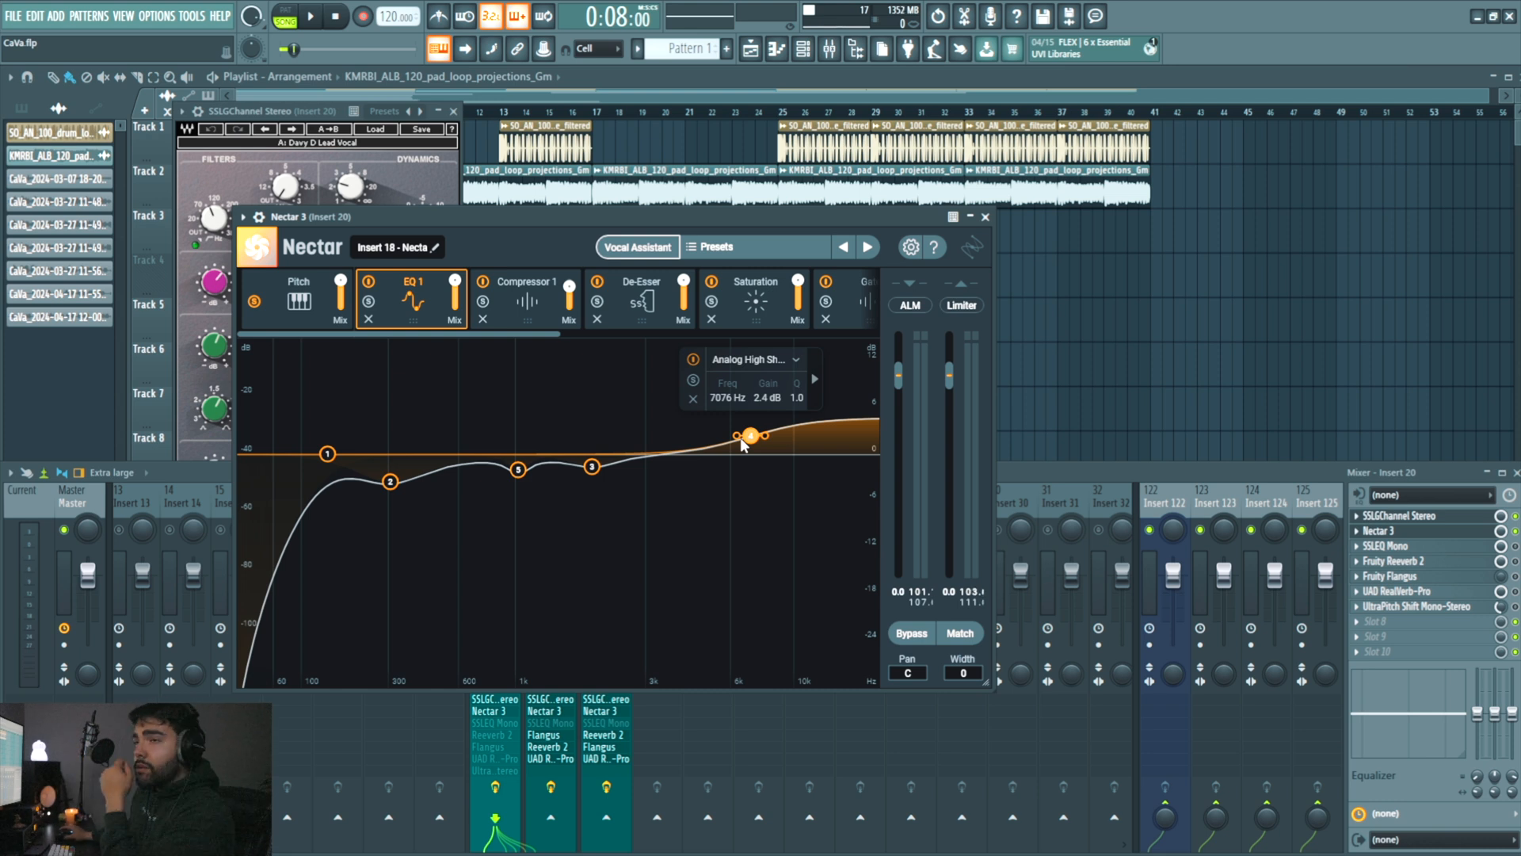
- Review Nectar's Compressor 1 module and its compressor modes, and play the song to watch the vocal against the threshold
click(519, 316)
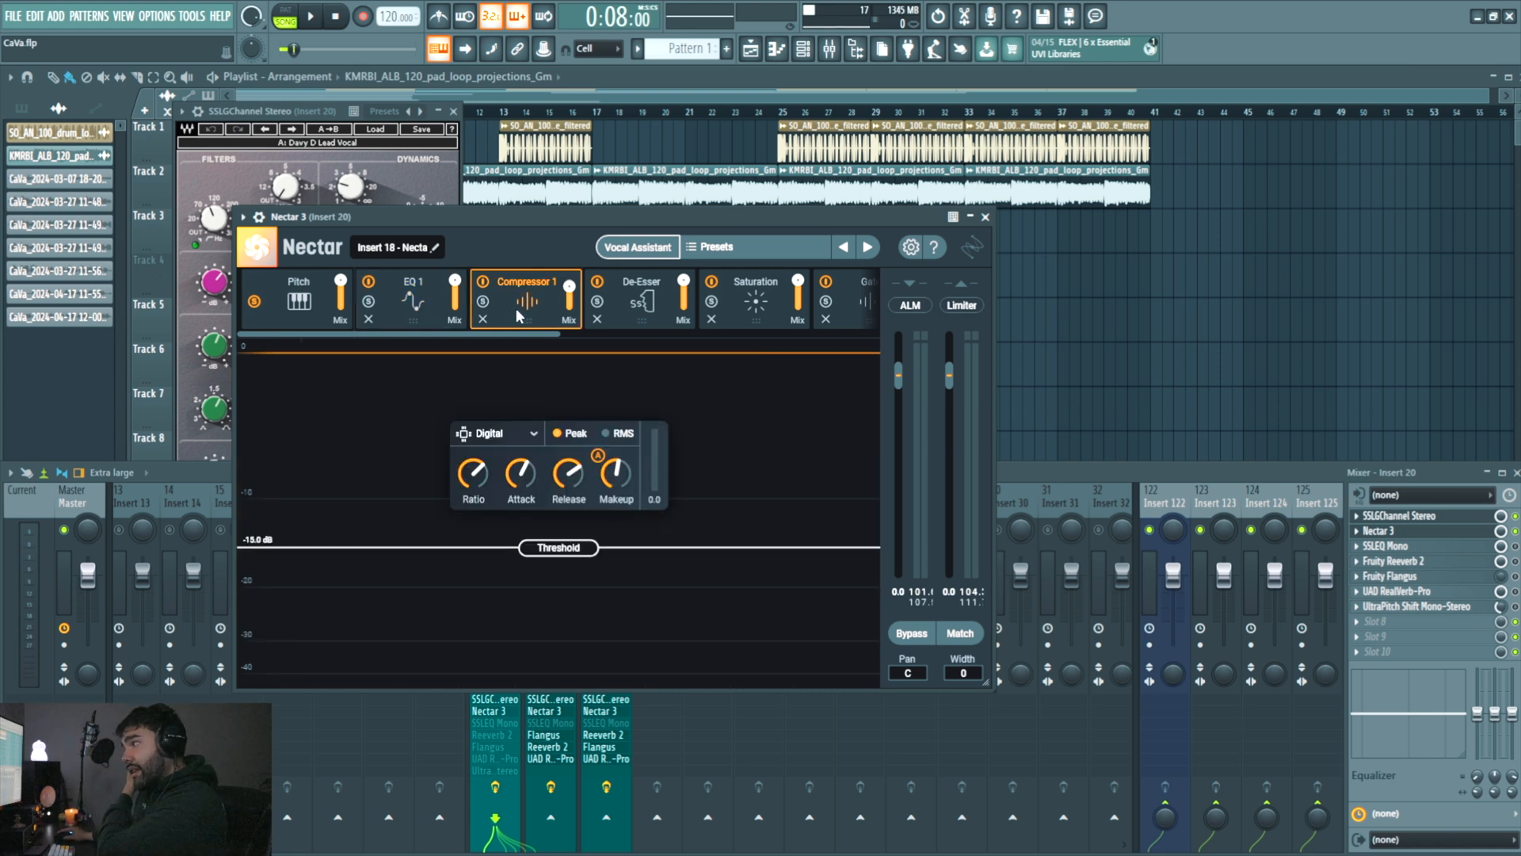
mouse_move(531, 471)
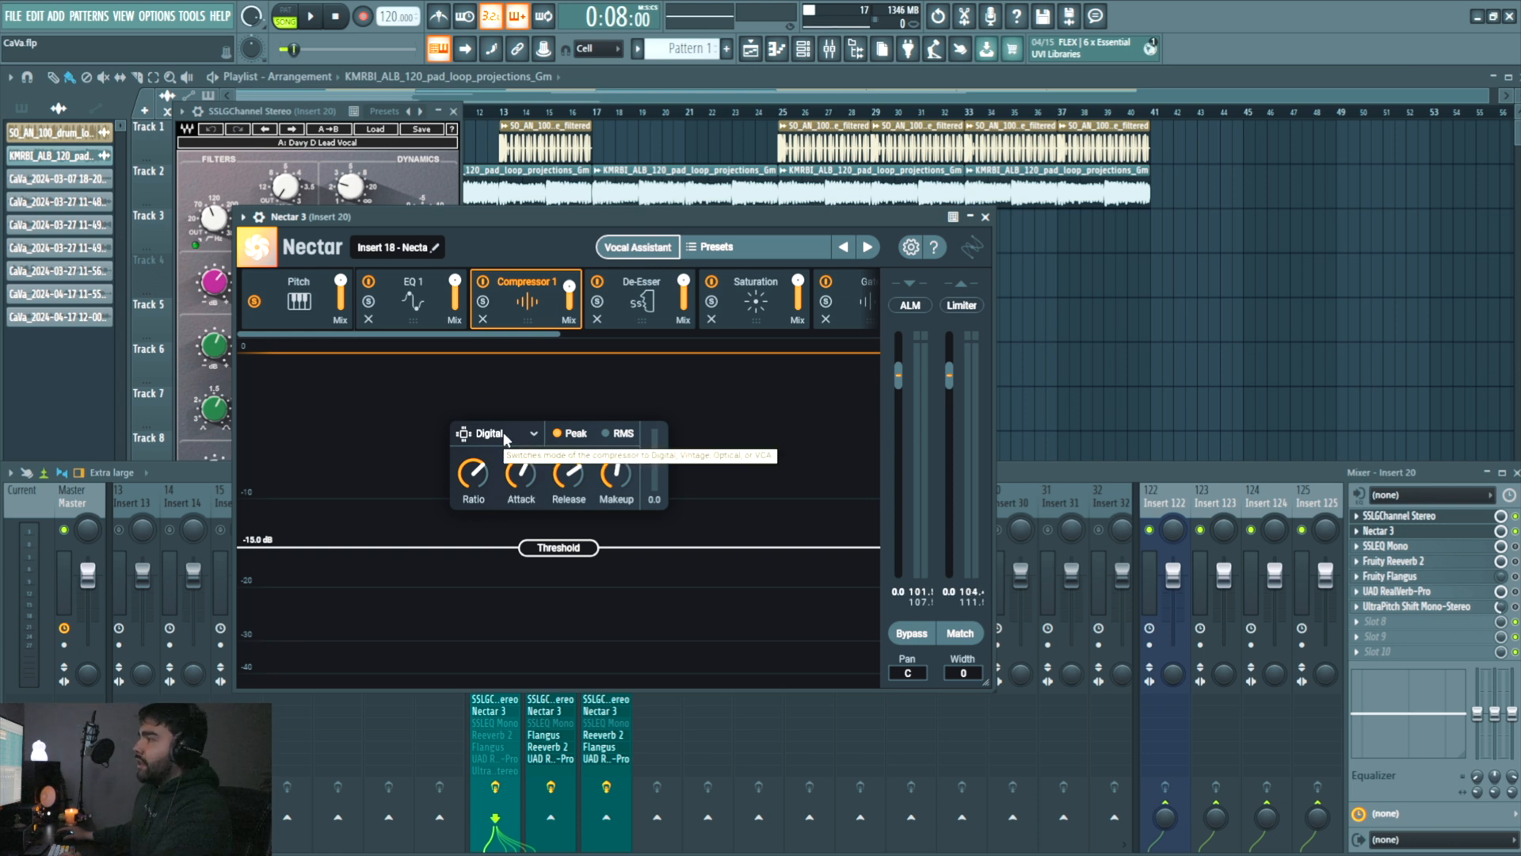
click(508, 436)
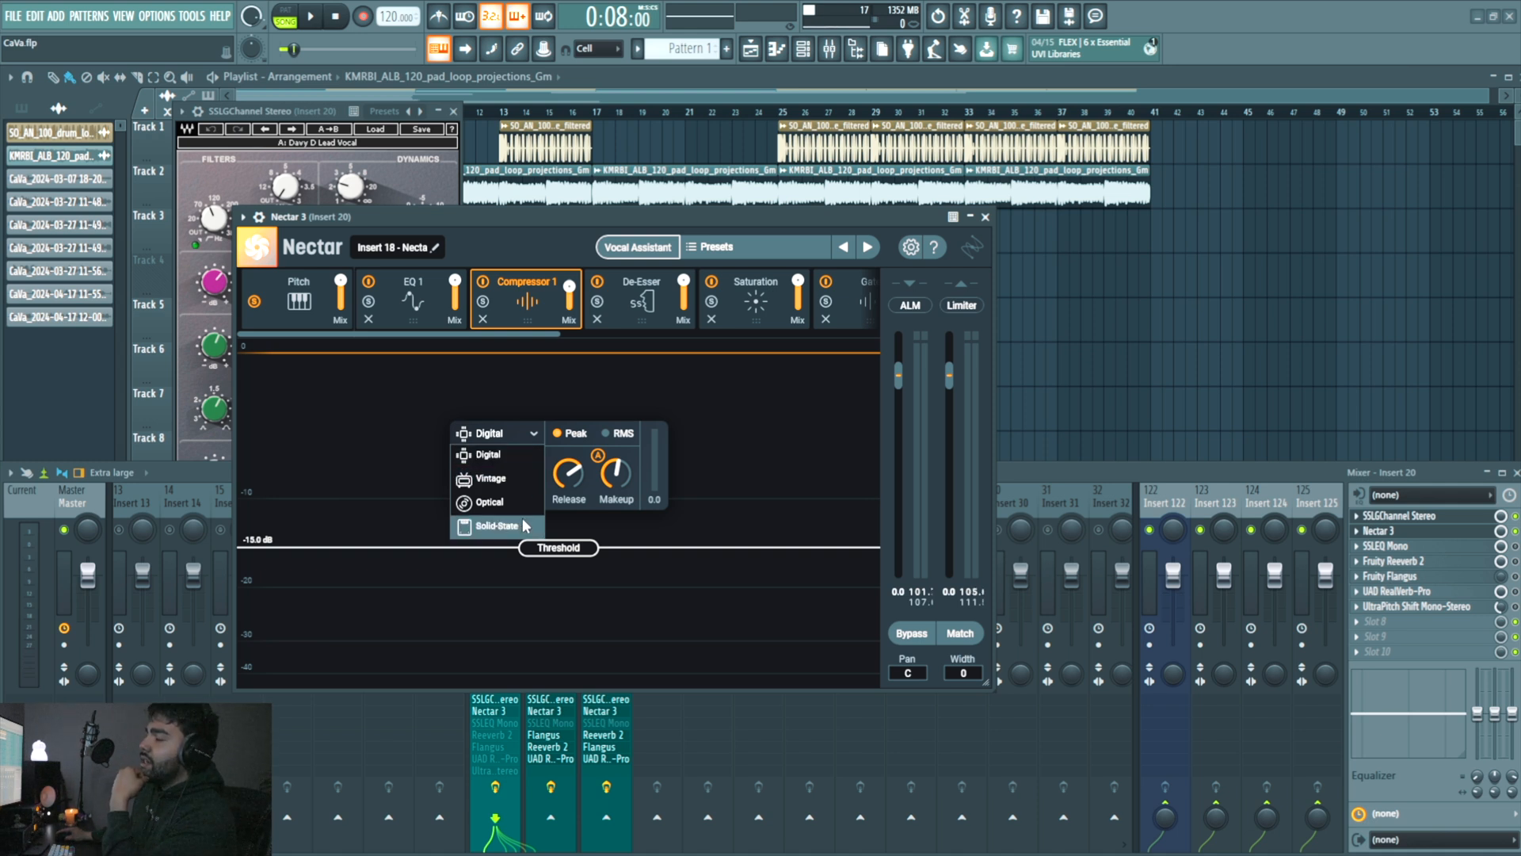
click(515, 434)
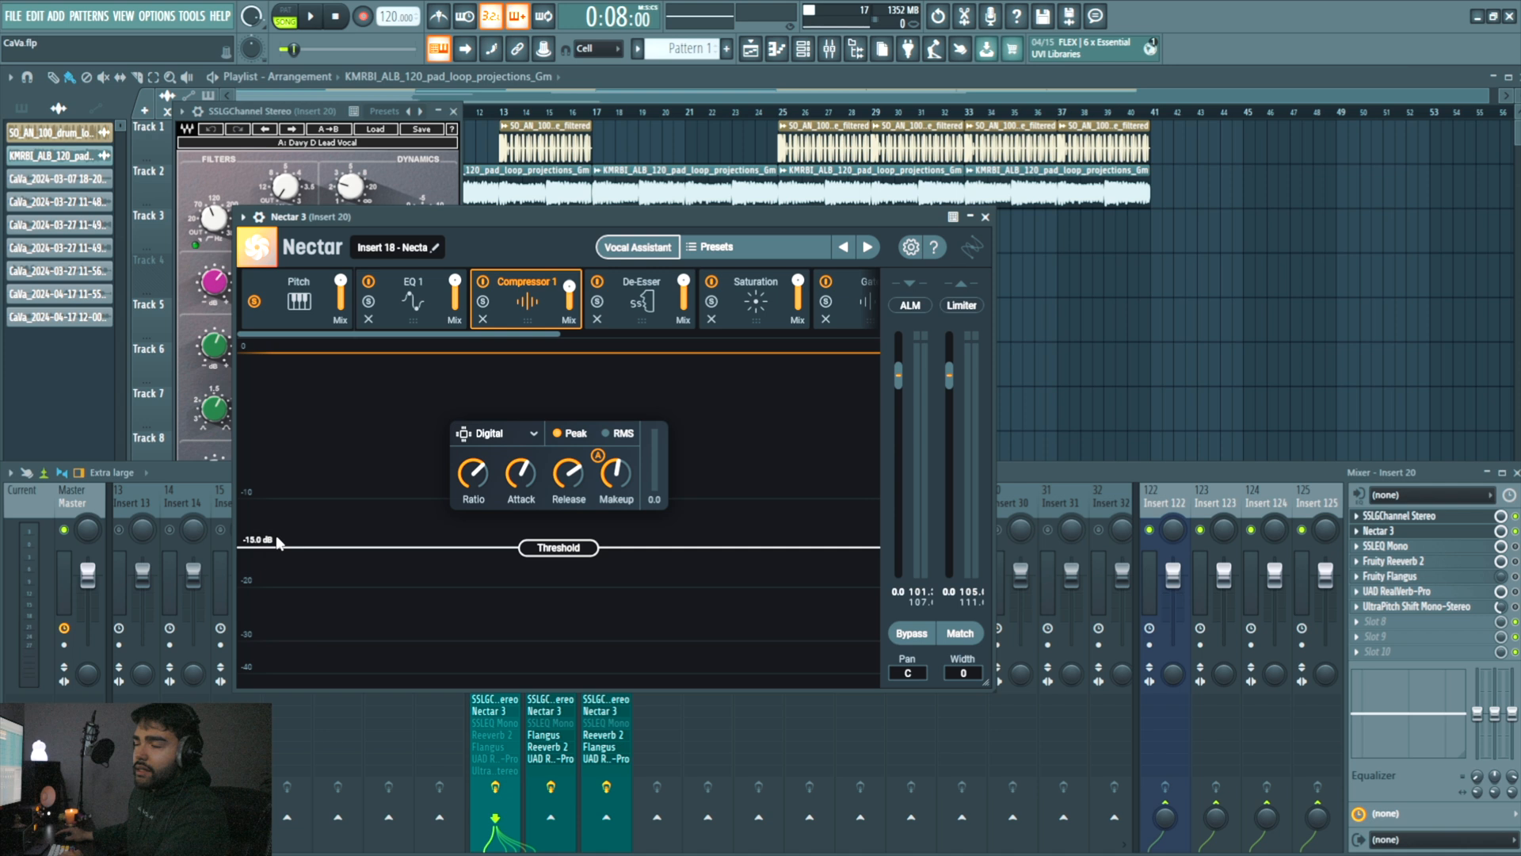
key(space)
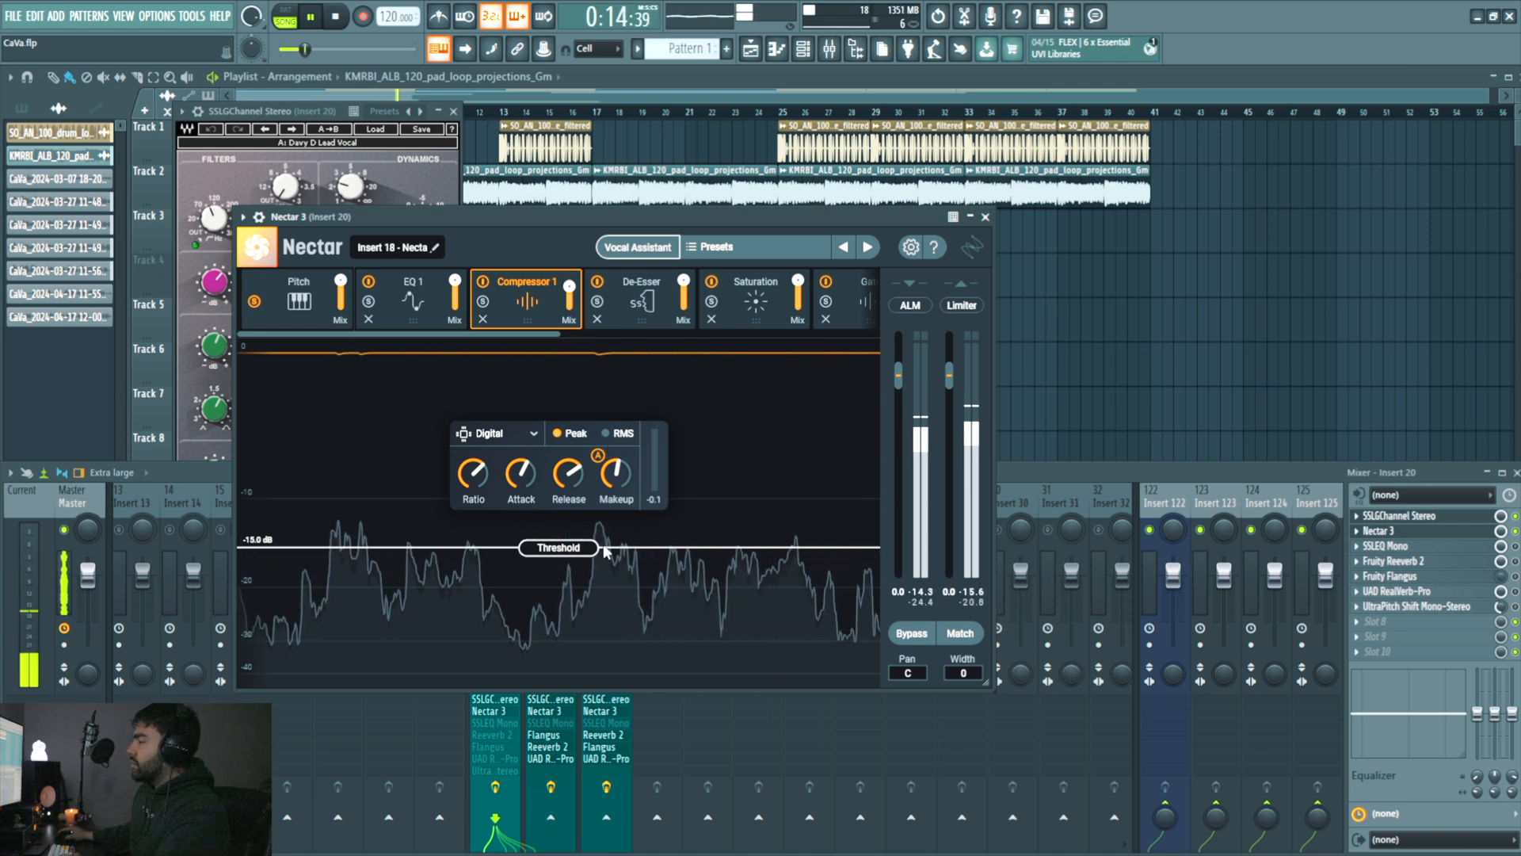
key(space)
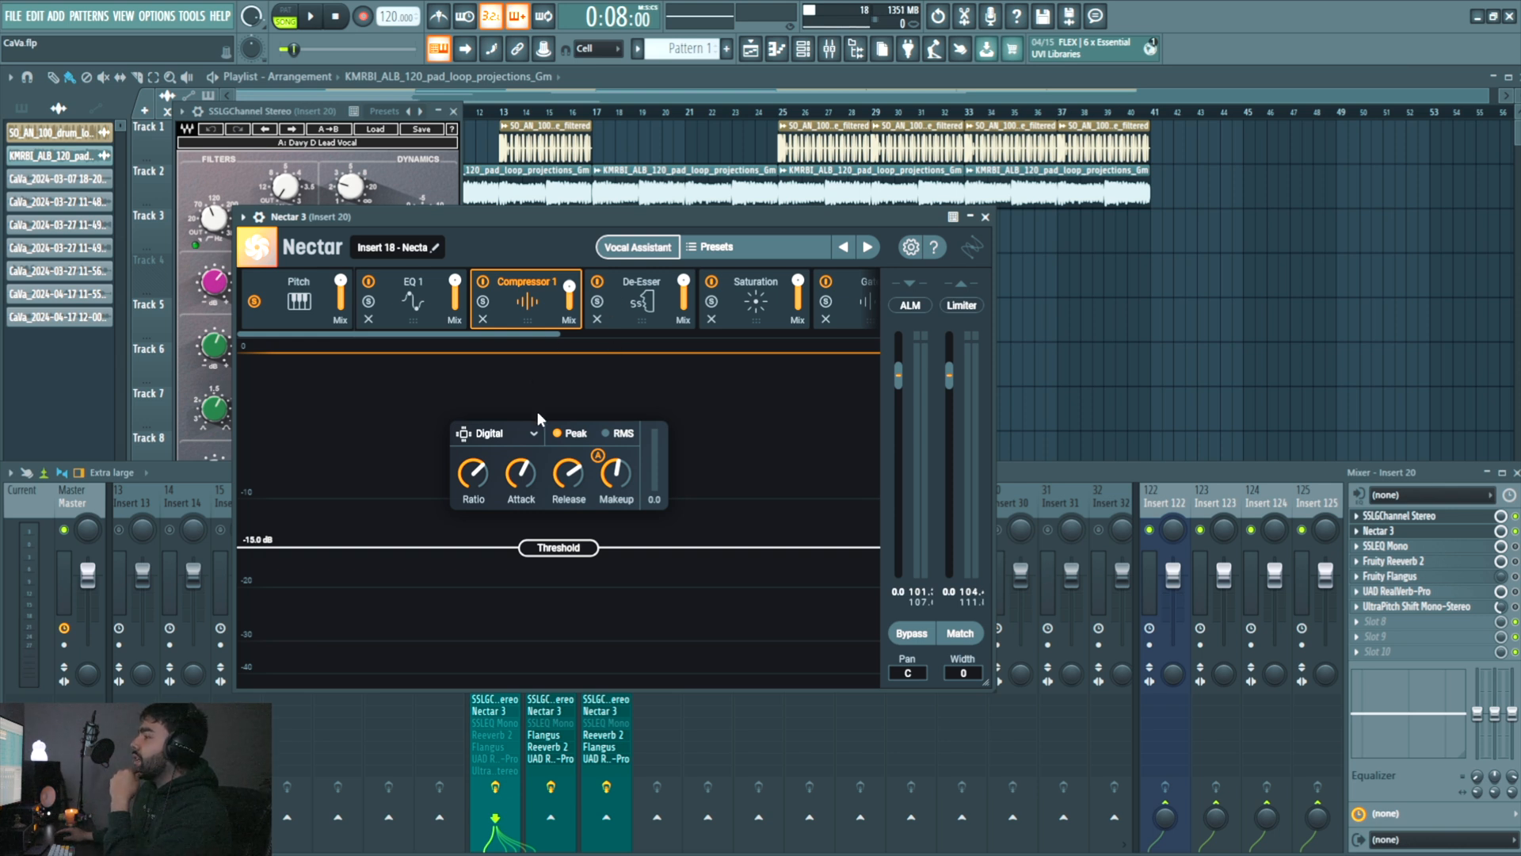
- Open Nectar's De-Esser module and play the song to check its action on the vocal's high frequencies
click(640, 310)
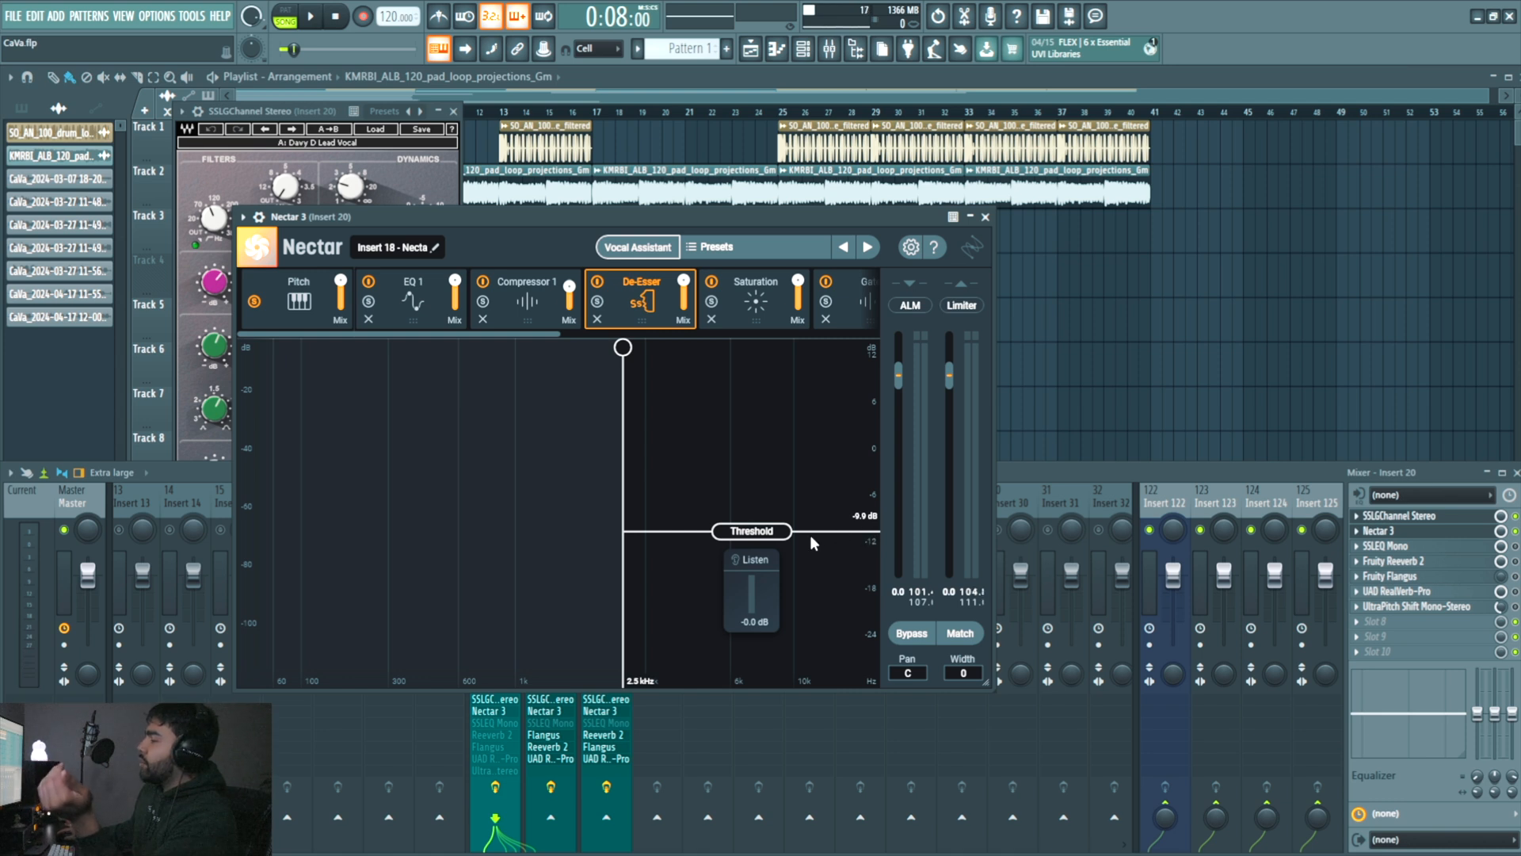
key(space)
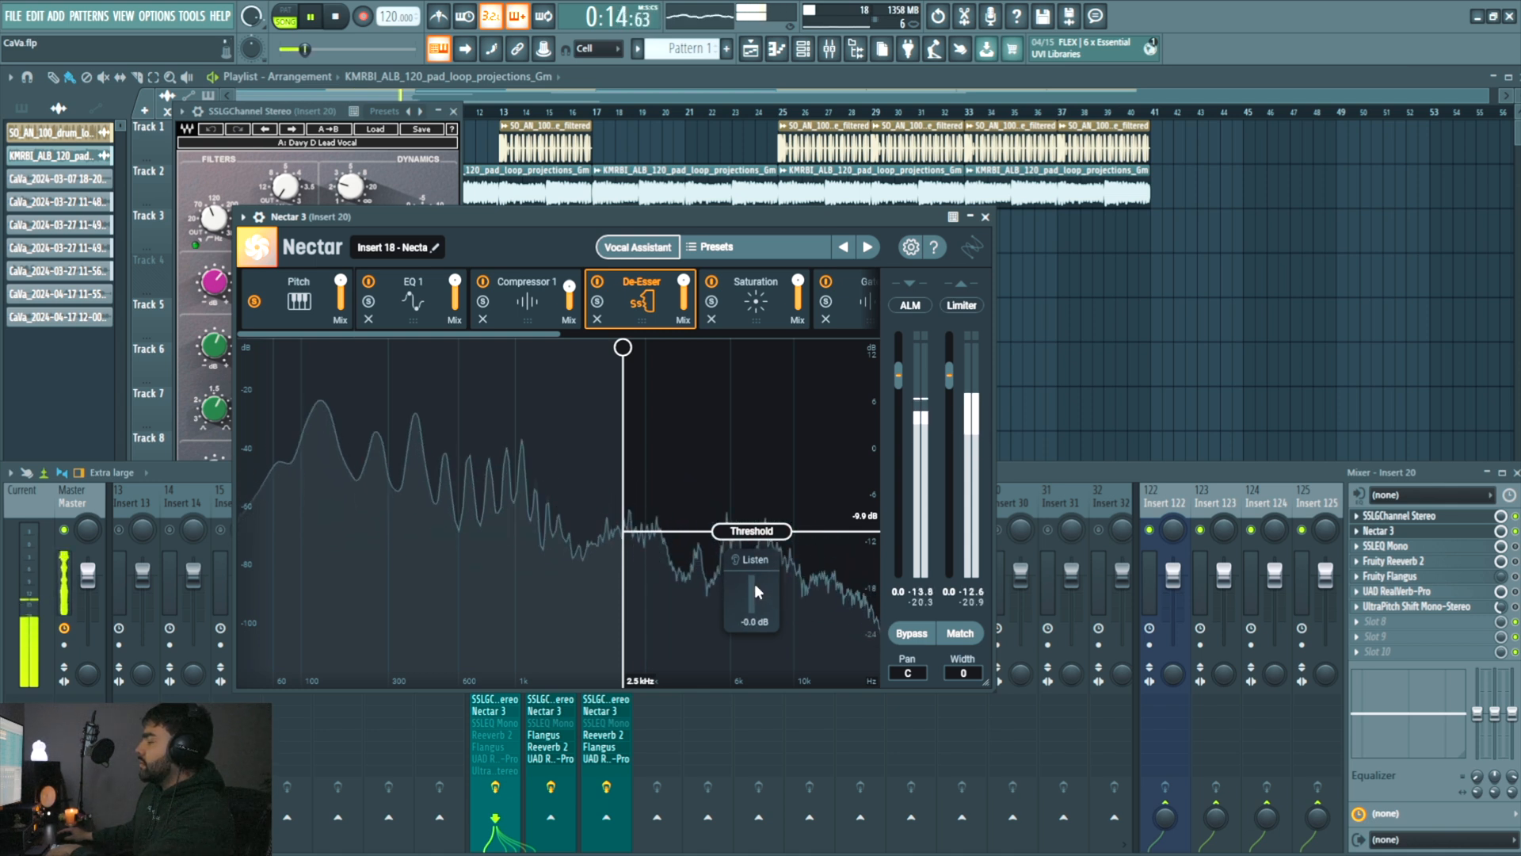
key(space)
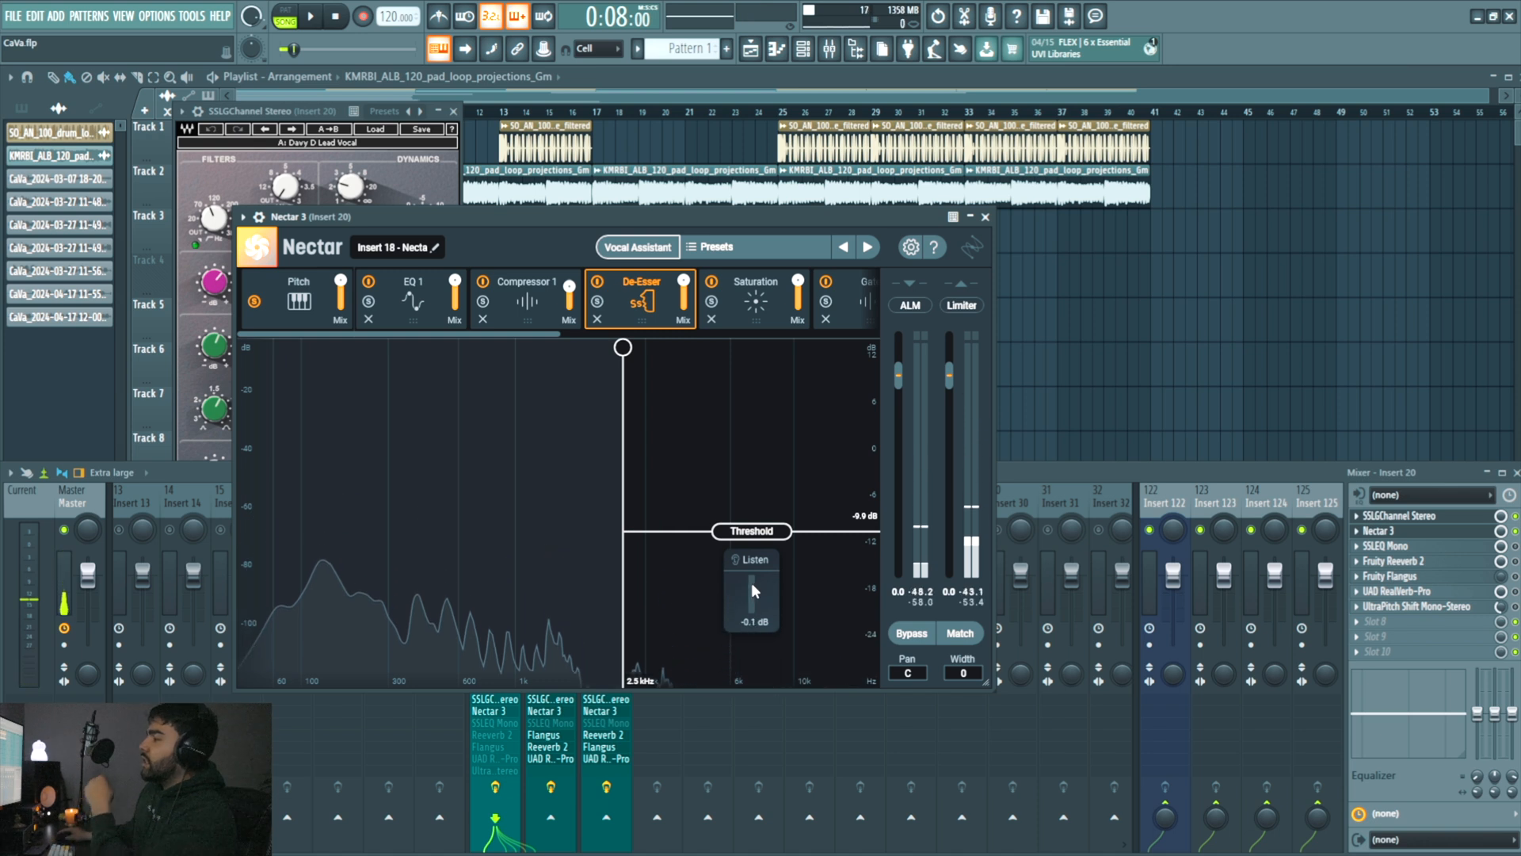
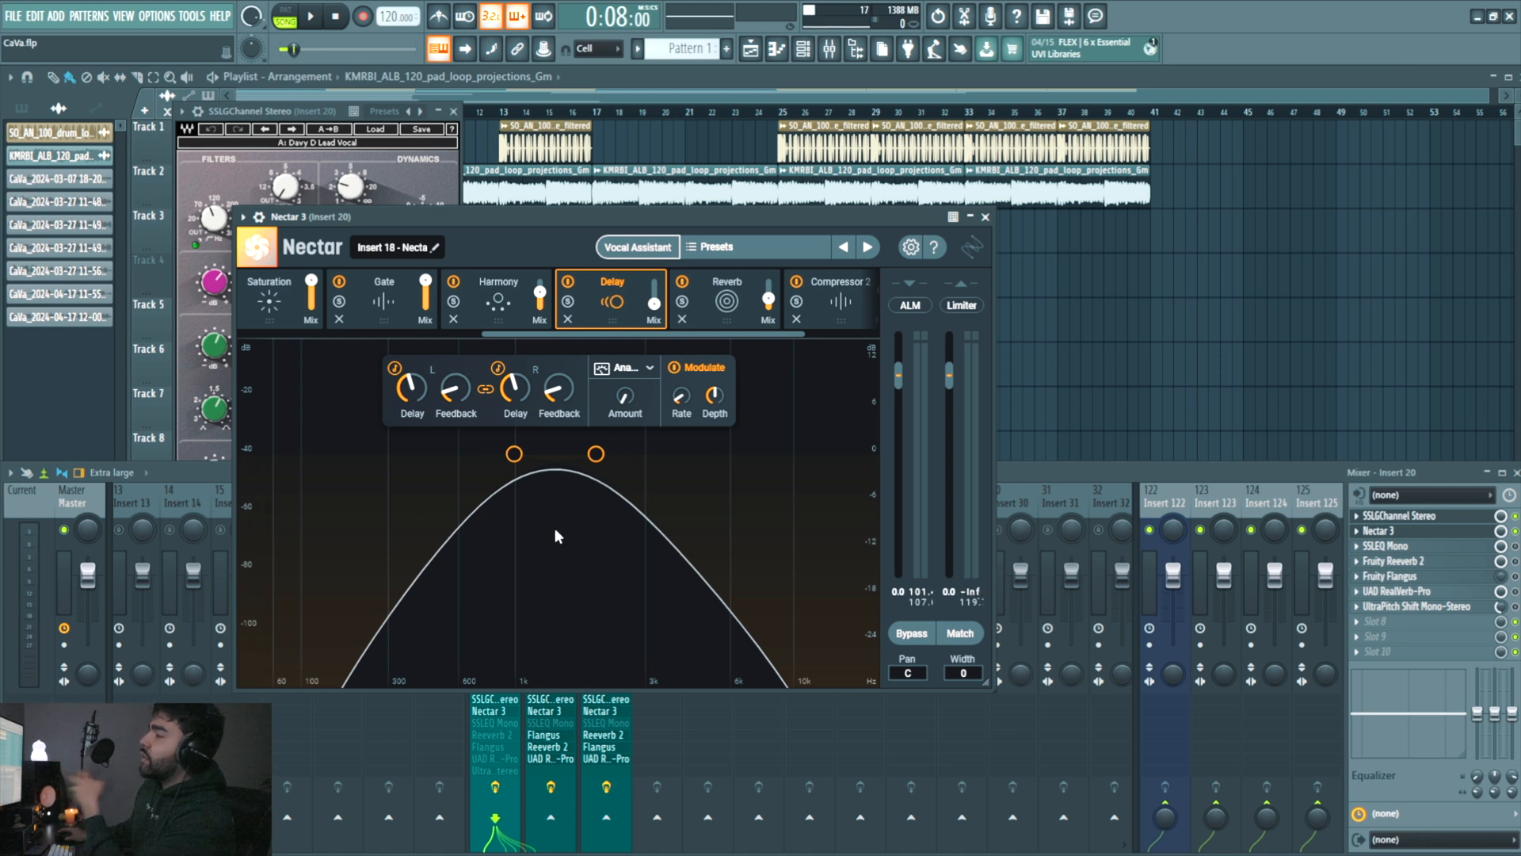
- Try the Delay module's lowpass cutoff at 6.2 kHz during playback, then return it to about 2.0 kHz
drag(596, 453, 734, 453)
key(space)
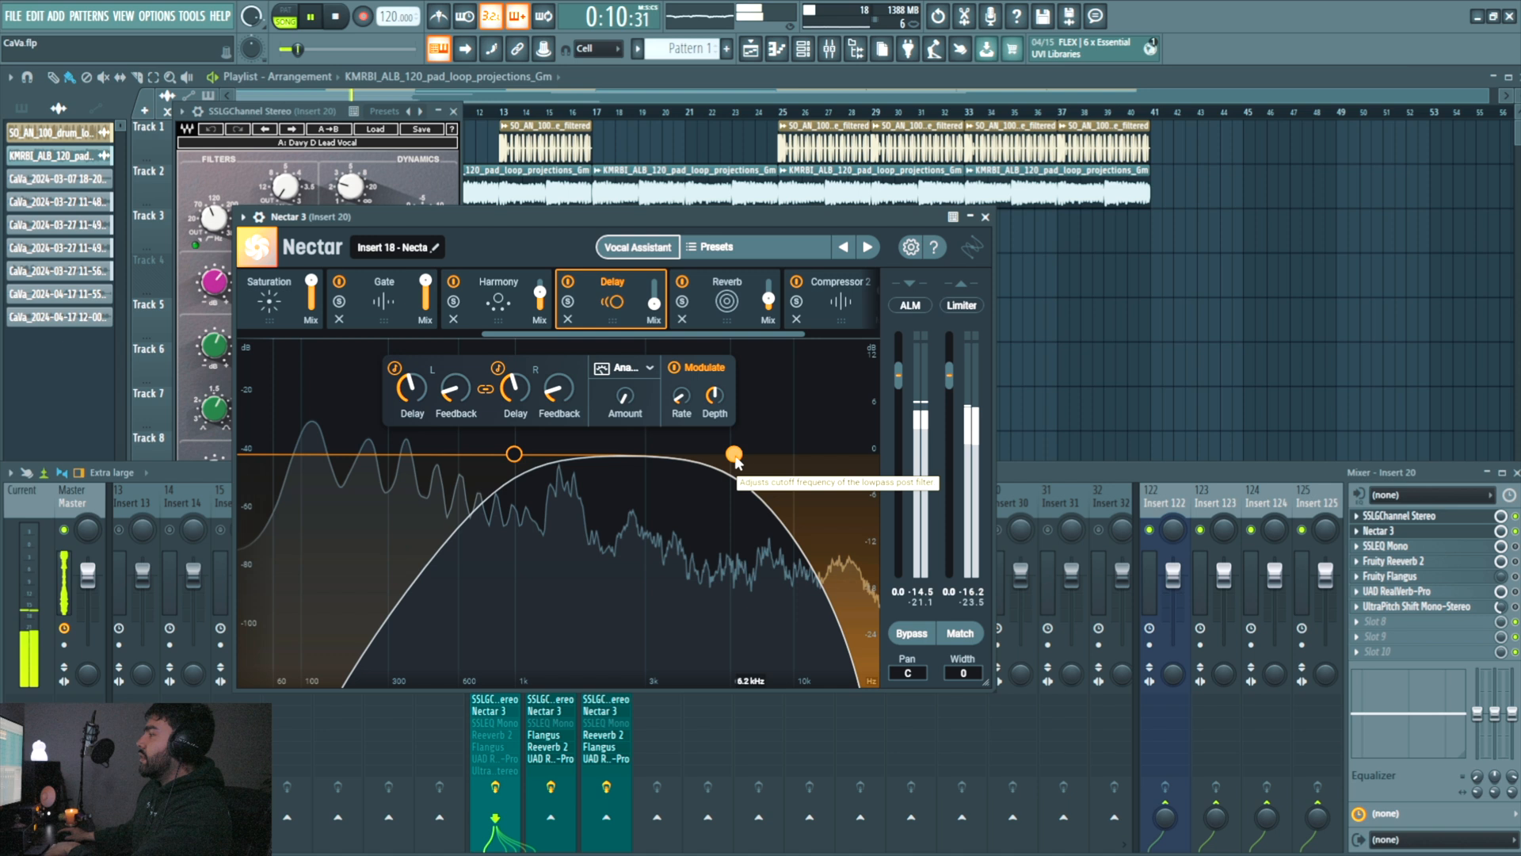
key(space)
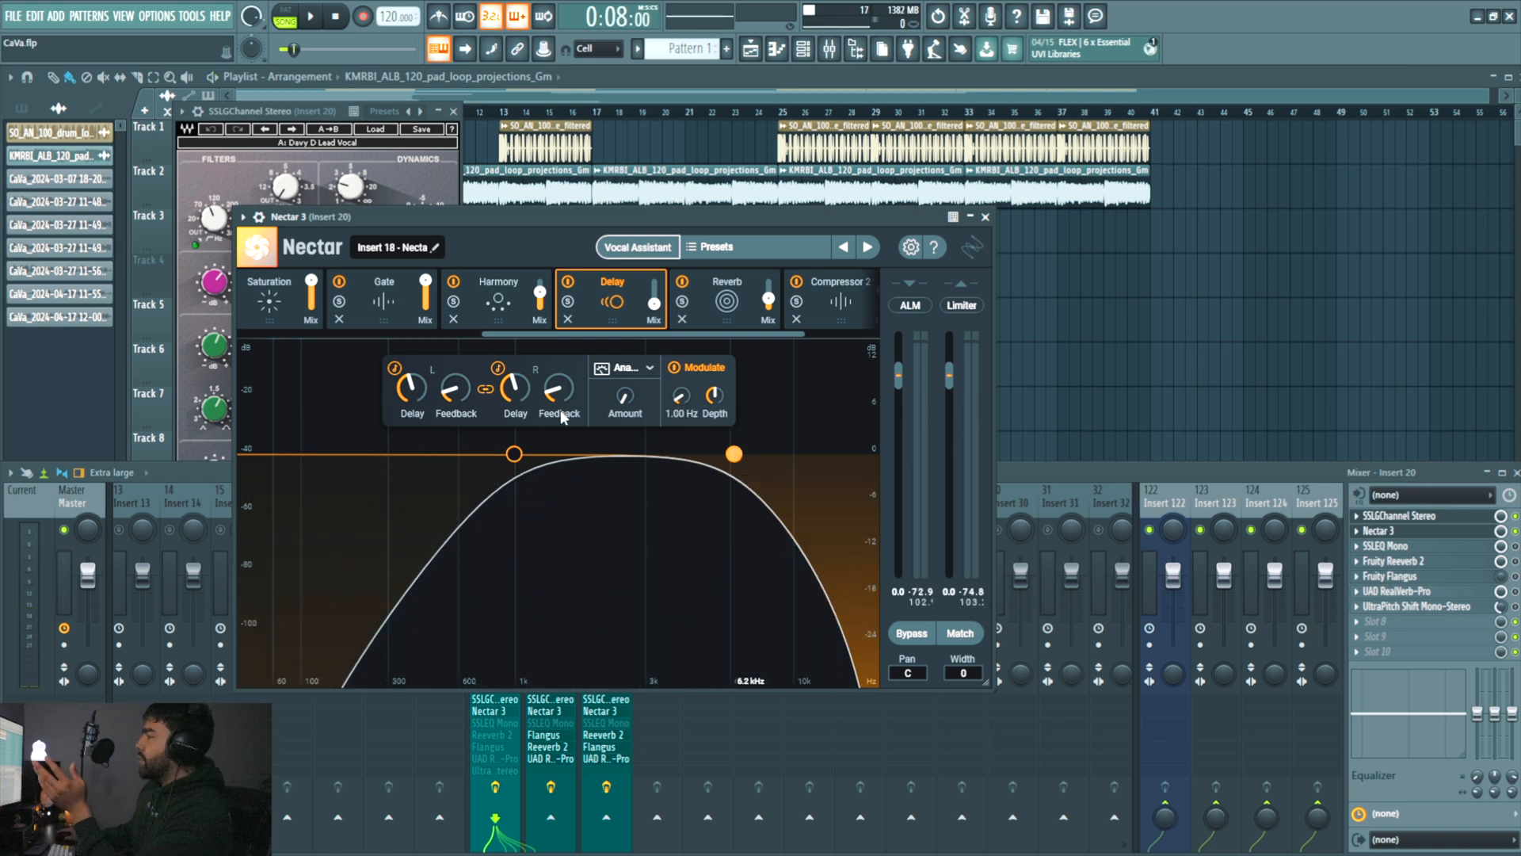
mouse_move(575, 400)
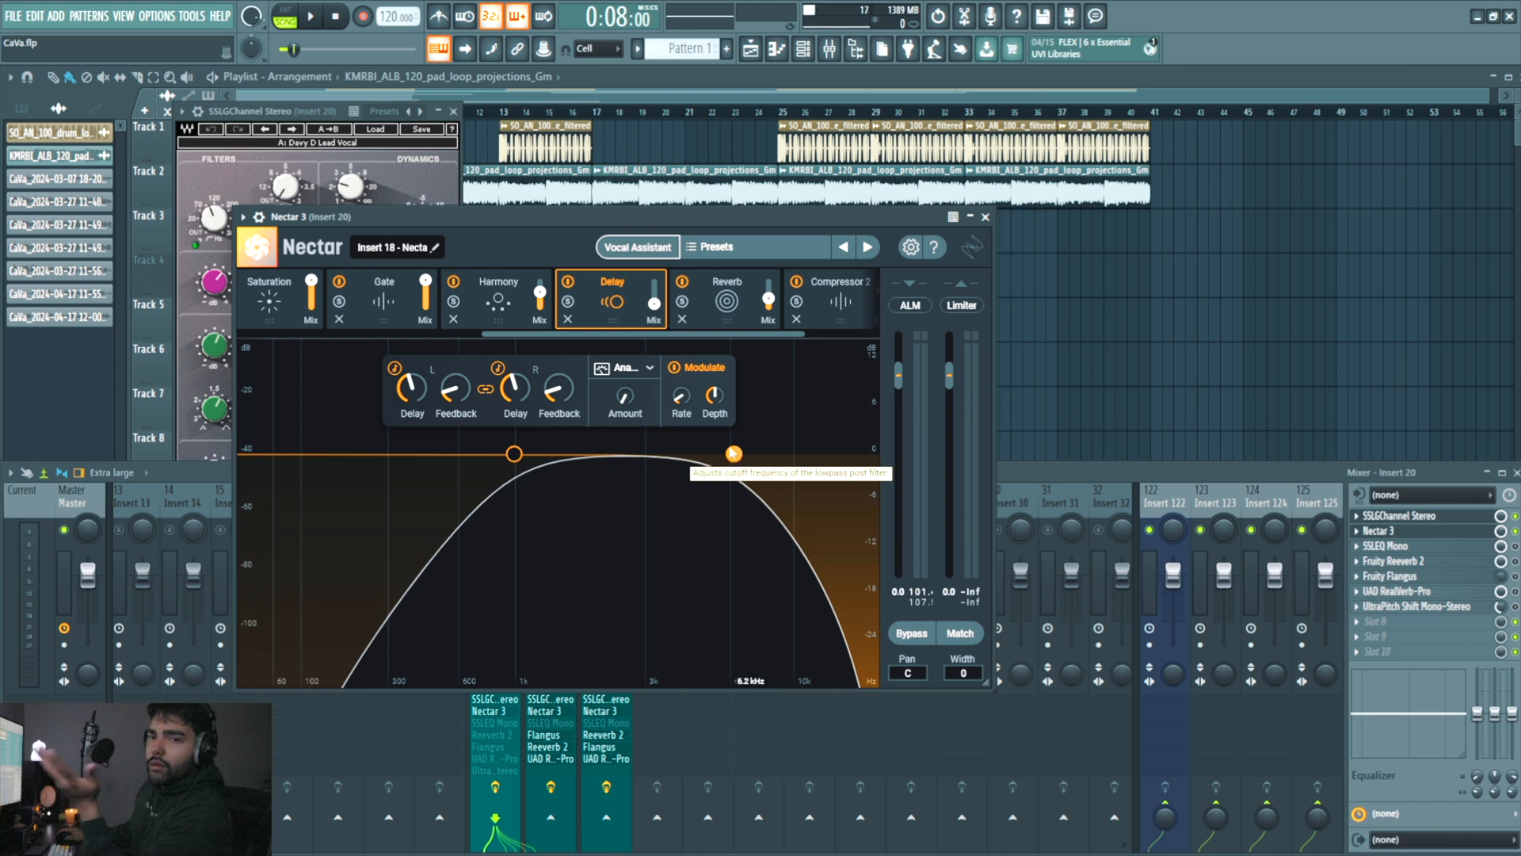
drag(733, 453, 598, 454)
- Review the Delay module's mode choices without changing the mode, and switch its modulation off and back on
click(637, 369)
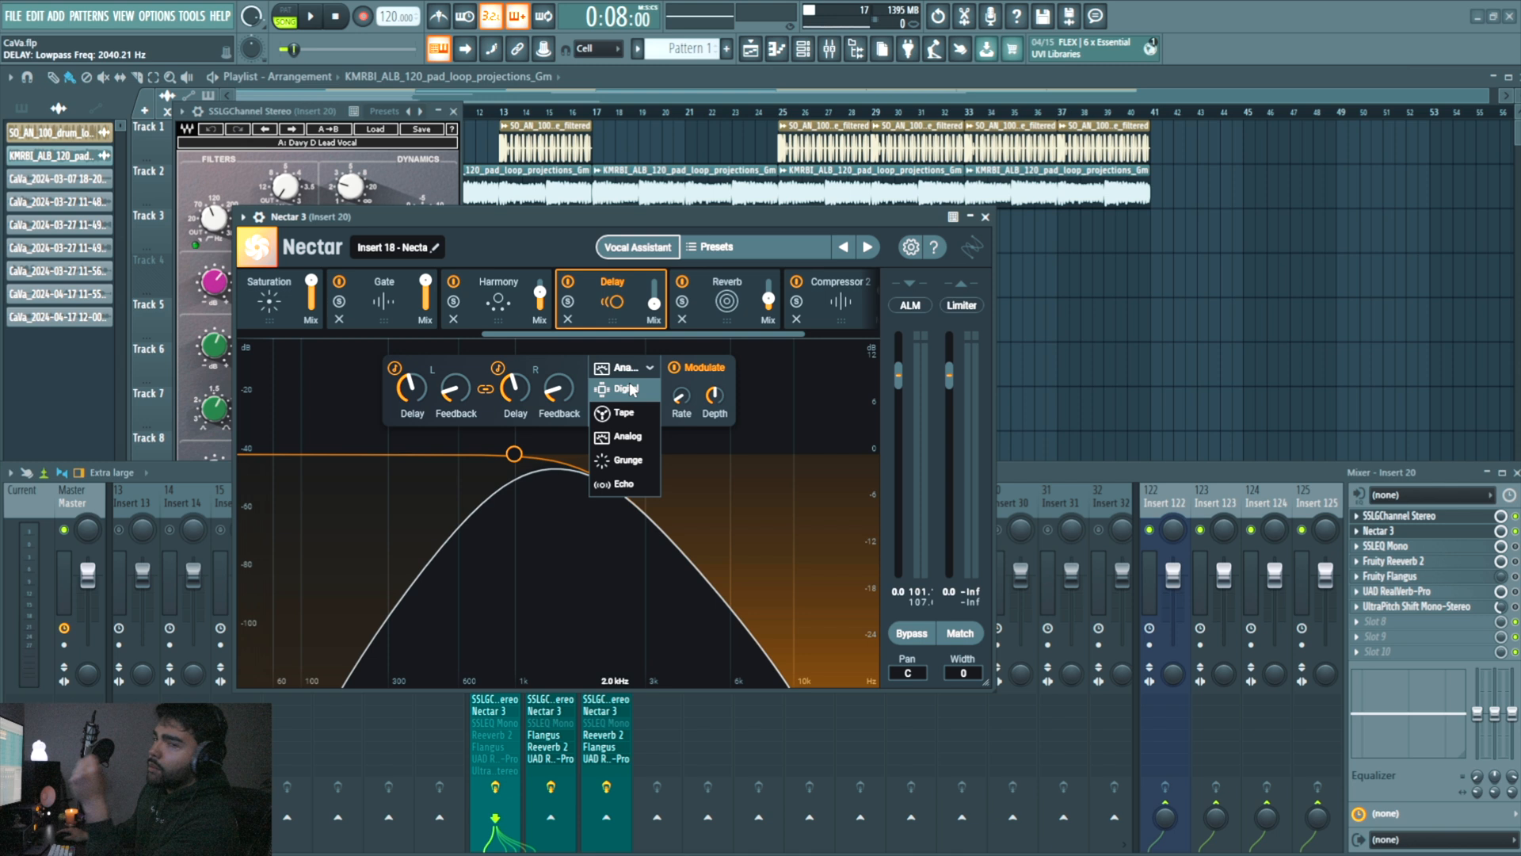
click(682, 391)
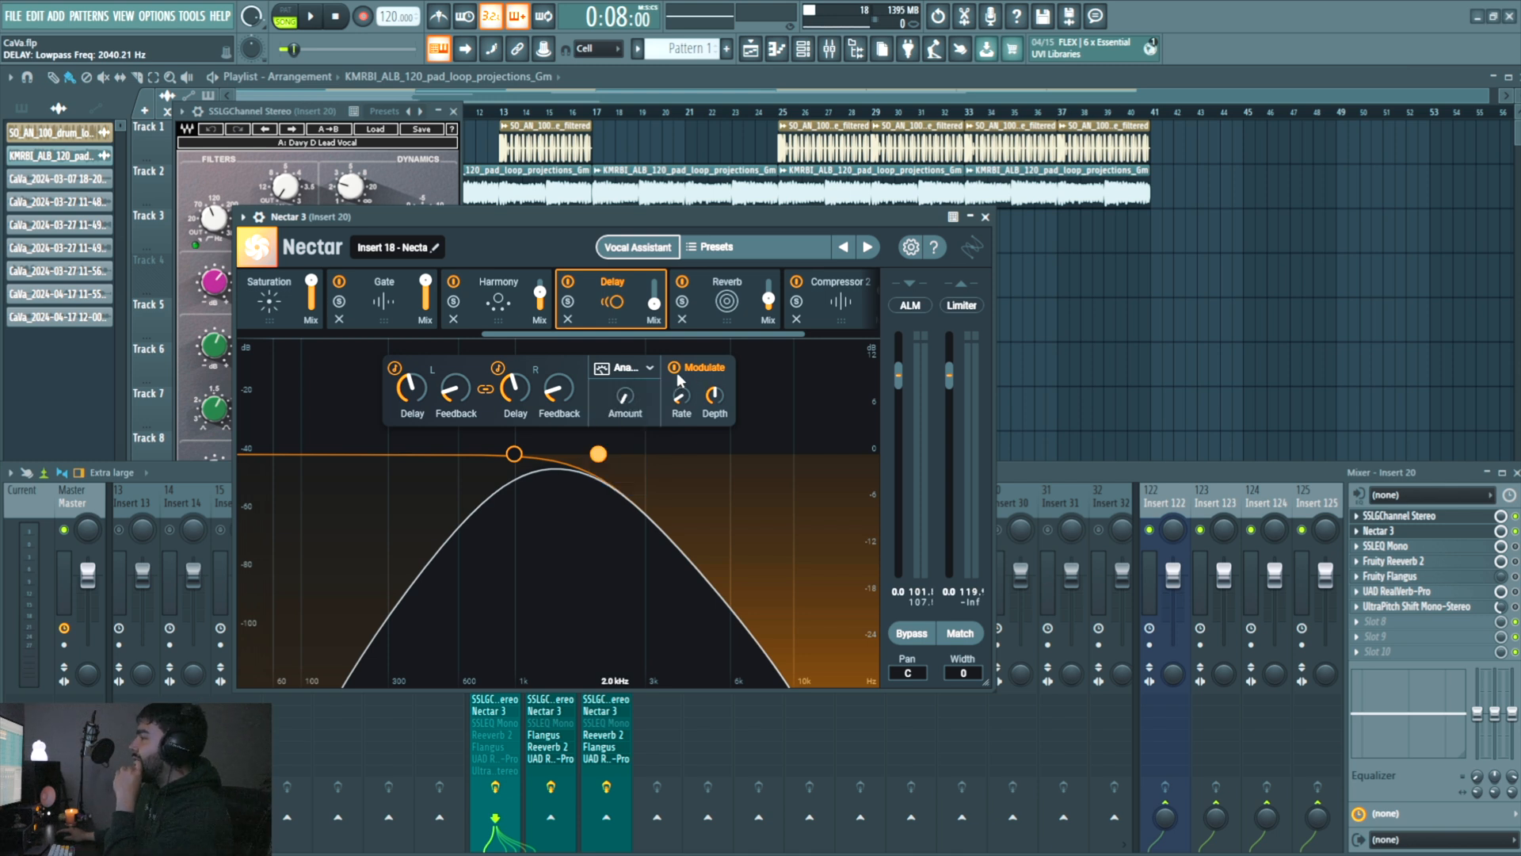
click(673, 367)
click(673, 370)
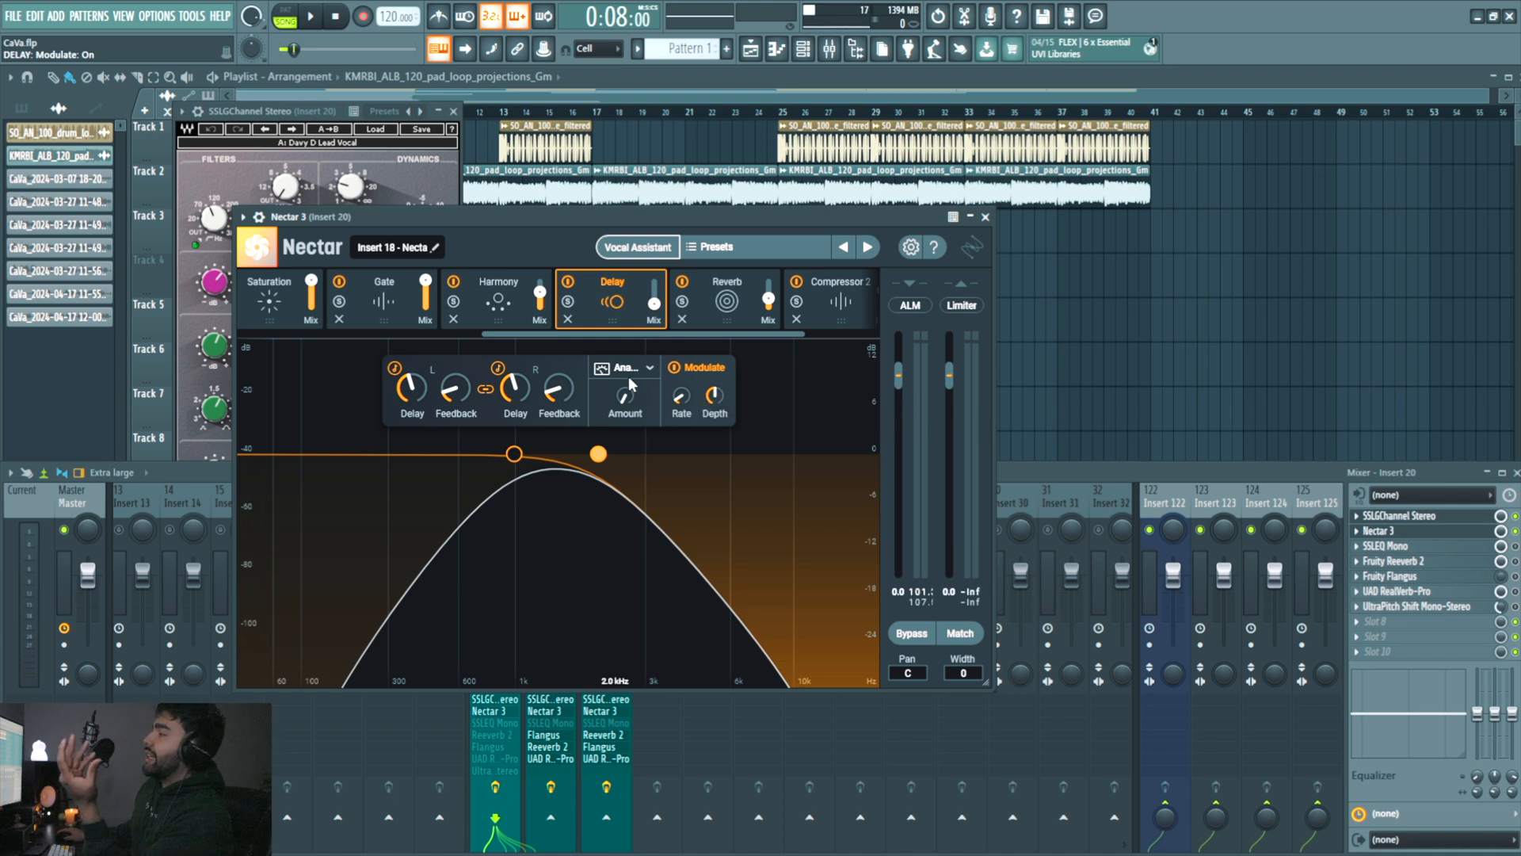
- Open Nectar's Reverb module and play the song to compare the vocal with the module soloed and unsoloed
click(728, 279)
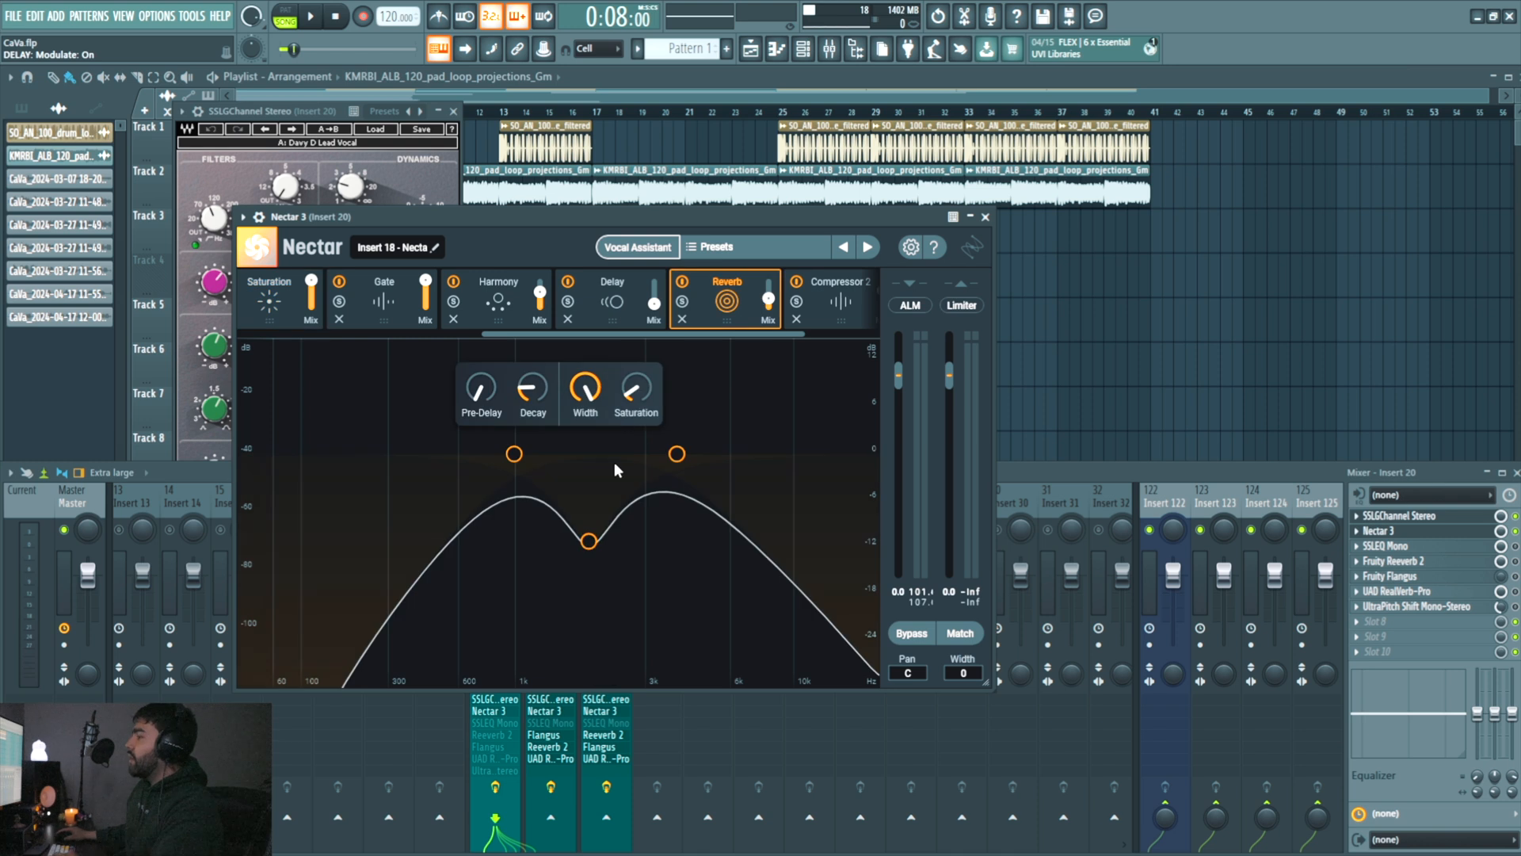
click(681, 305)
key(space)
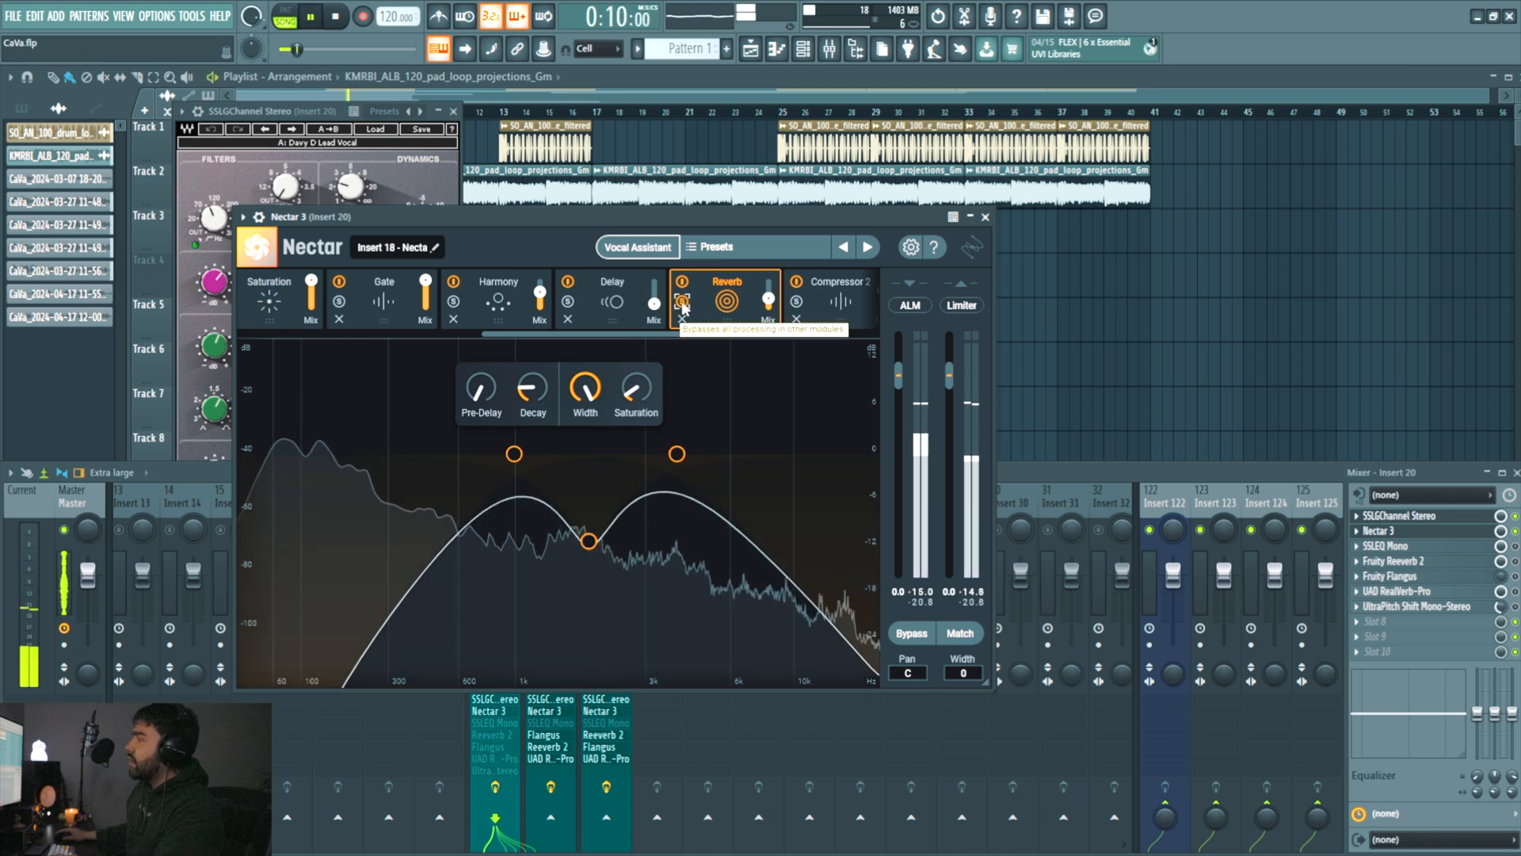
key(space)
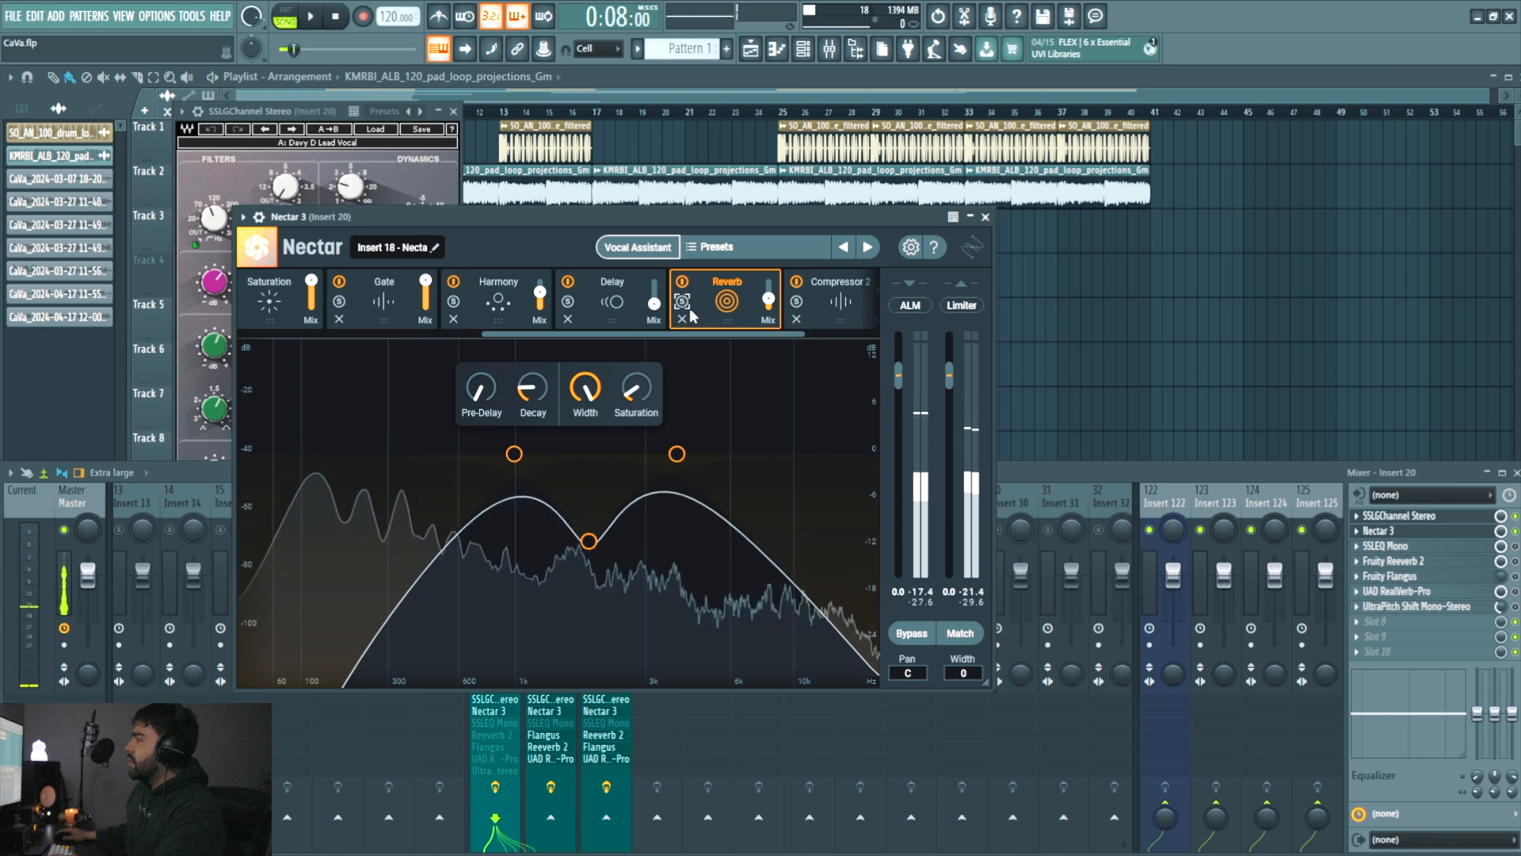
key(space)
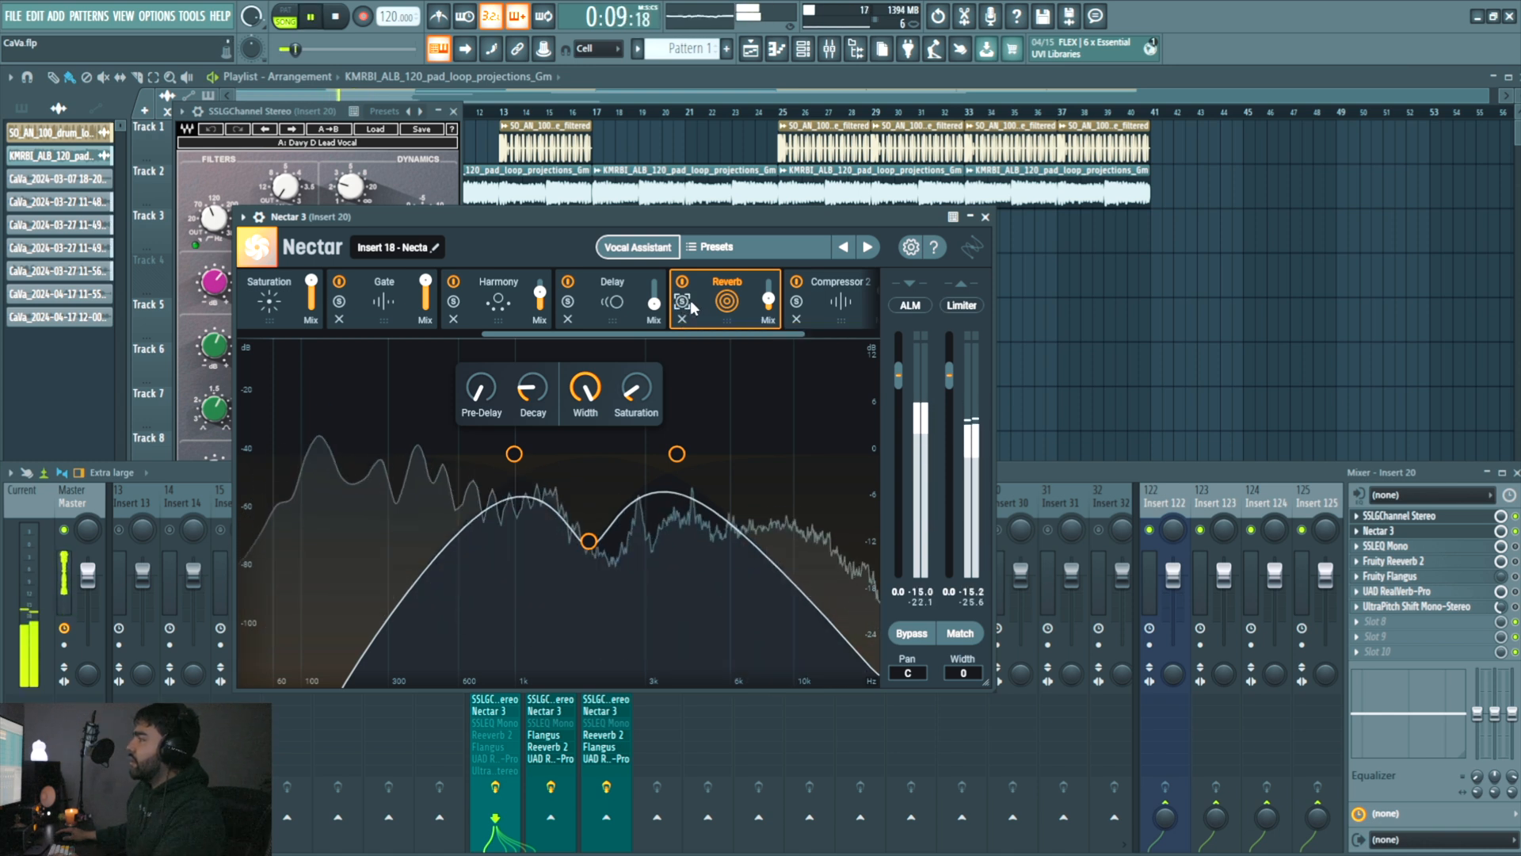
key(space)
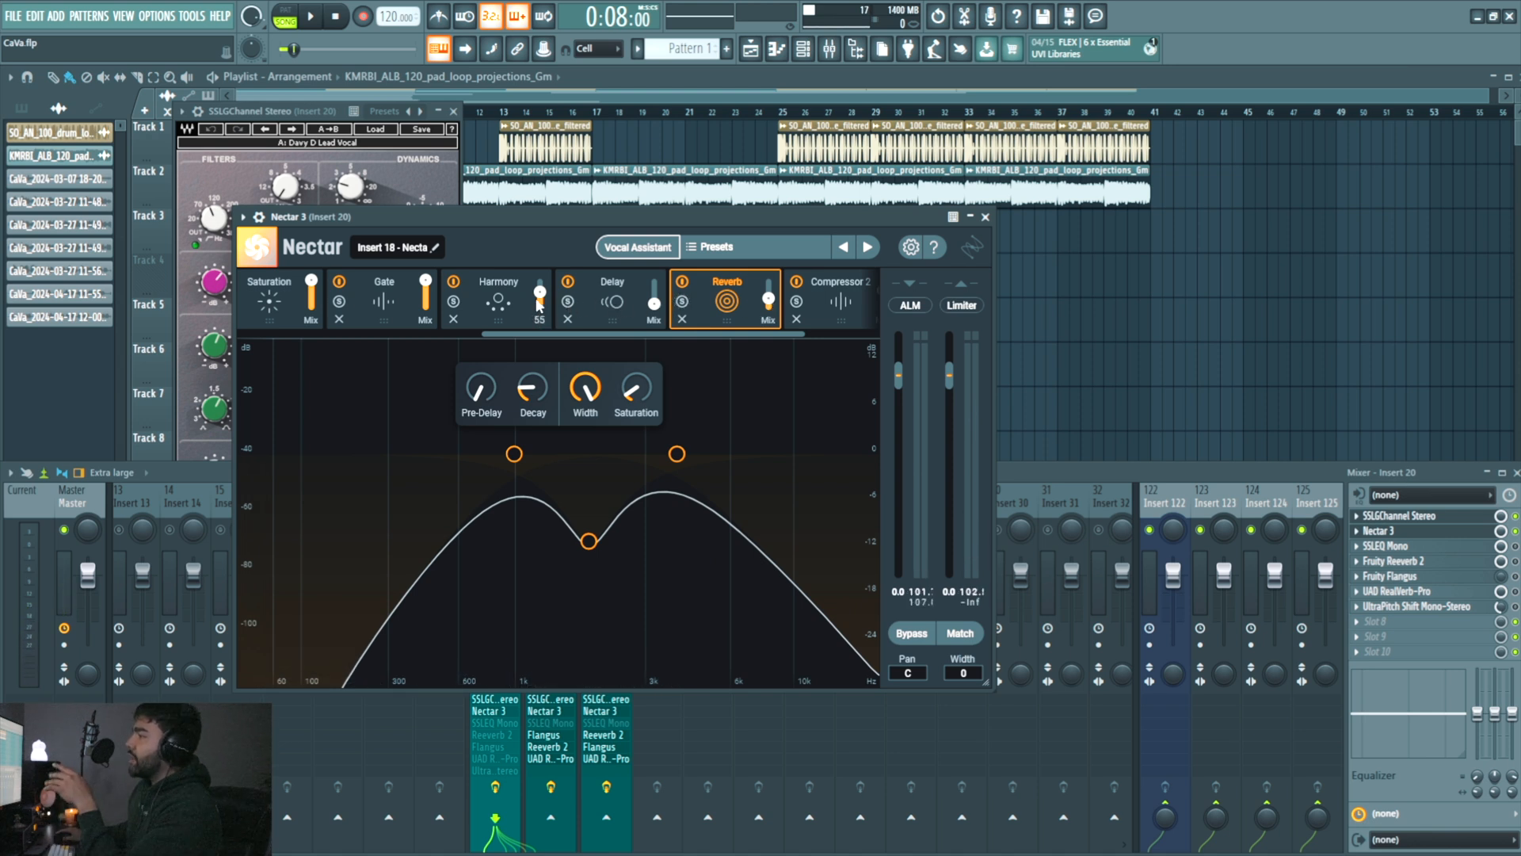
- Check the mix amounts of Nectar's Harmony, Delay and Reverb modules
mouse_move(543, 301)
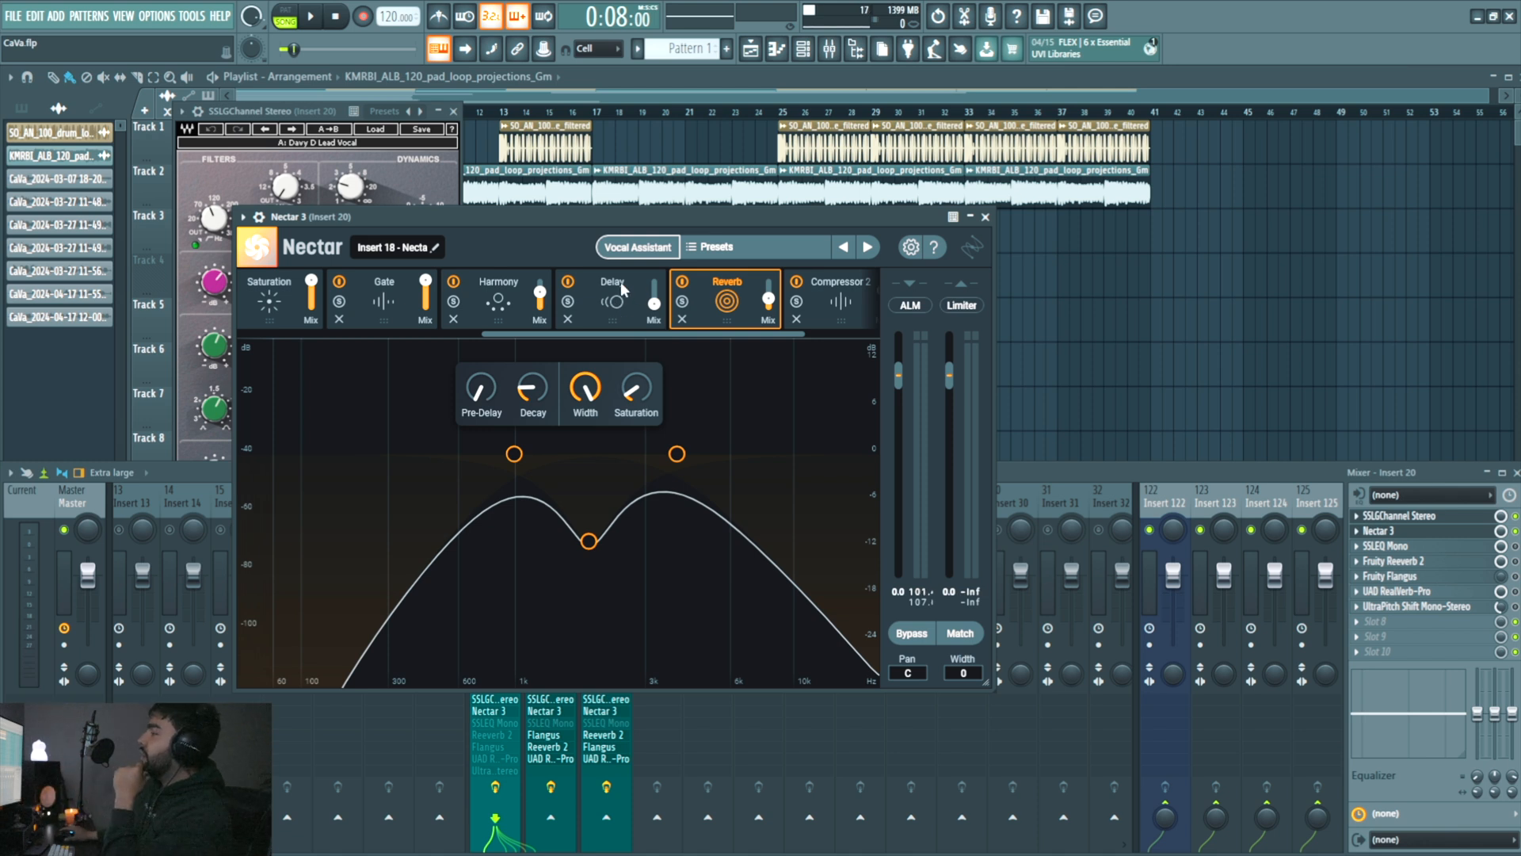
mouse_move(657, 307)
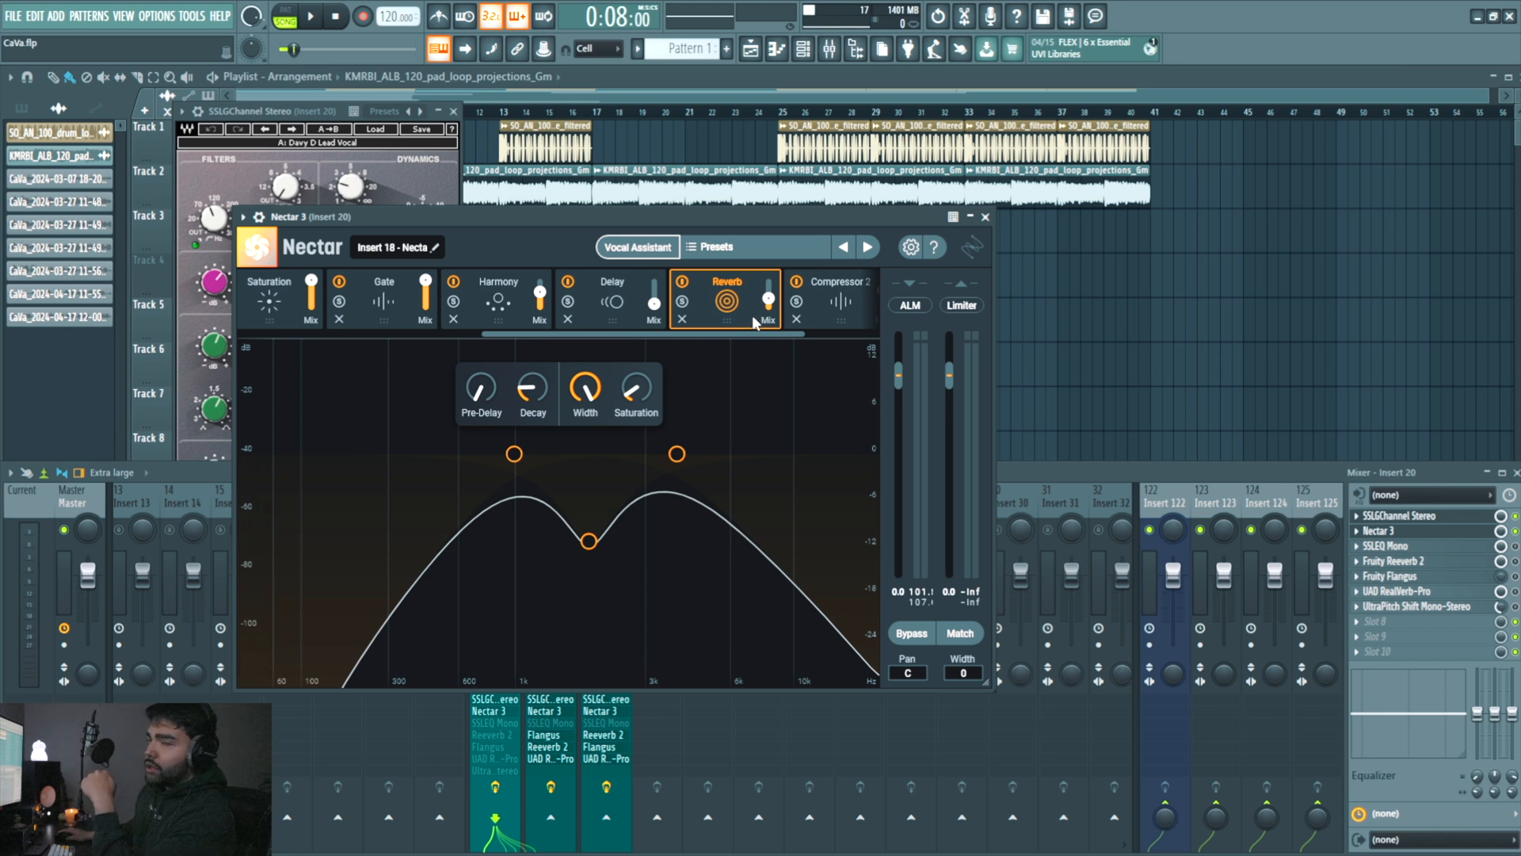
mouse_move(770, 300)
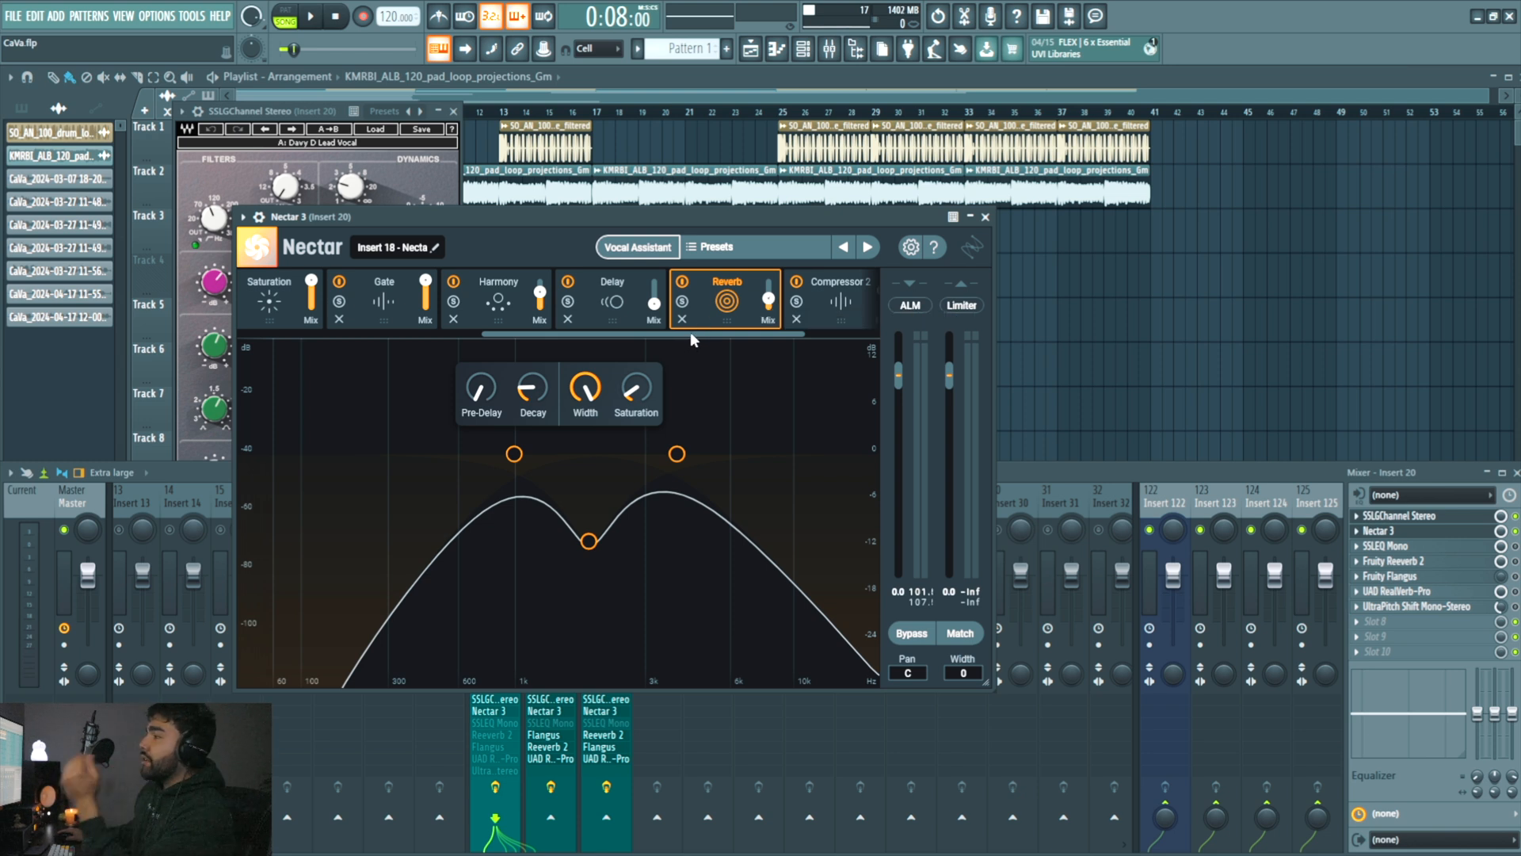
- Review the makeup, release and ratio settings of Nectar's Compressor 2 module and its compressor modes
drag(691, 331, 767, 334)
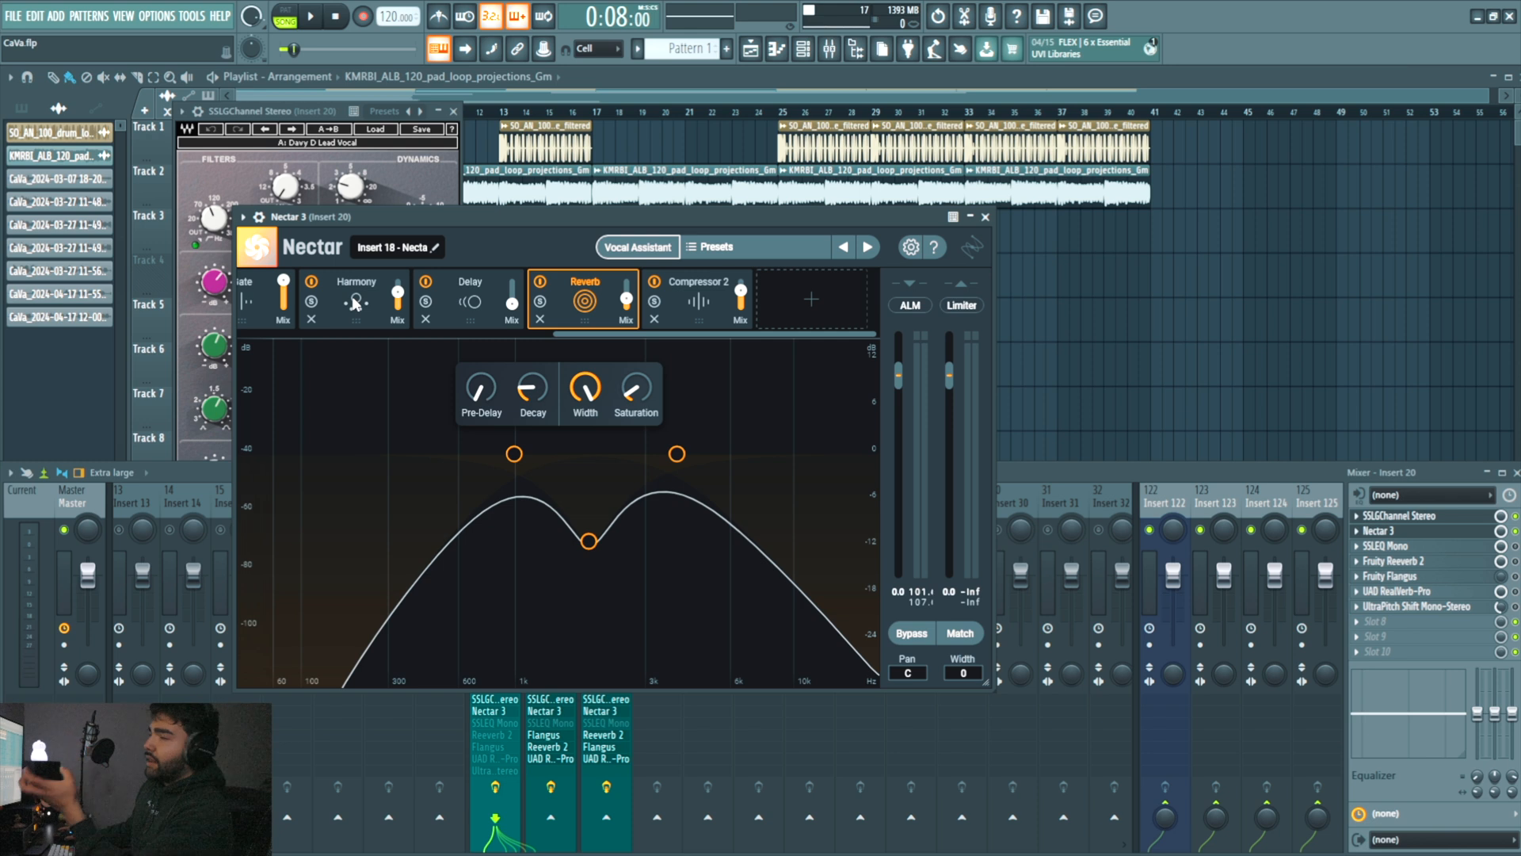
click(690, 304)
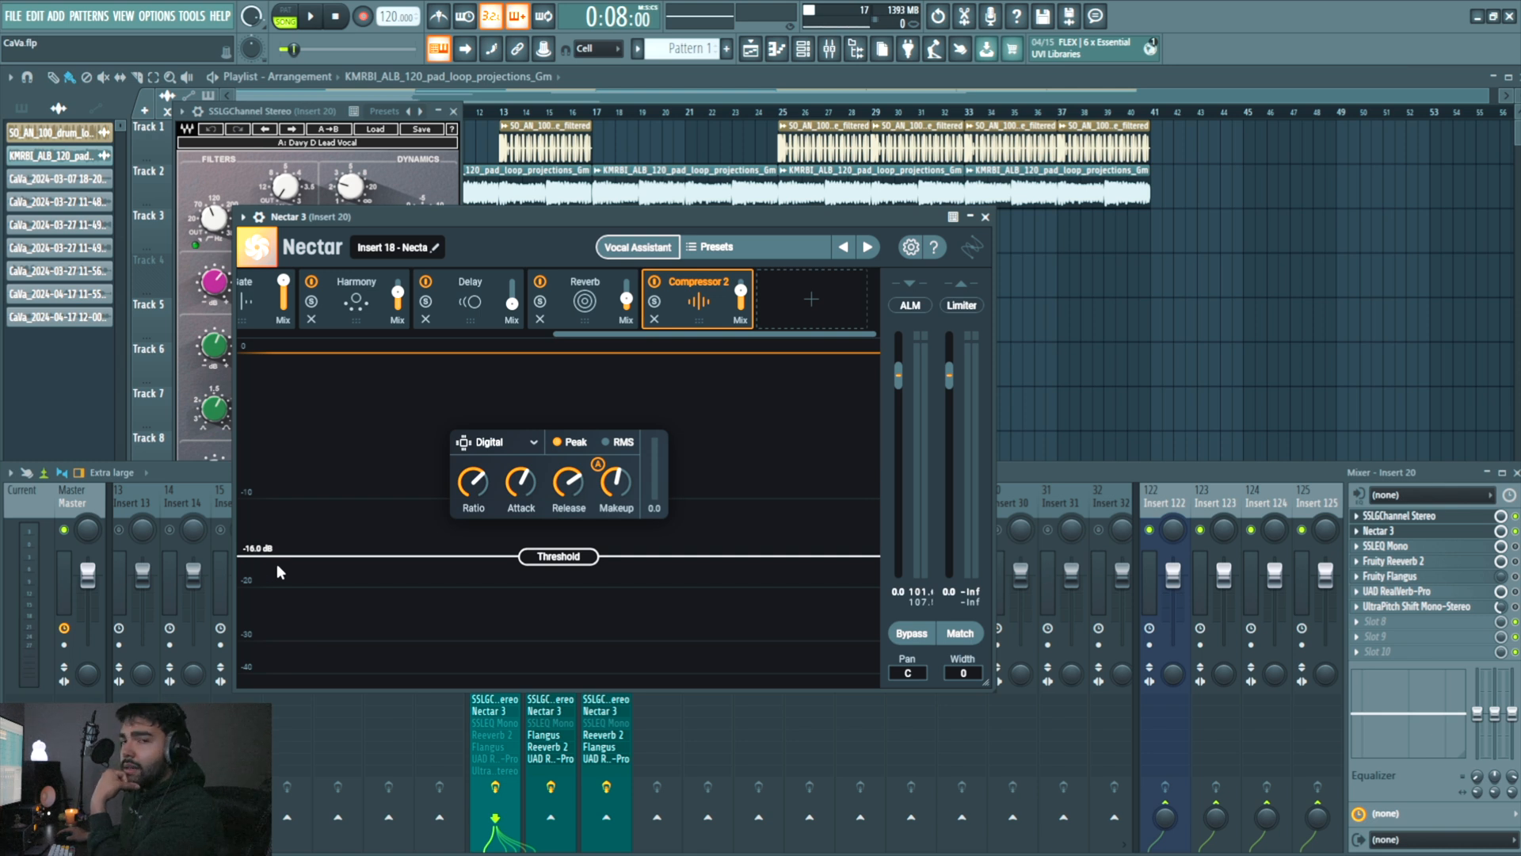
mouse_move(617, 485)
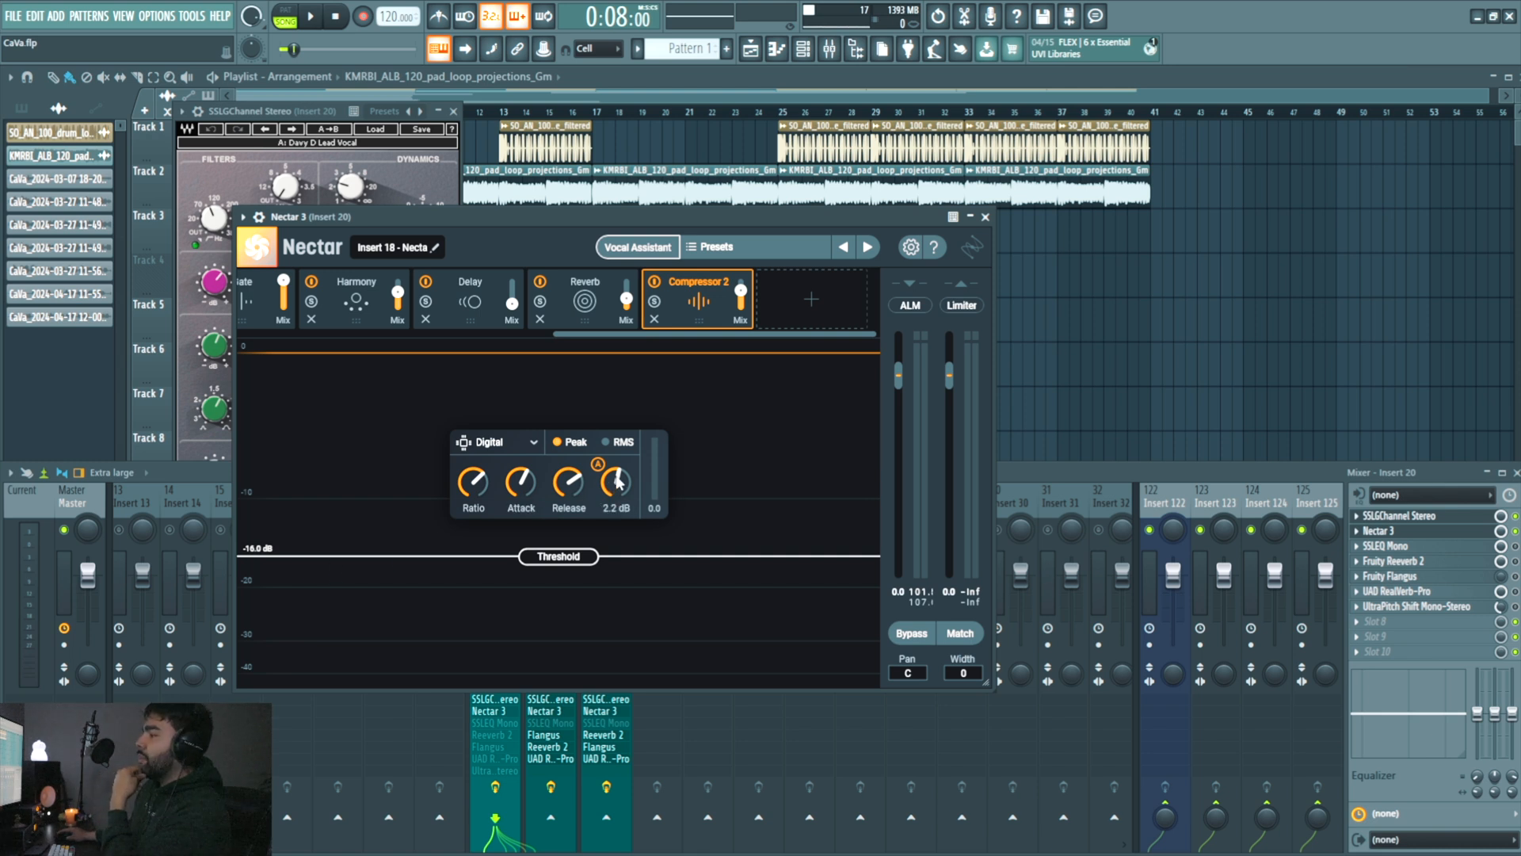
mouse_move(569, 485)
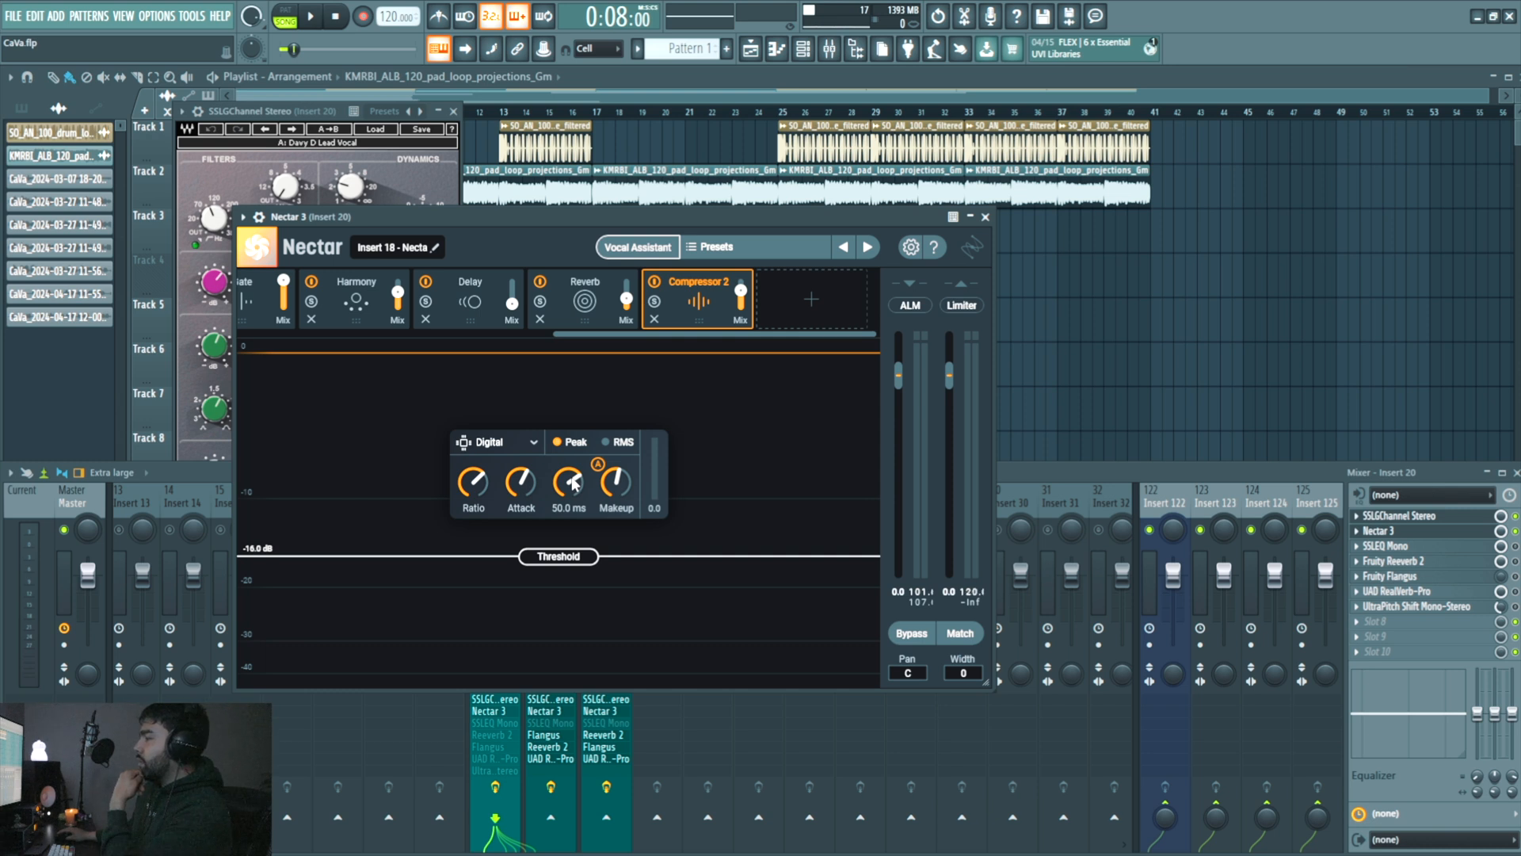
mouse_move(476, 489)
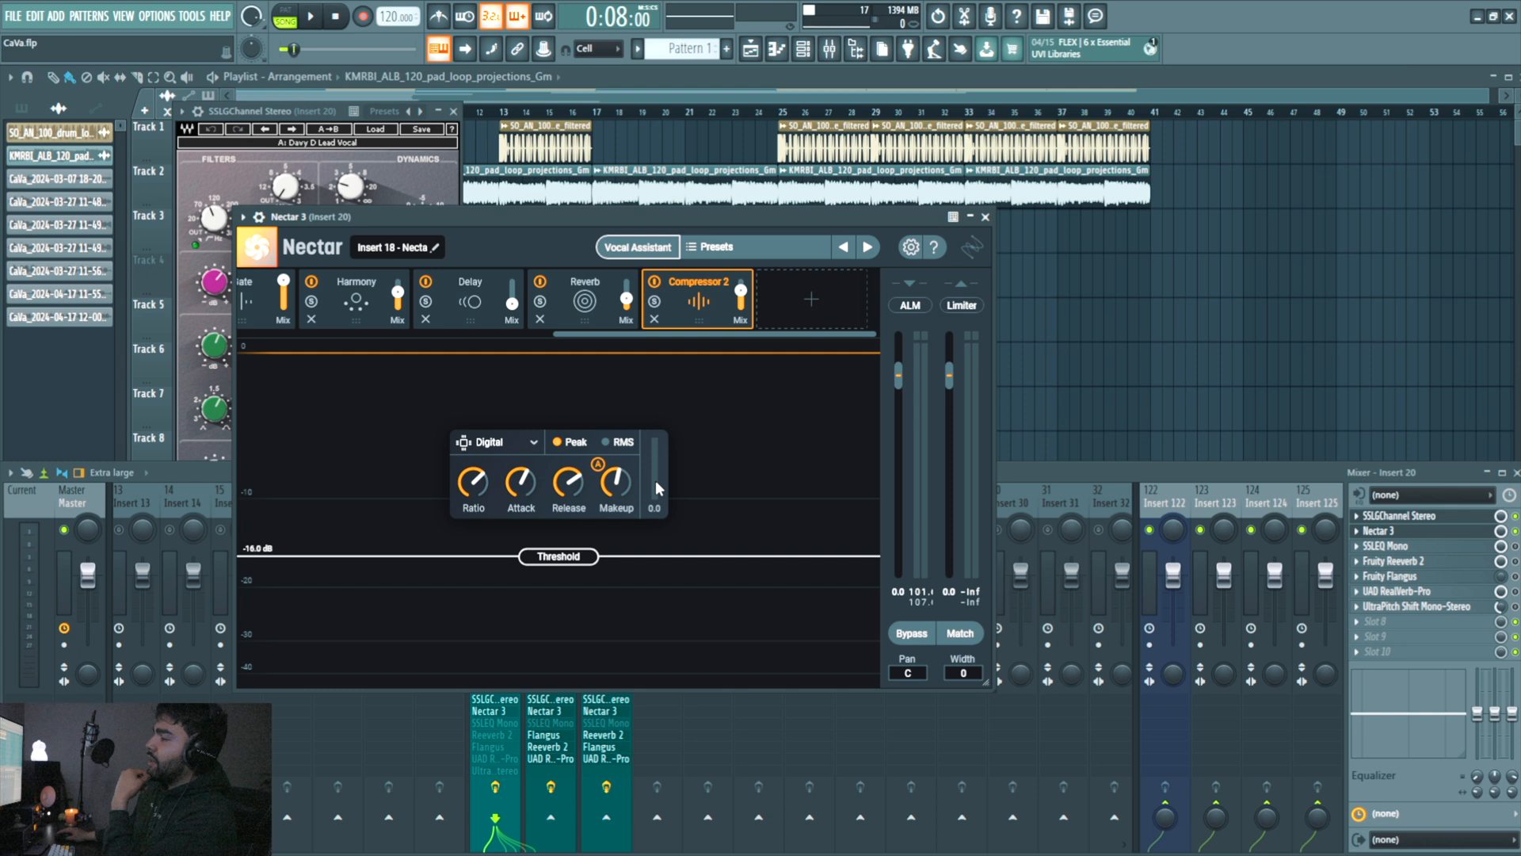
click(511, 442)
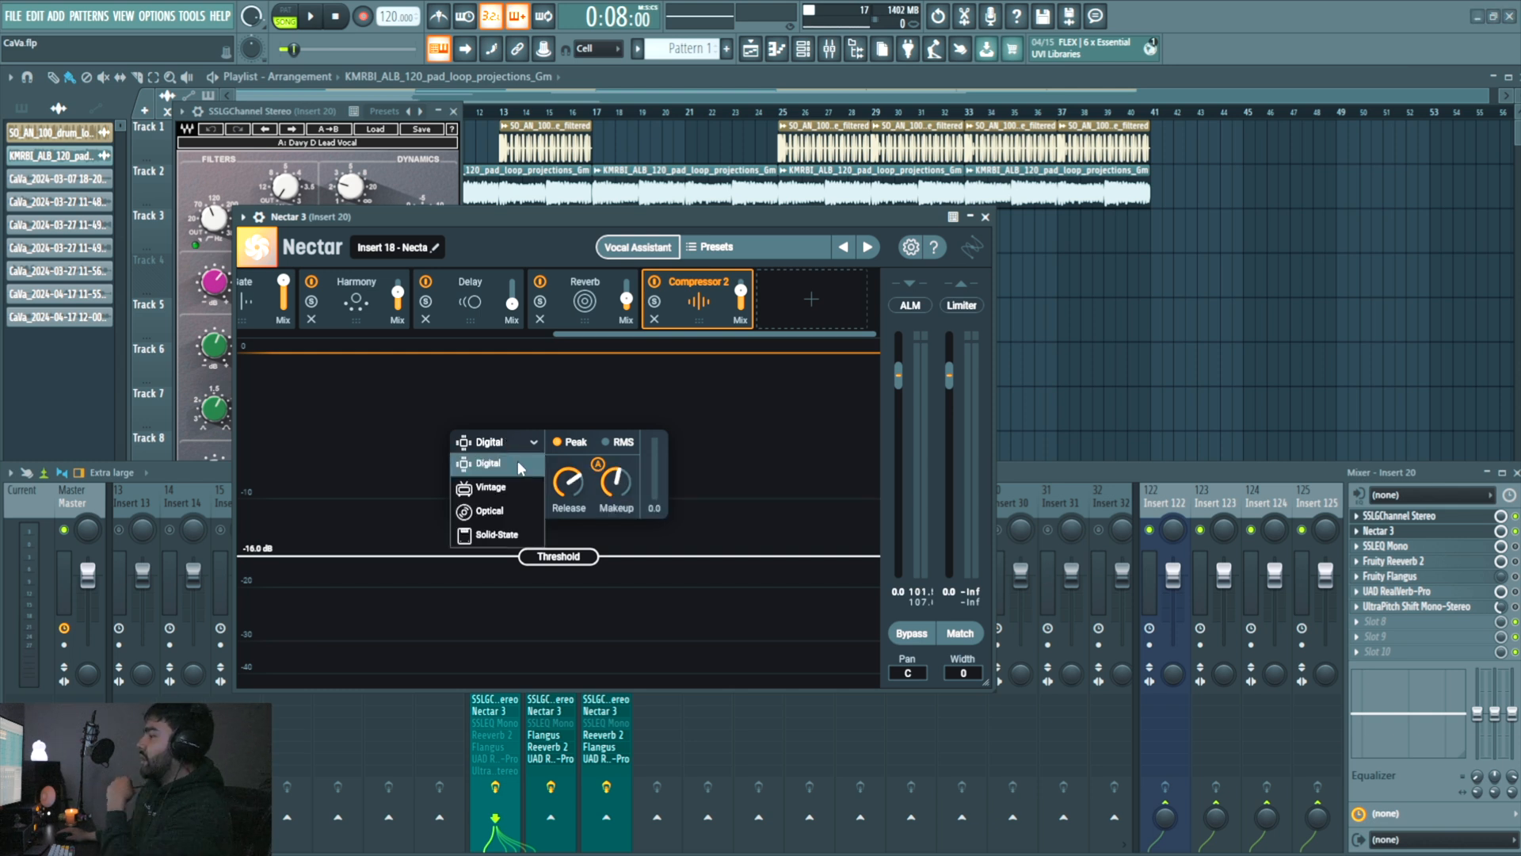
click(605, 394)
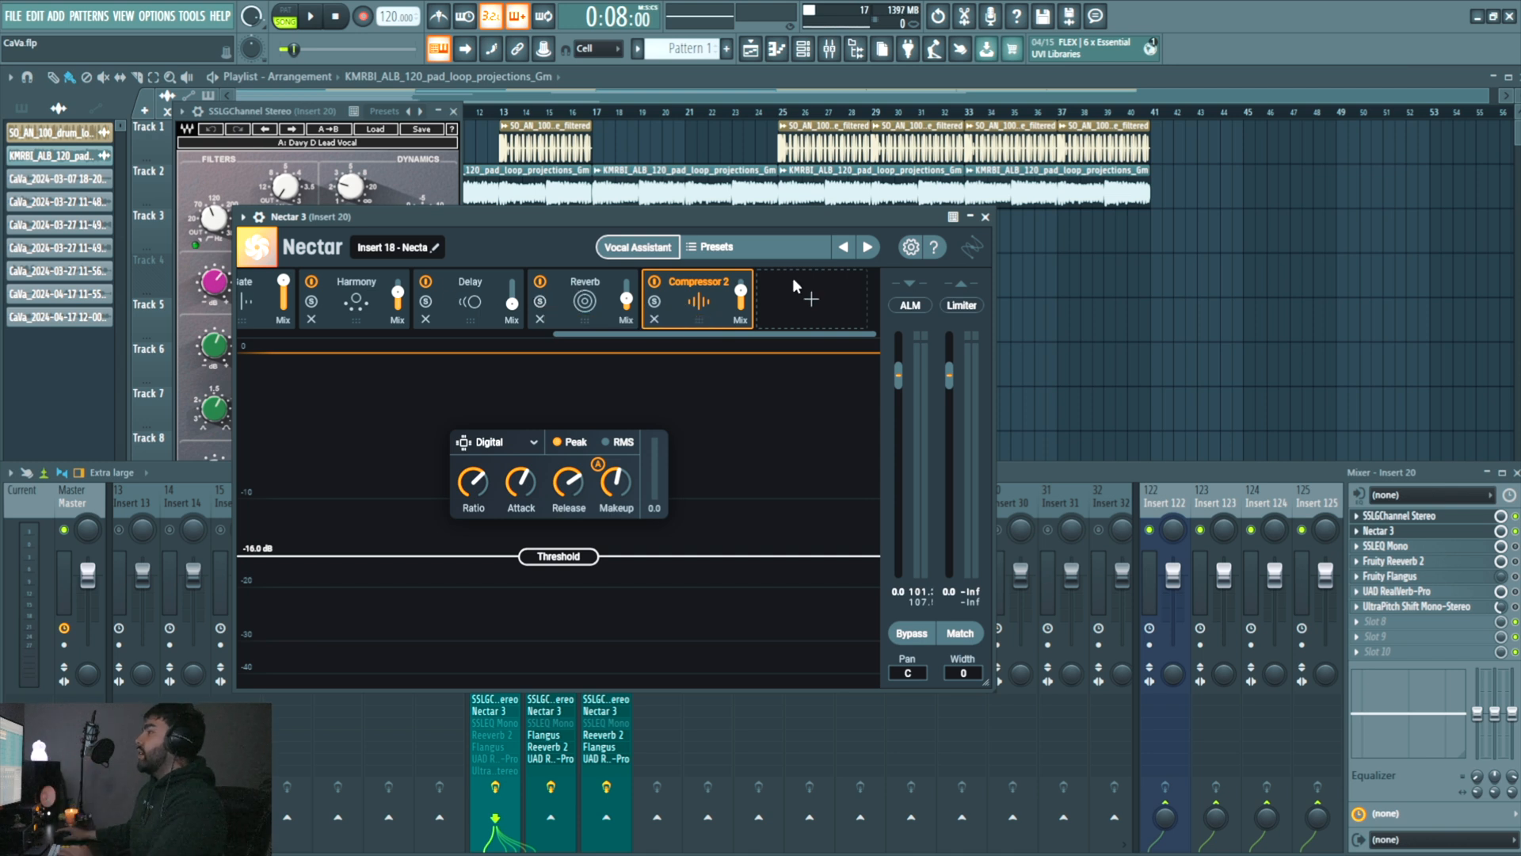
- Close Nectar 3, then view the SSLEQ Mono equalizer on Insert 20 and close it
click(986, 218)
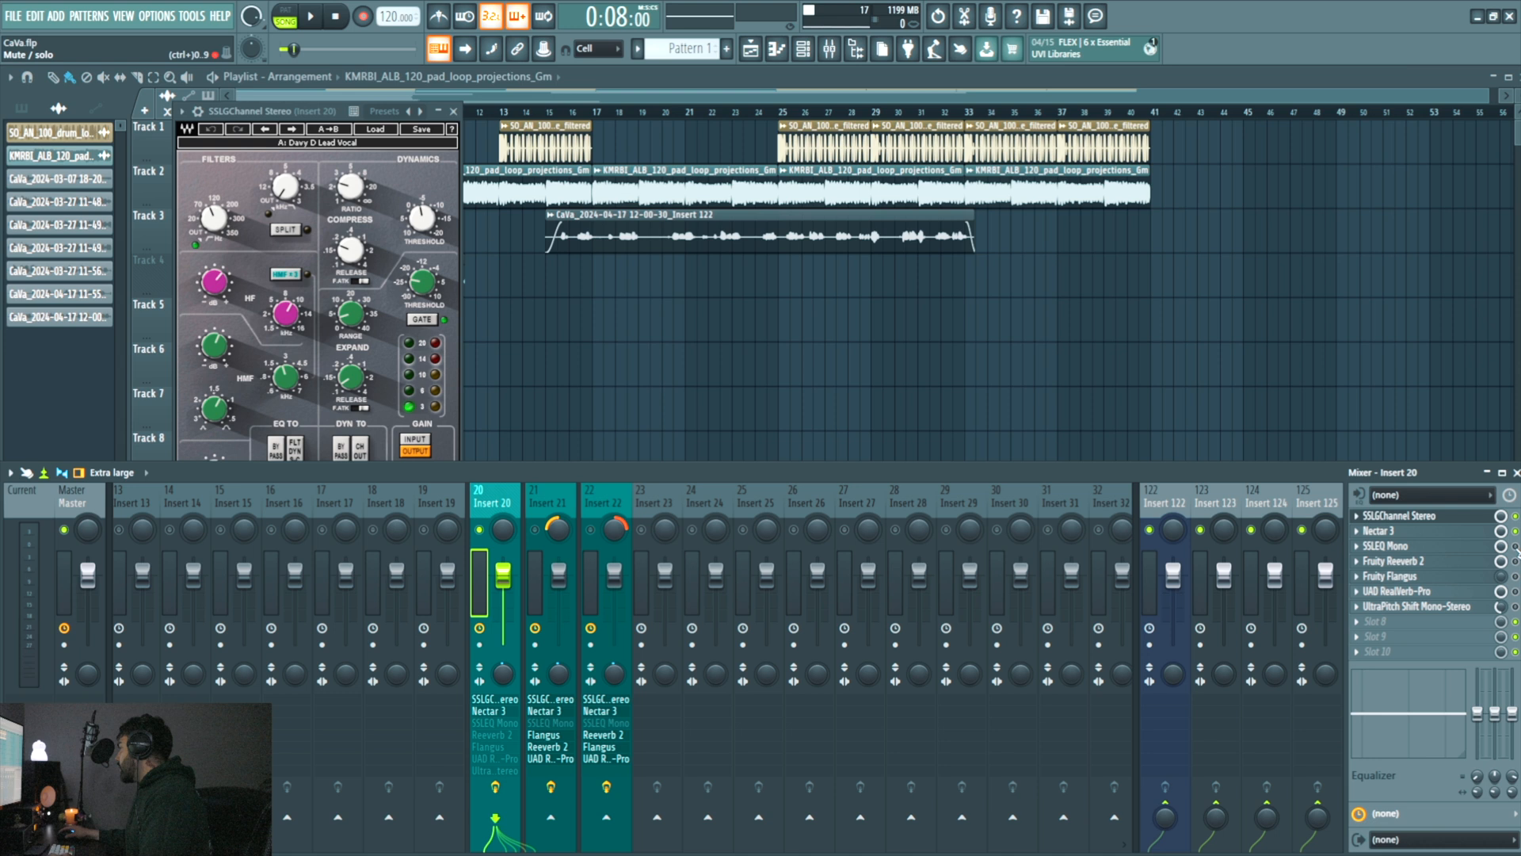
click(1399, 546)
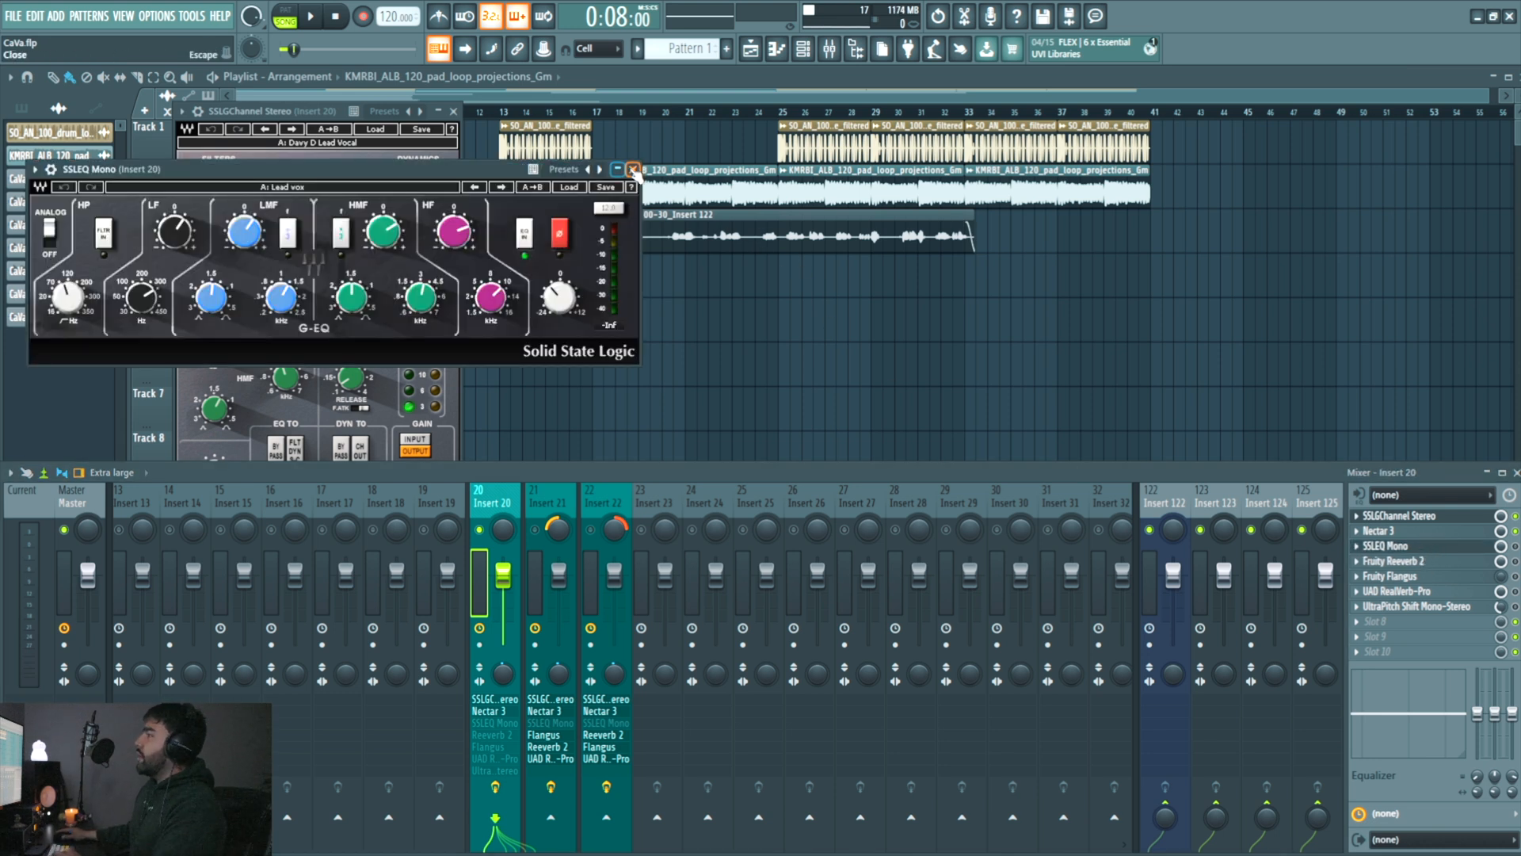
click(634, 170)
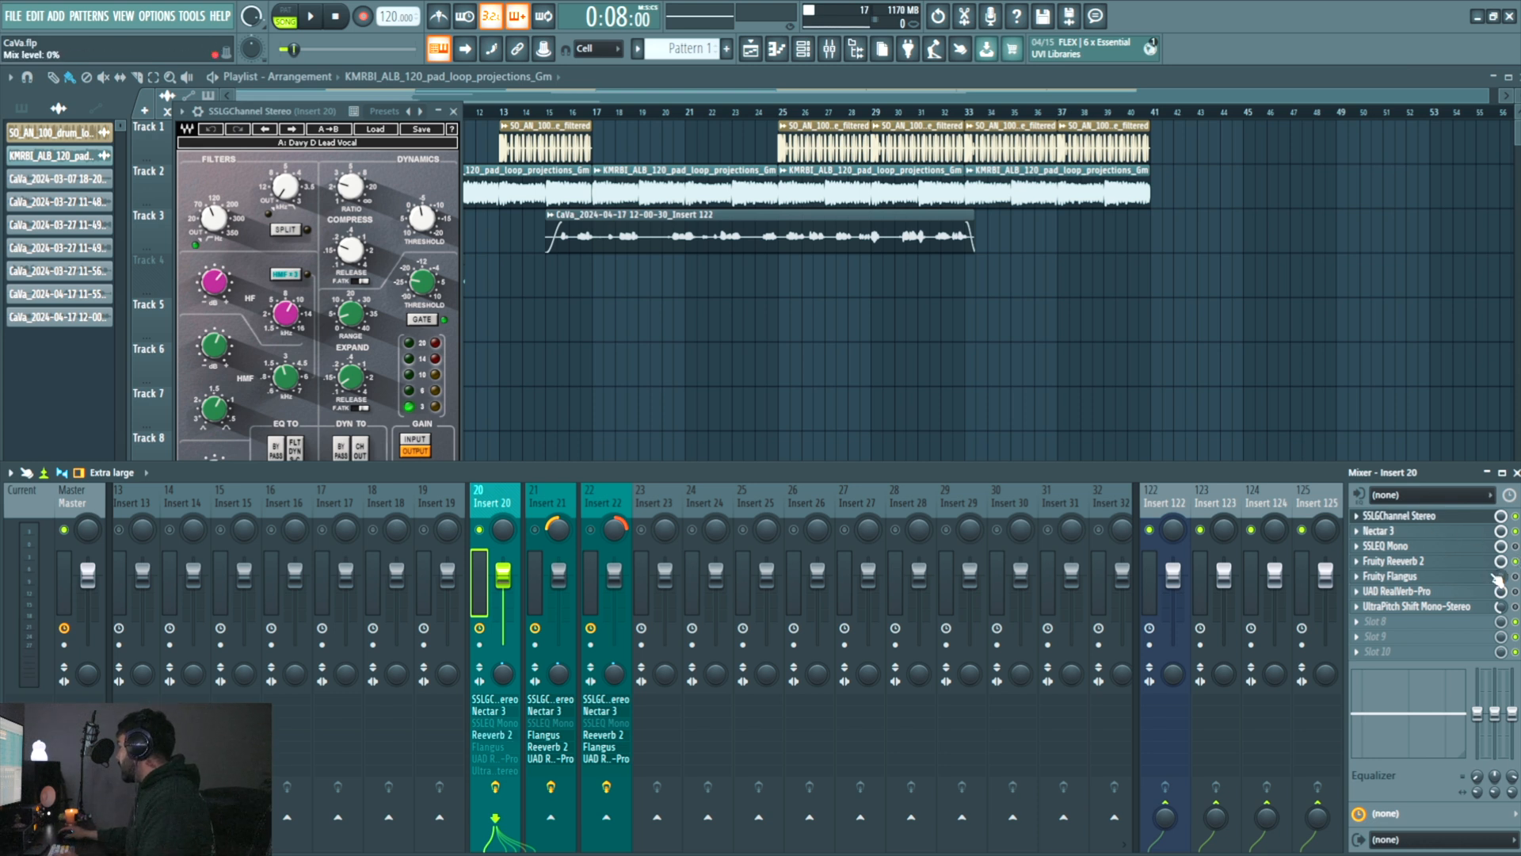
- Open Fruity Reeverb 2 on Insert 20, try its low cut at 3000 Hz and undo the change
click(1419, 561)
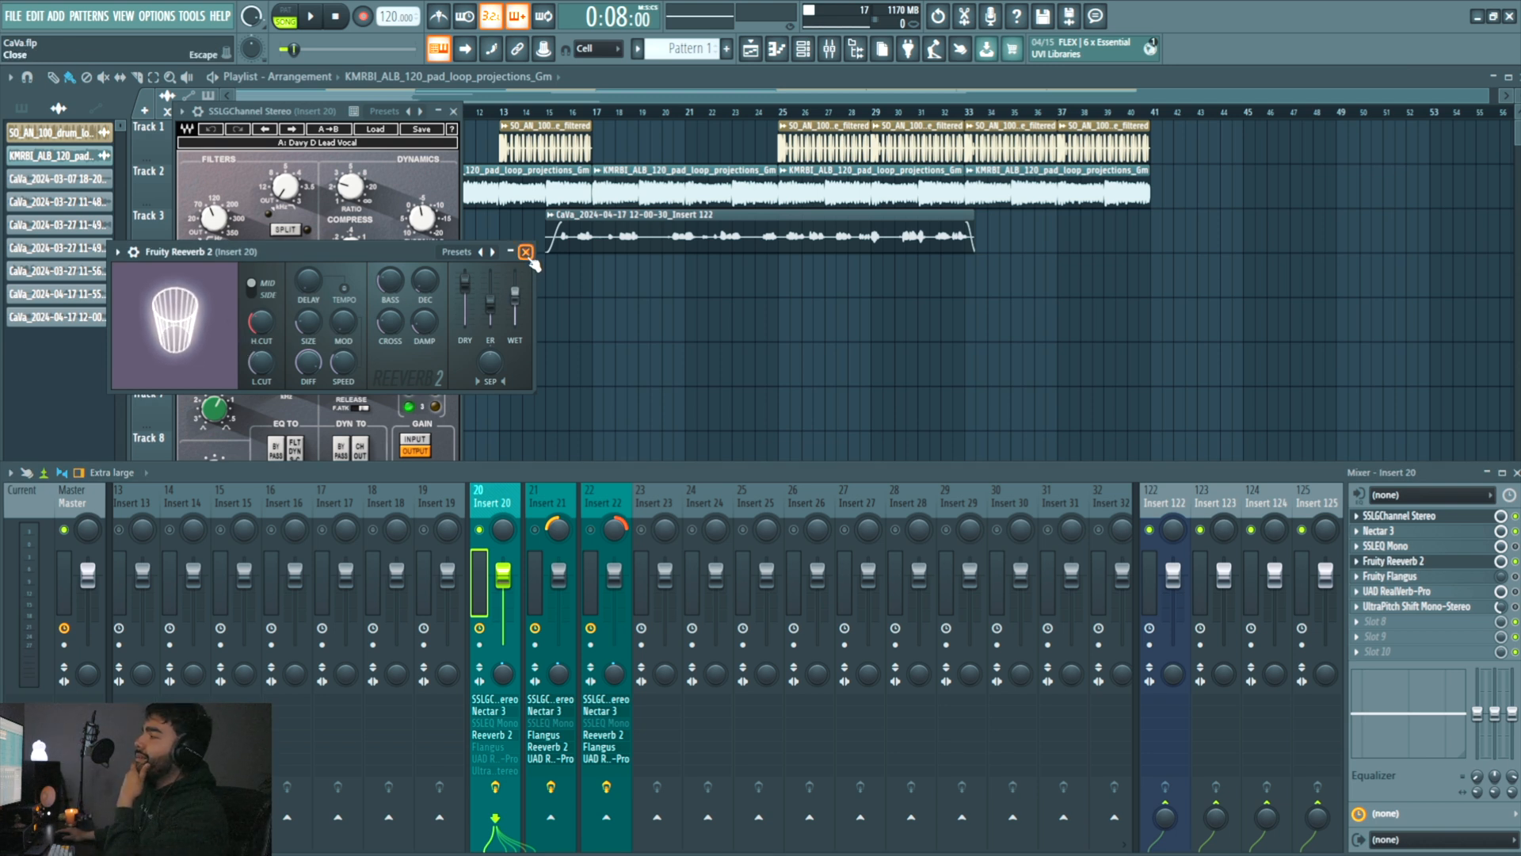
mouse_move(264, 373)
mouse_down()
mouse_move(264, 344)
mouse_move(264, 366)
mouse_up()
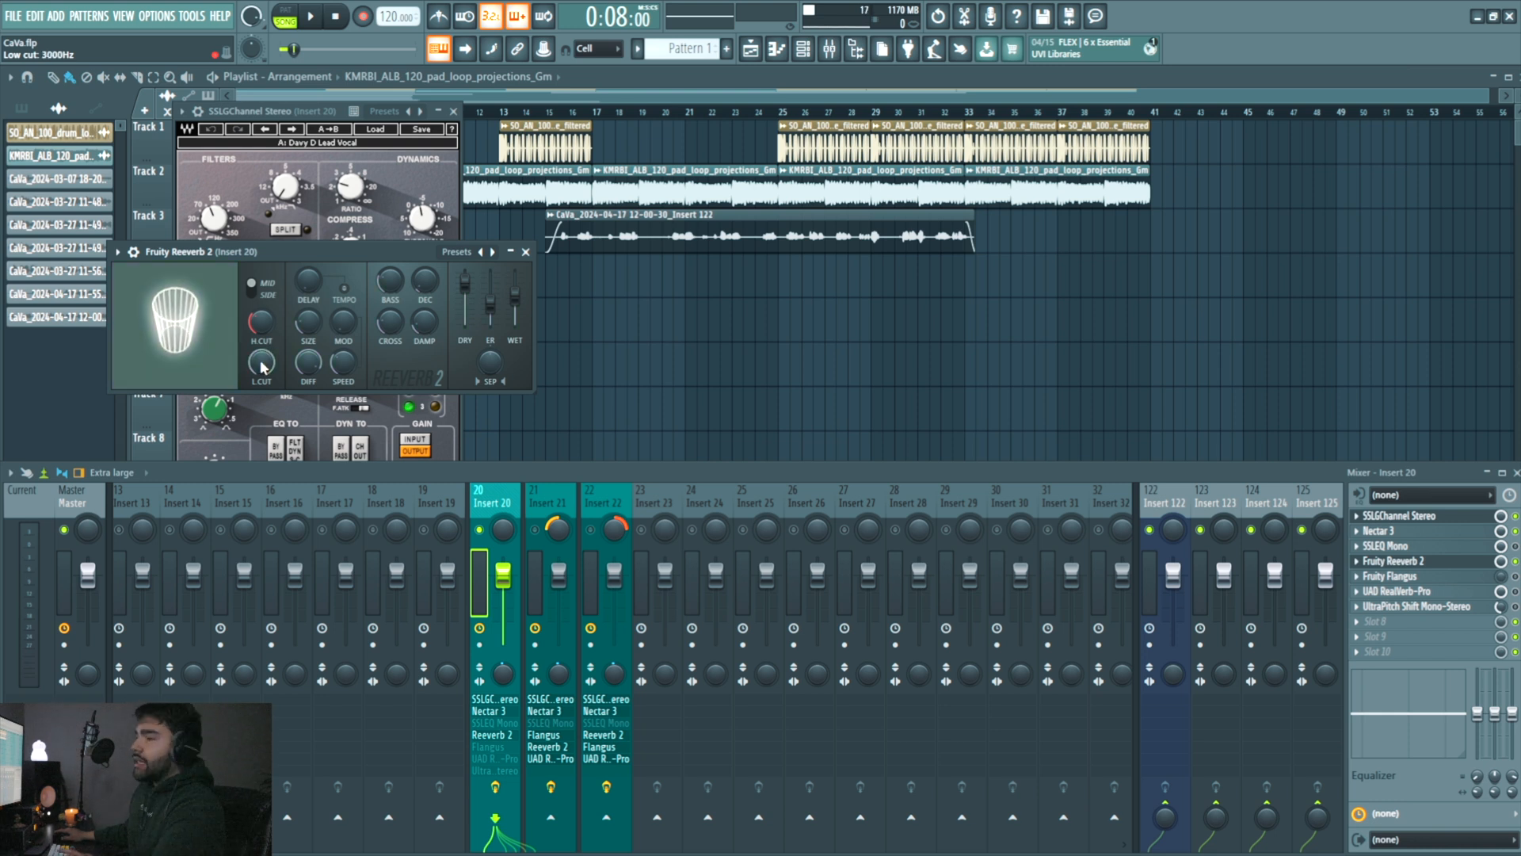
key(ctrl+z)
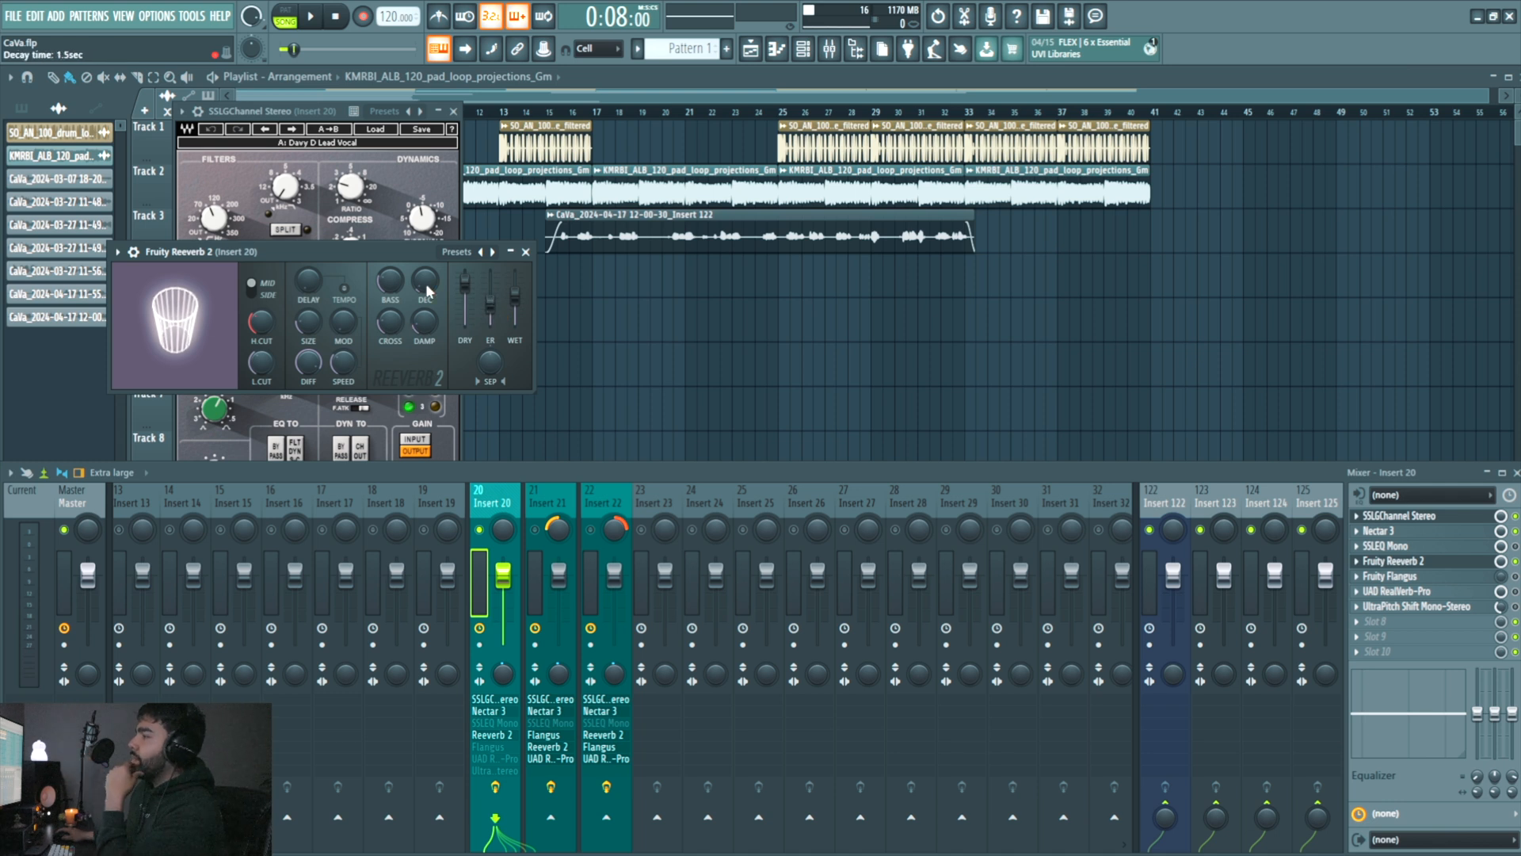
click(525, 251)
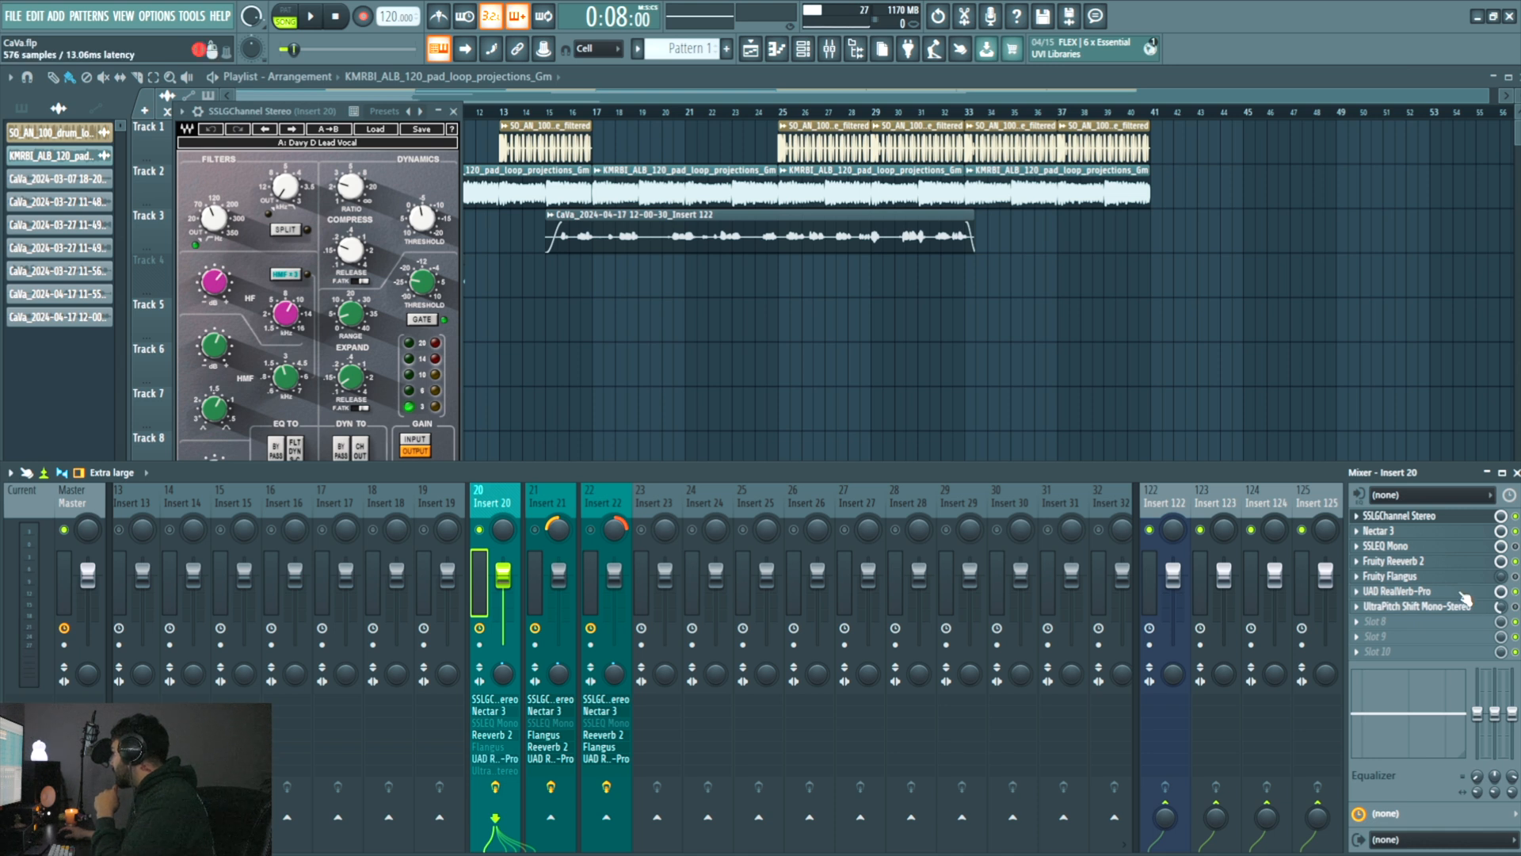
- Review the two morphing preset lists of UAD RealVerb-Pro on Insert 20, then close the plugin
click(1396, 591)
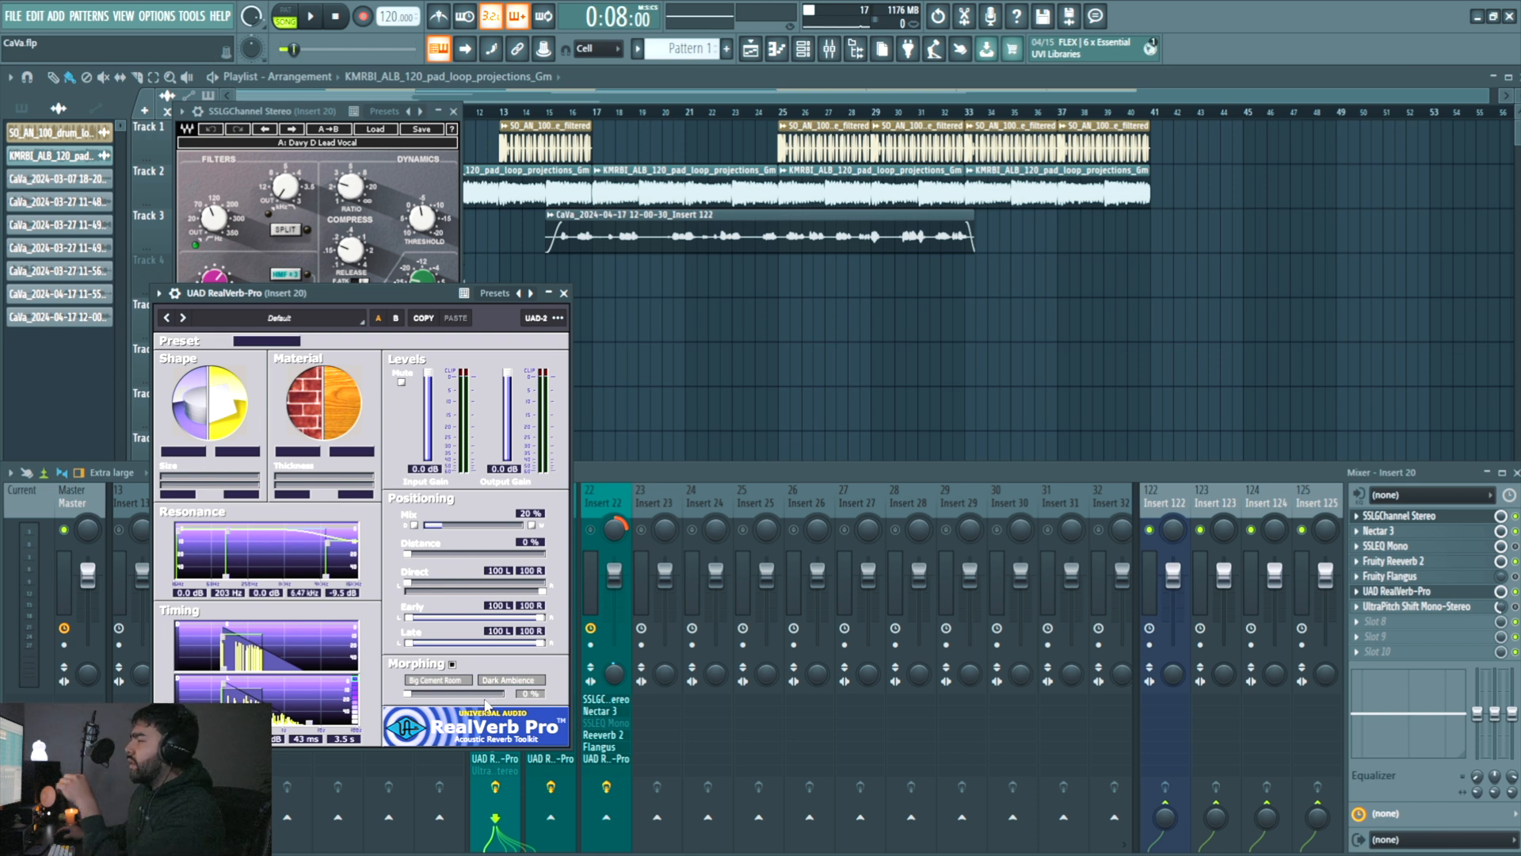
click(439, 680)
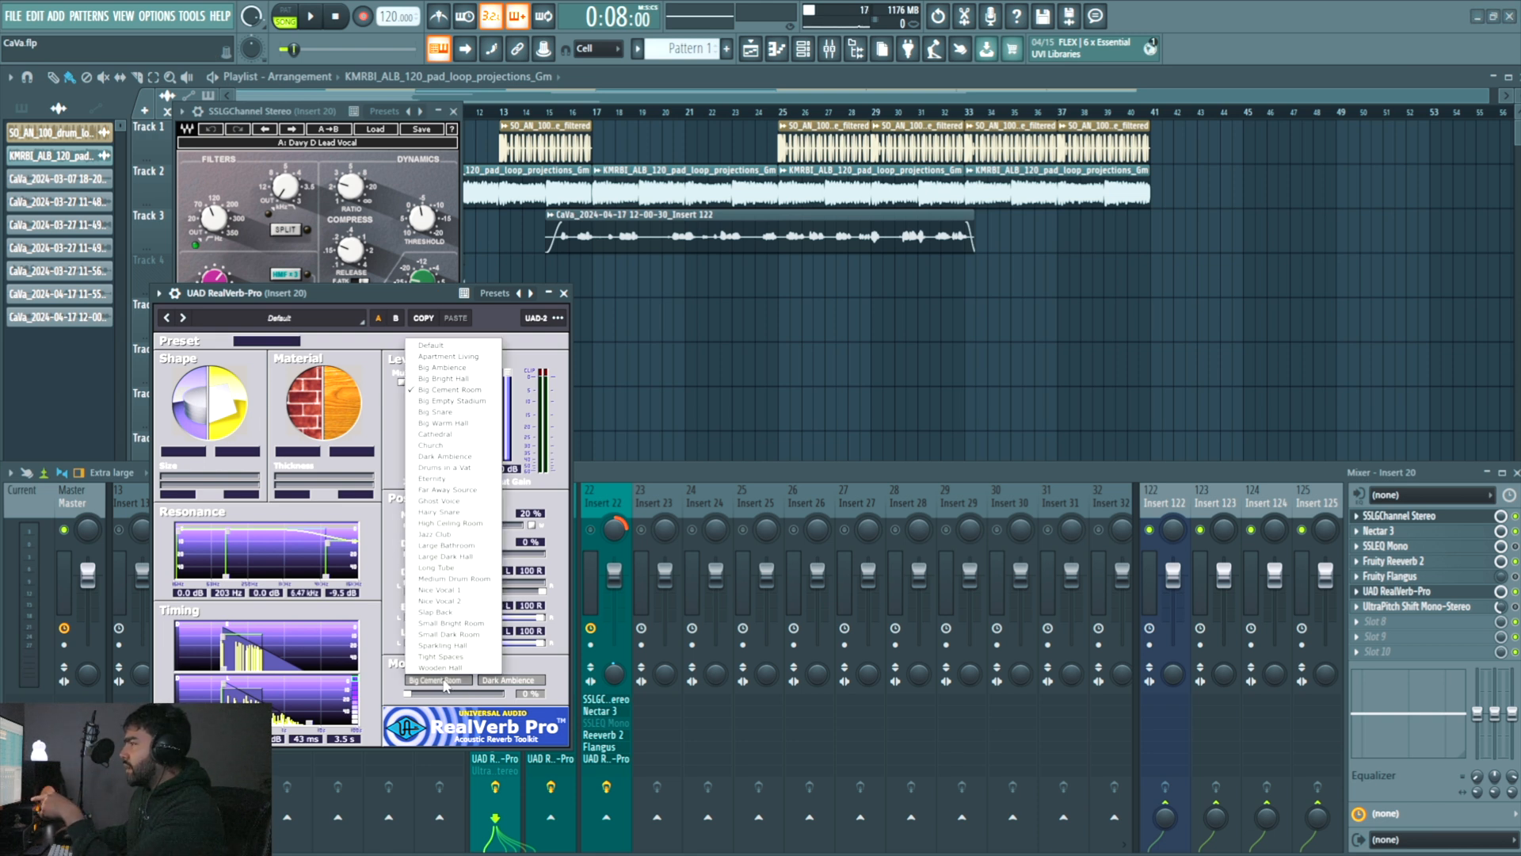
click(526, 683)
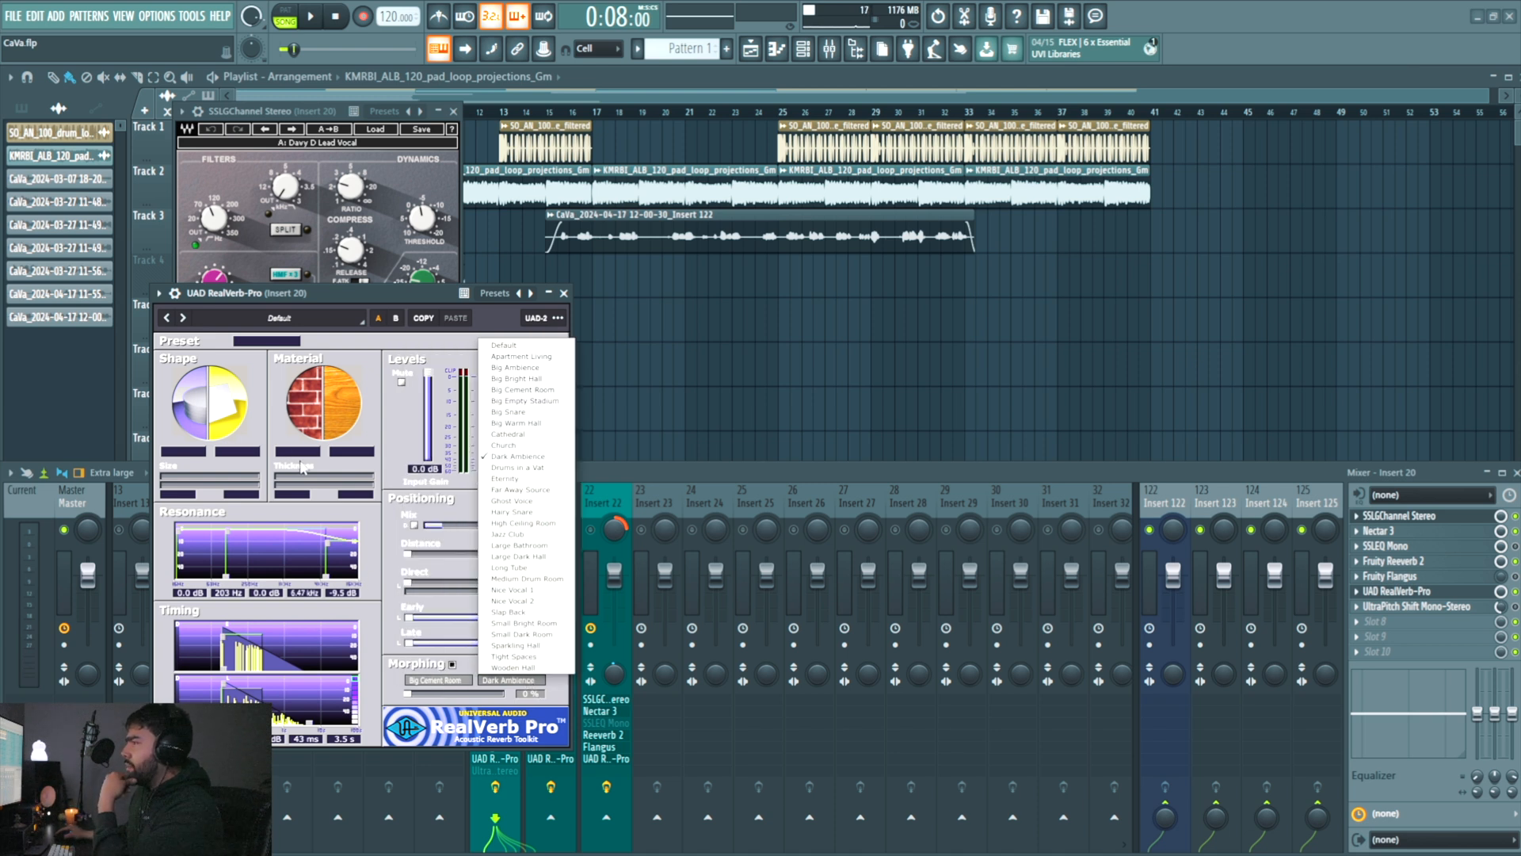
click(327, 315)
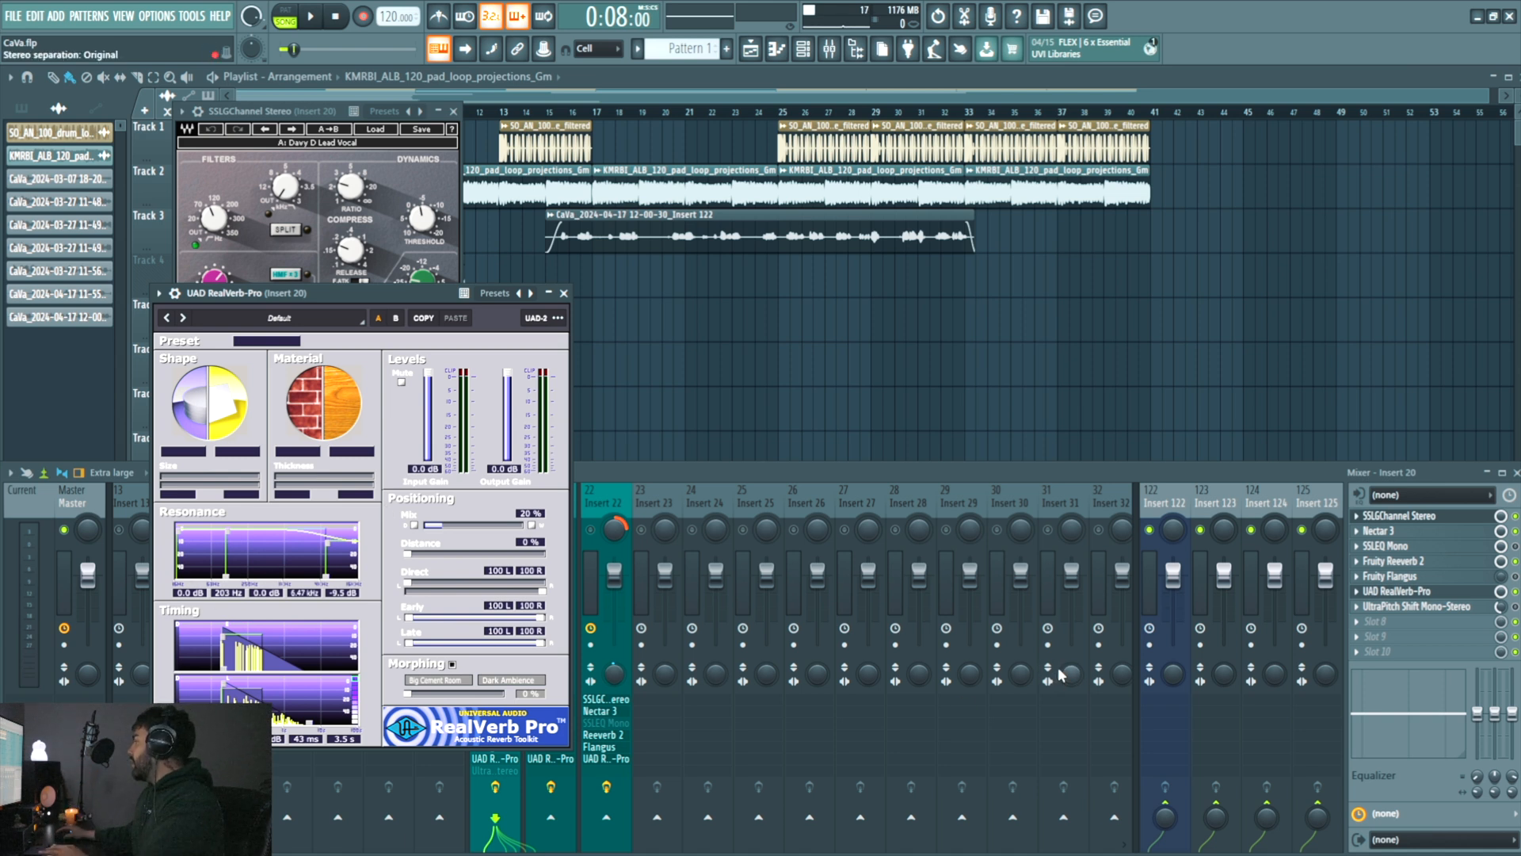
click(563, 293)
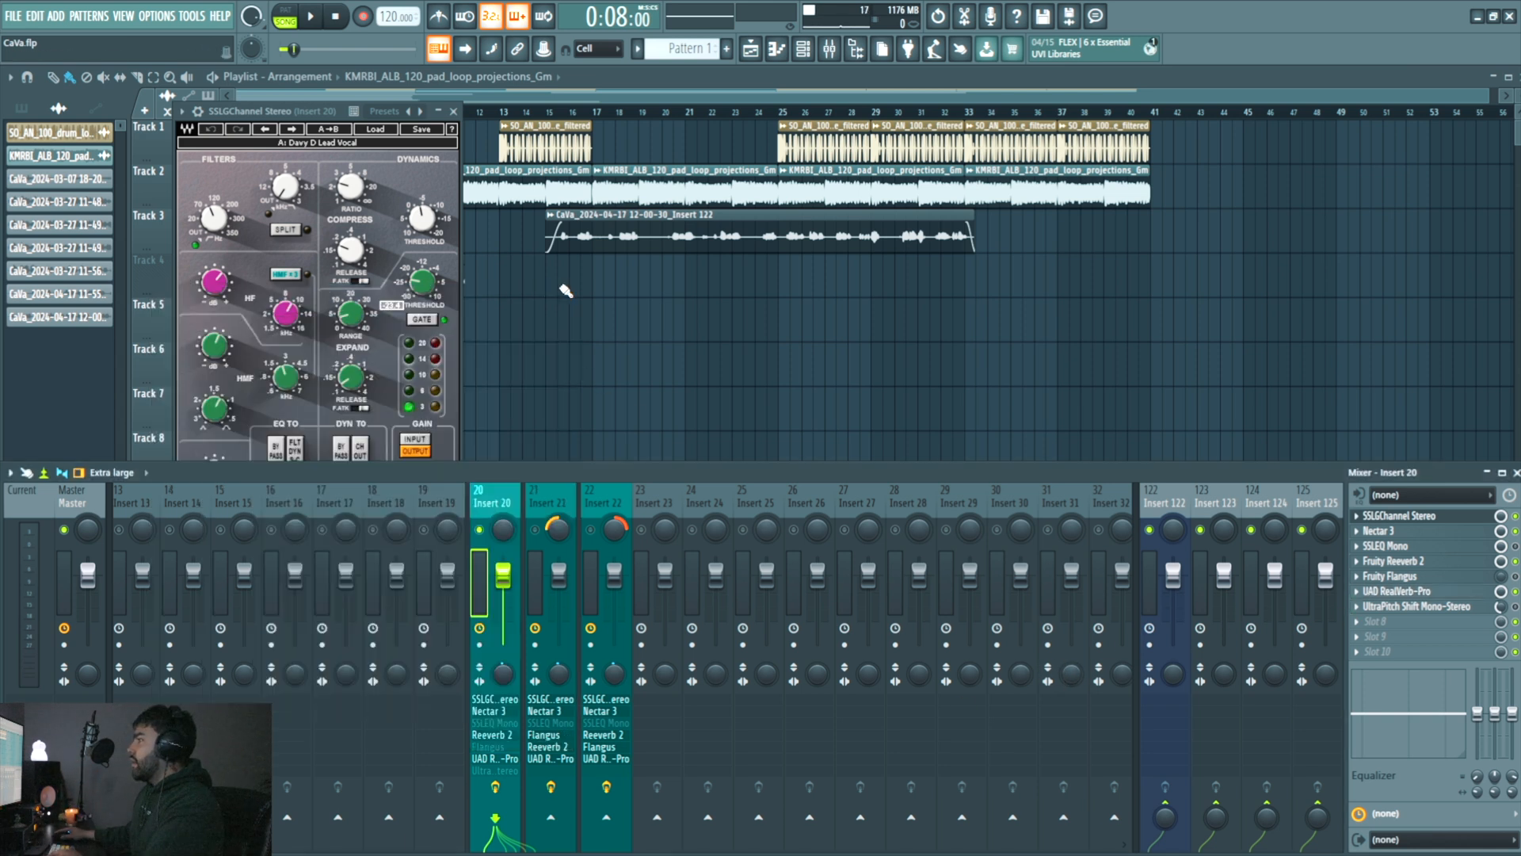
- Play the song to hear the vocal chain, closing the SSLGChannel Stereo window during playback
key(space)
click(453, 111)
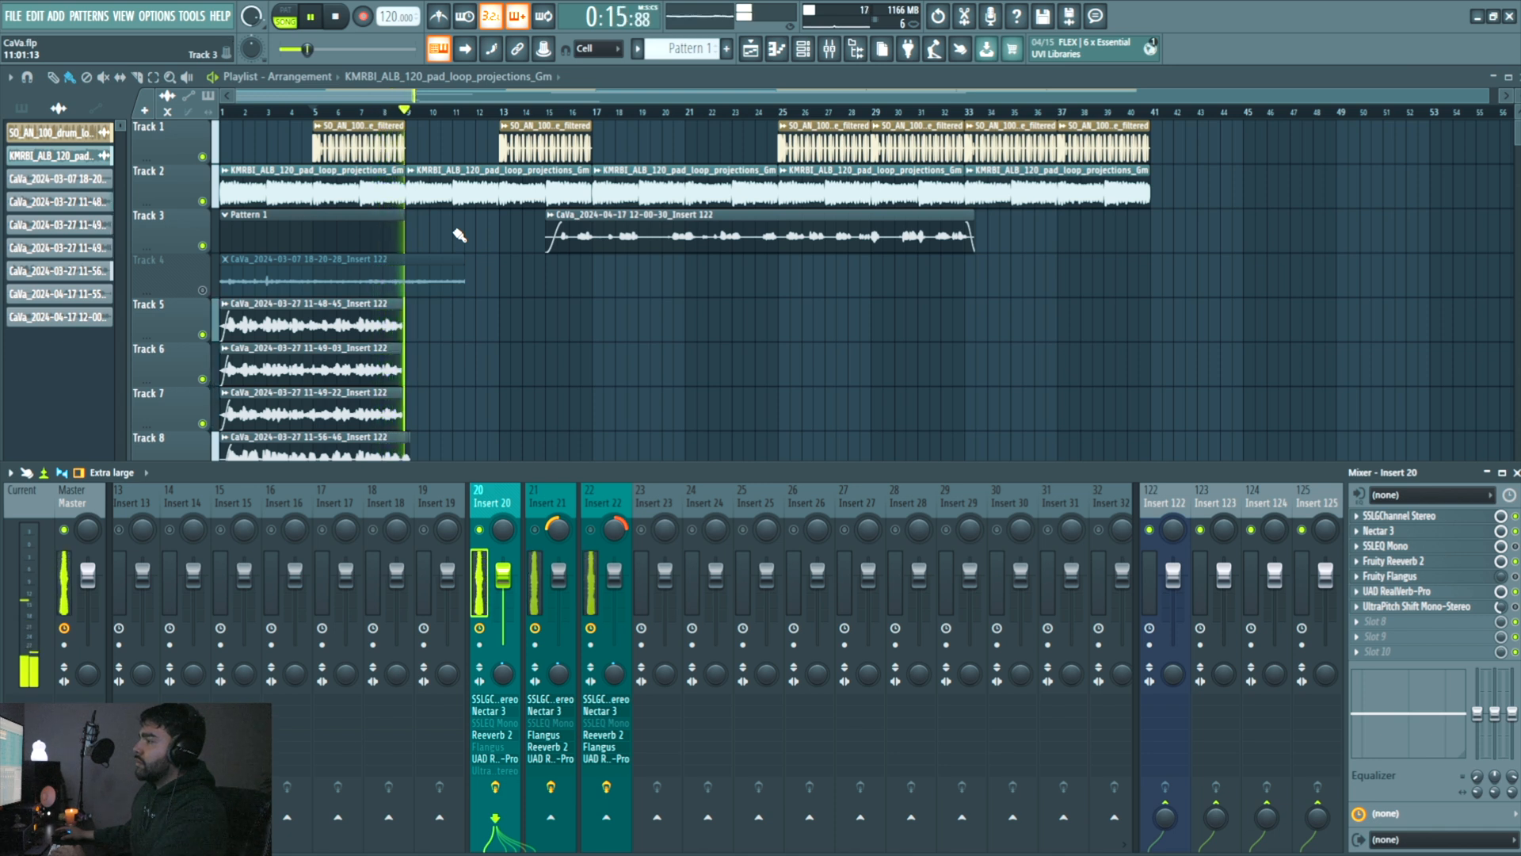
key(space)
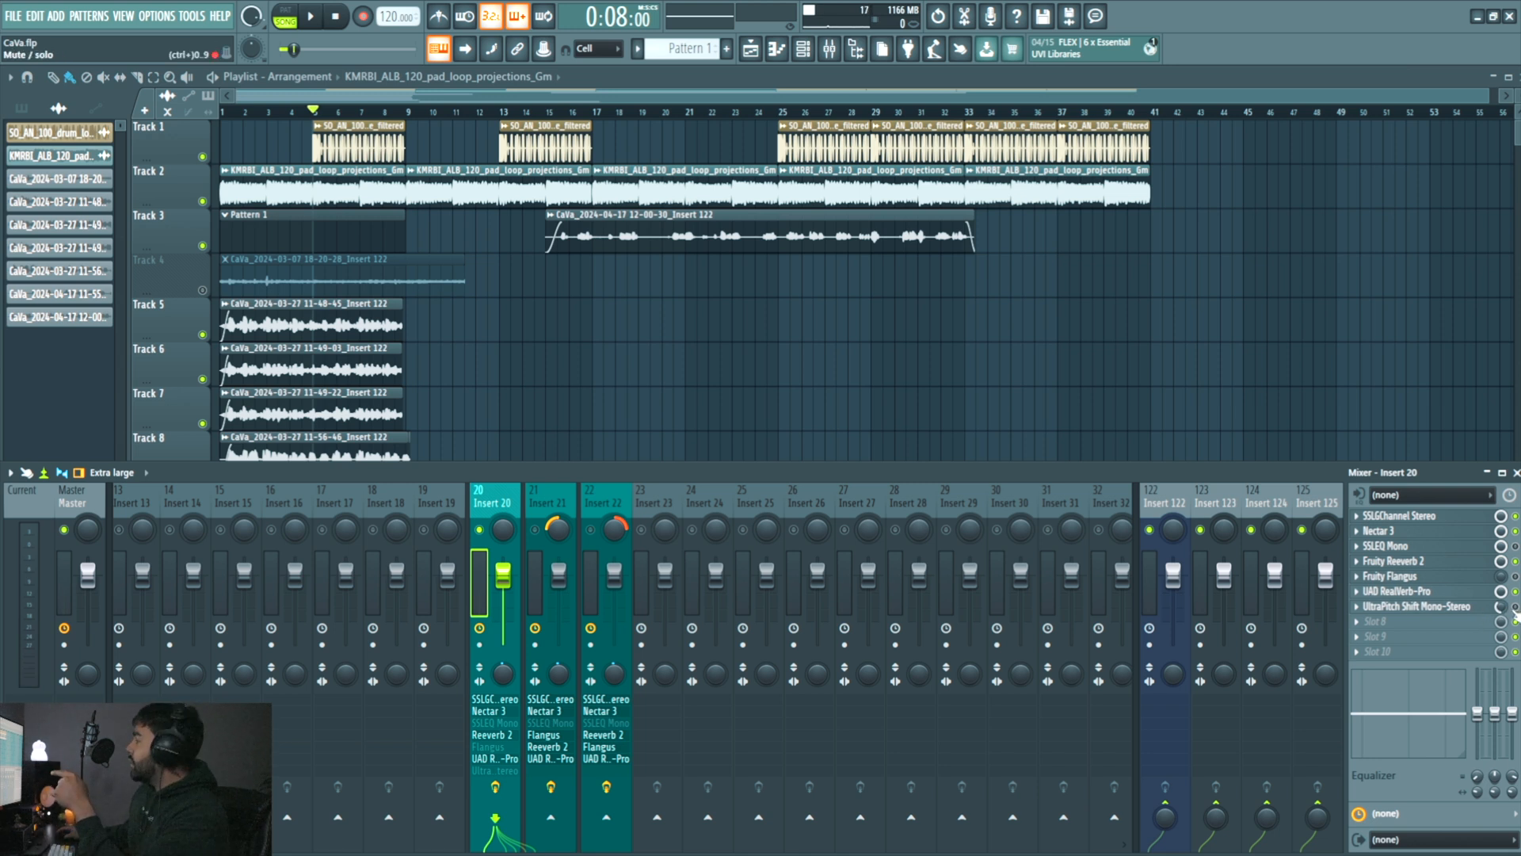
- Open UltraPitch Shift Mono-Stereo on Insert 20 and play the song to hear its frequency shifting on the vocal
click(1414, 606)
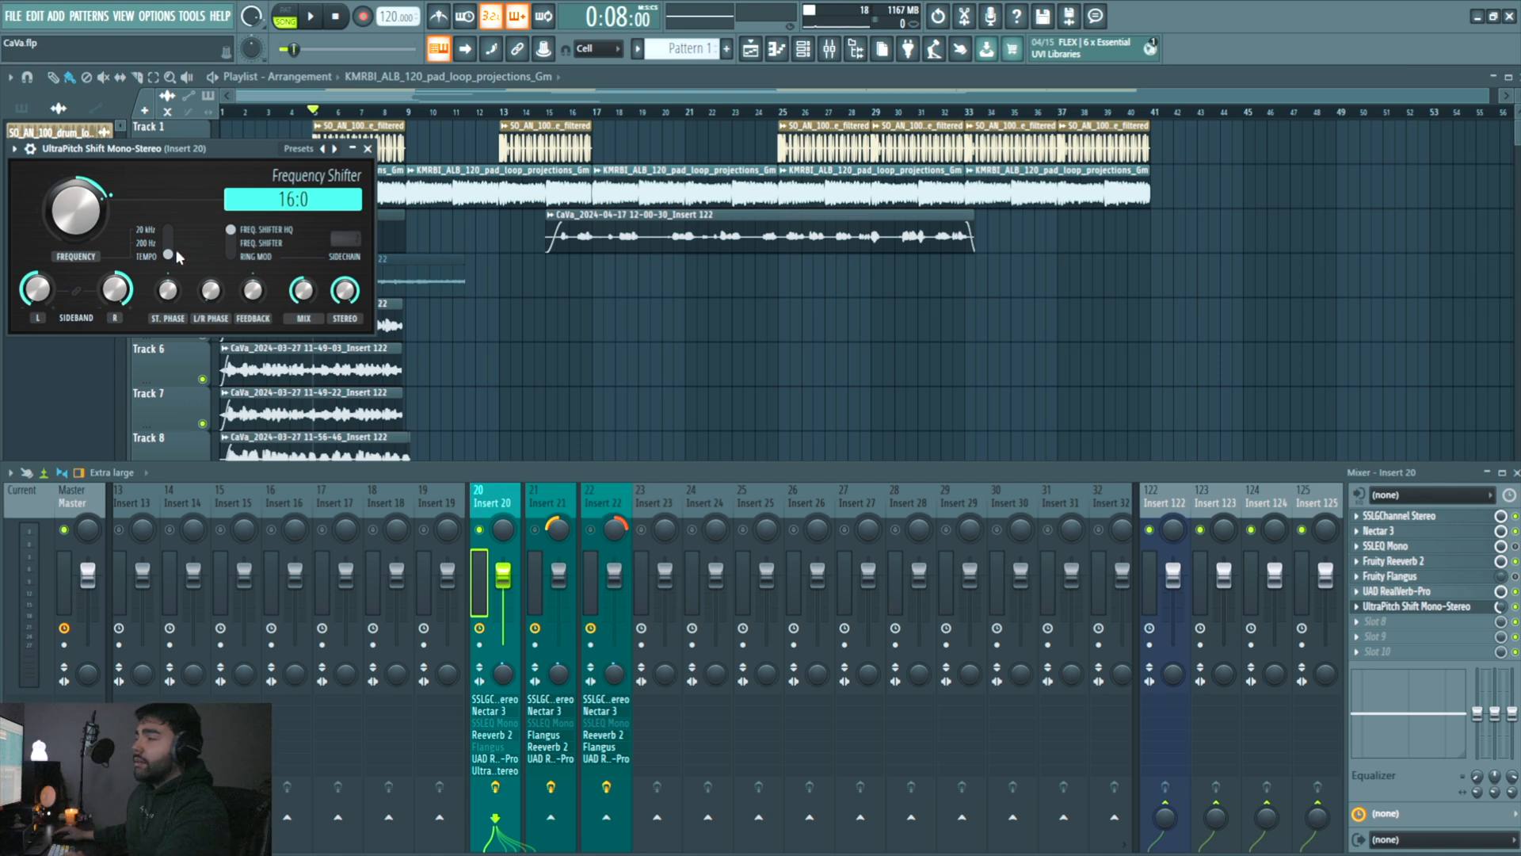
key(space)
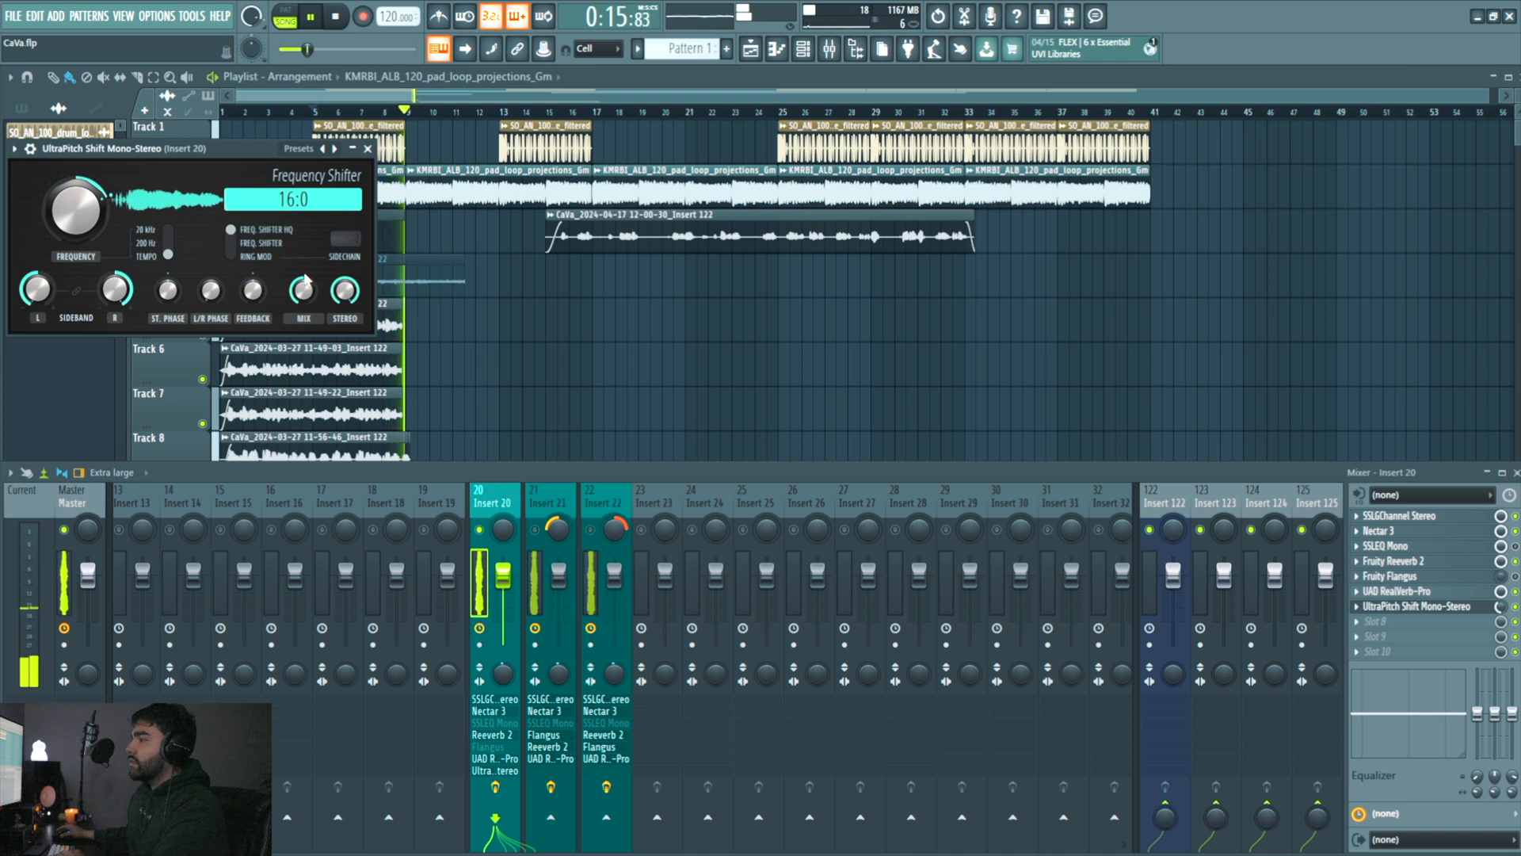
key(space)
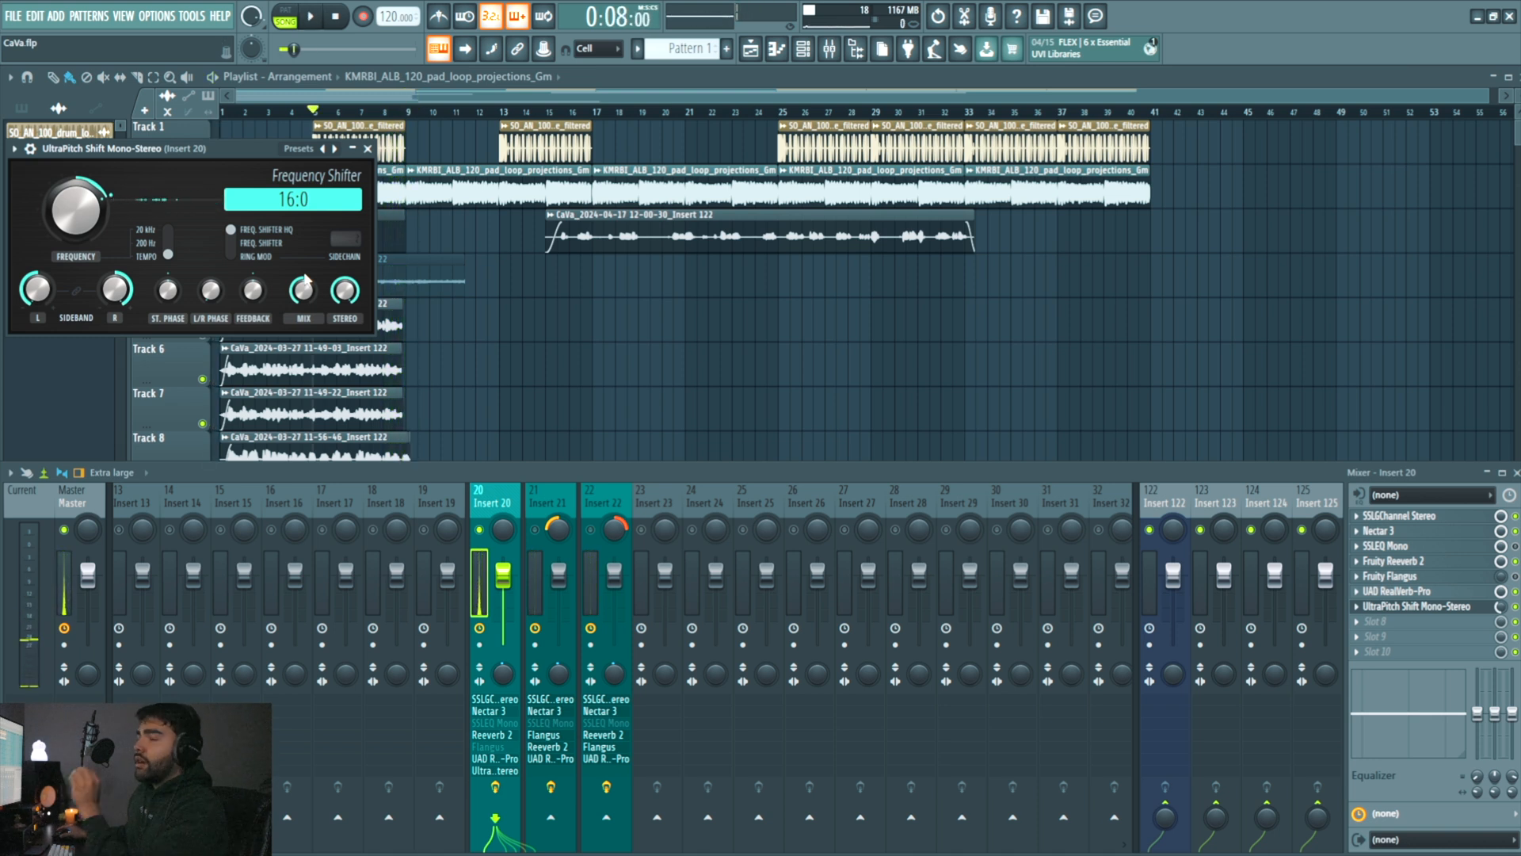